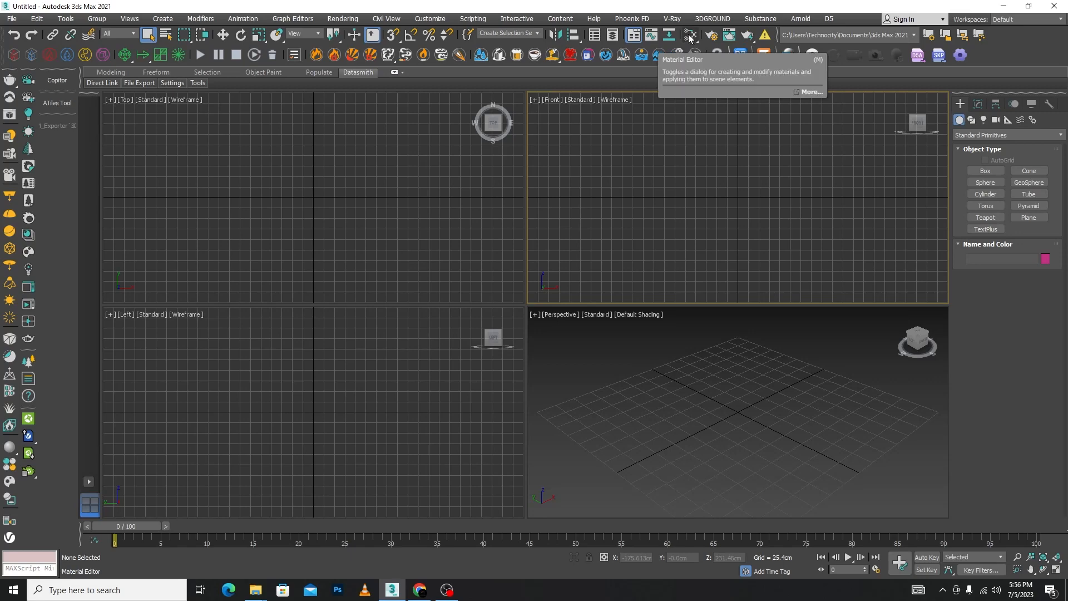
- Open the Material Editor and switch it from Slate to Compact mode
left_click(690, 36)
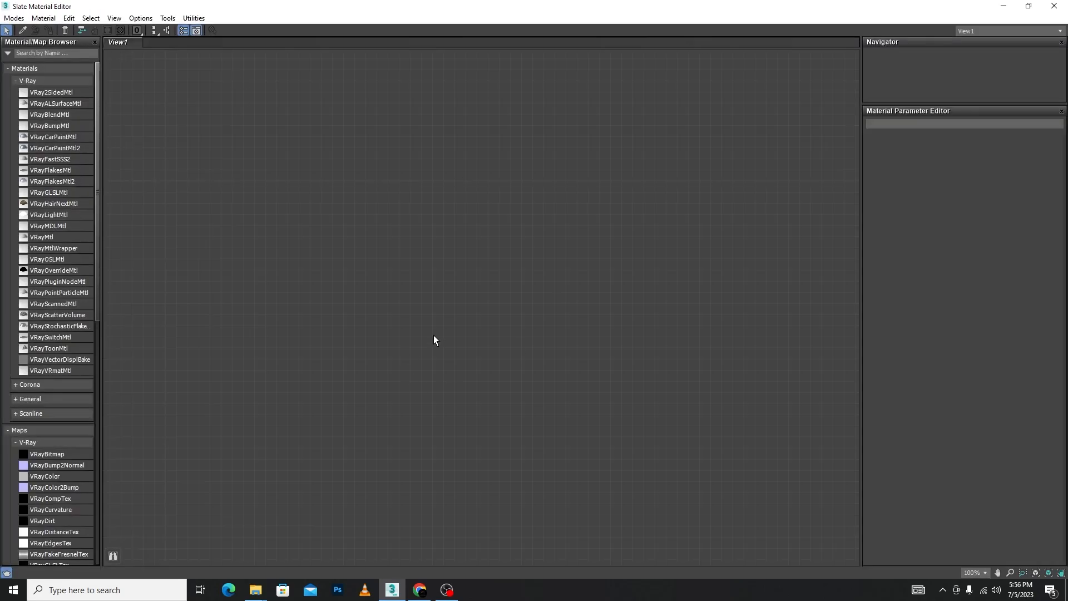
left_click(15, 19)
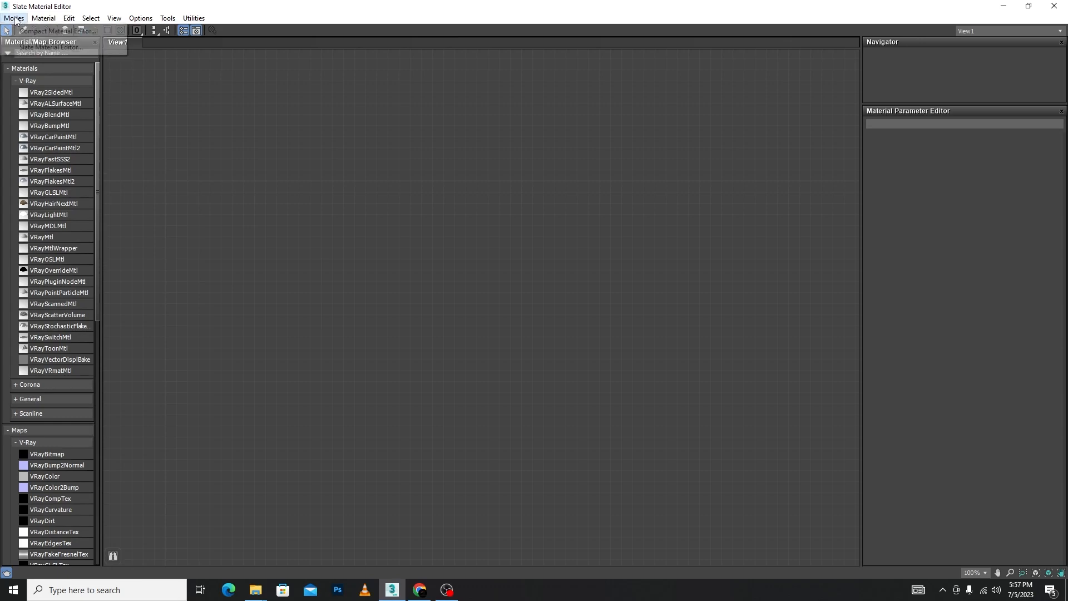
left_click(37, 31)
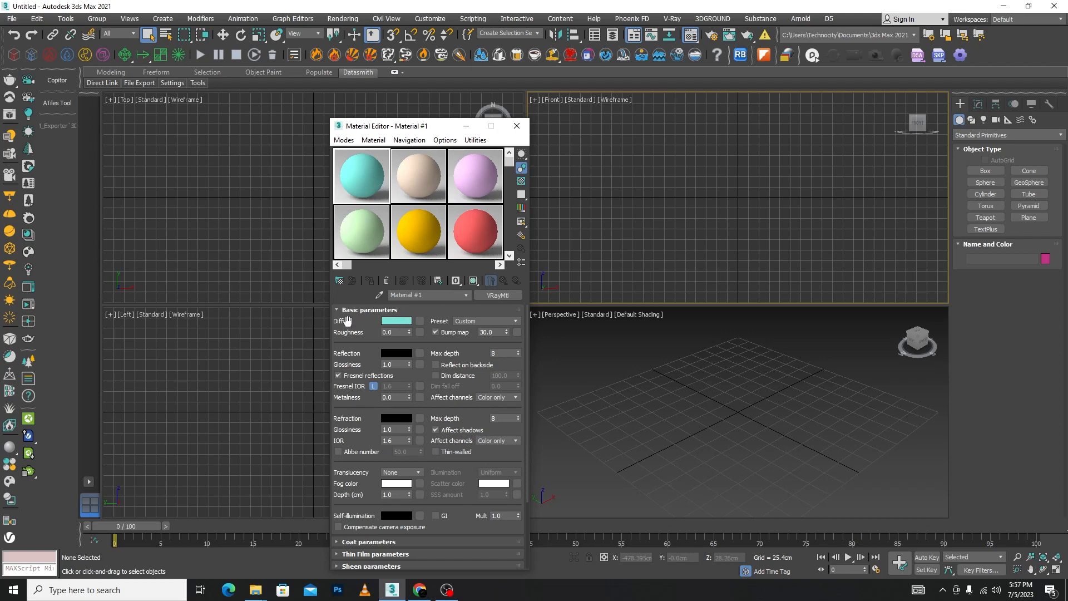
- Assign a VRayBitmap to Material #1's diffuse slot, using 99_xiadele_628361-files-62.jpg from the bedroom 1 option 1_d5c folder
left_click(394, 325)
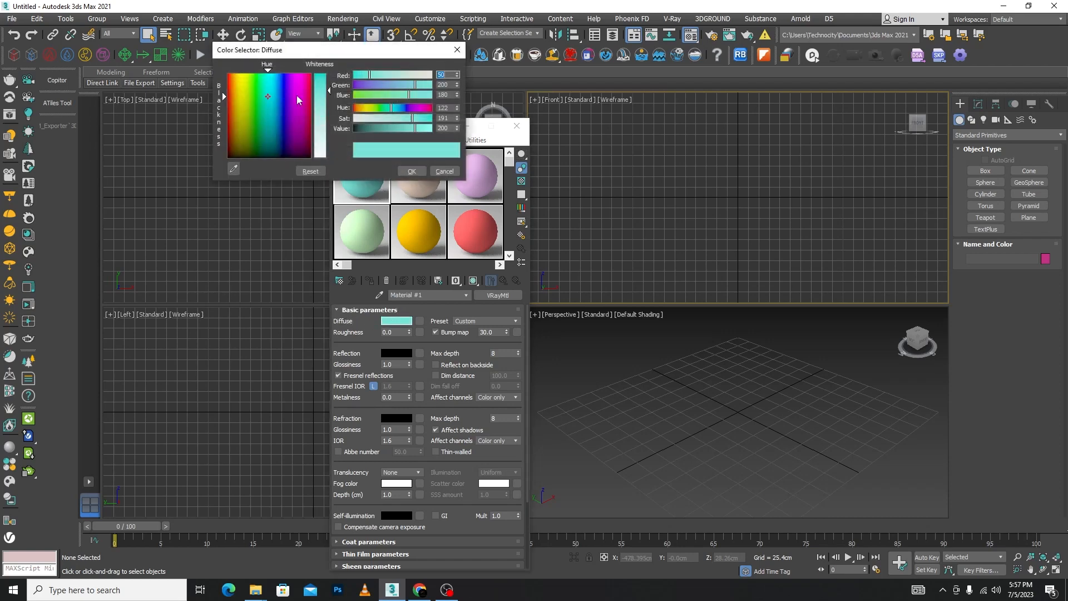
left_click(412, 171)
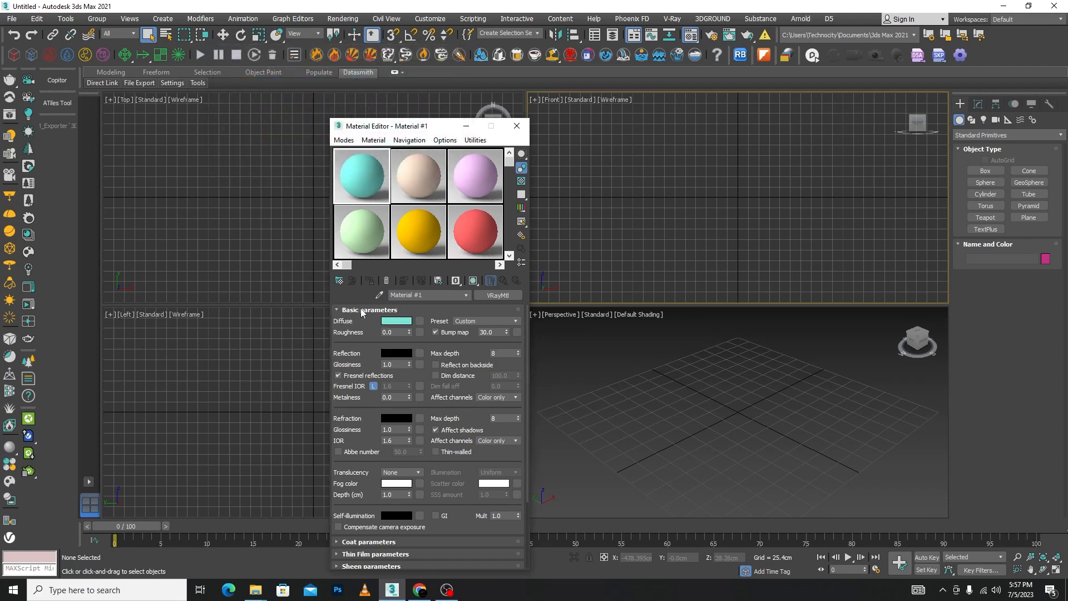
left_click(420, 322)
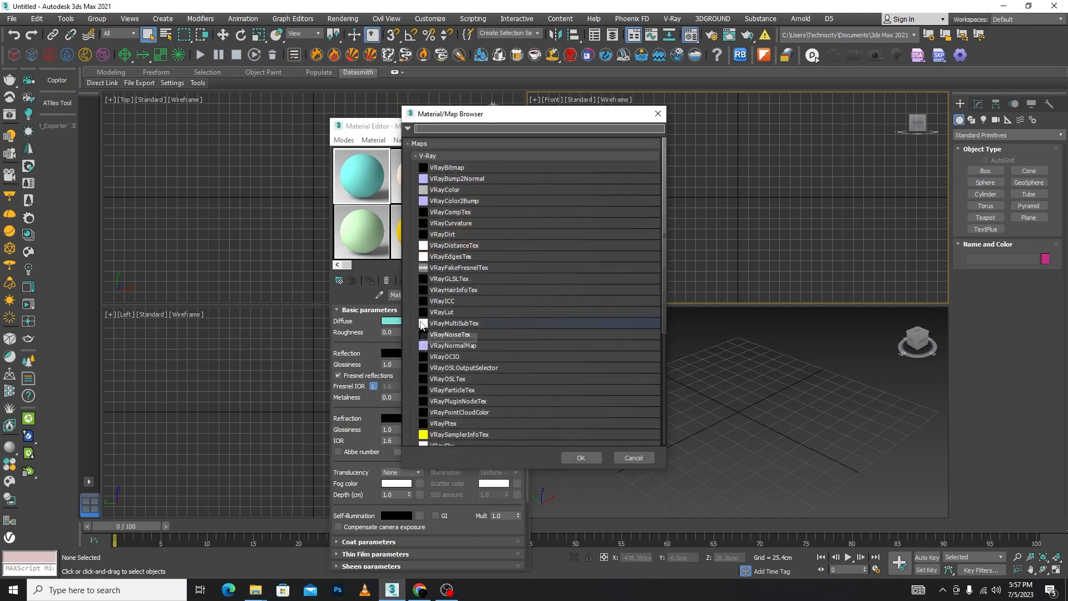
left_click(448, 167)
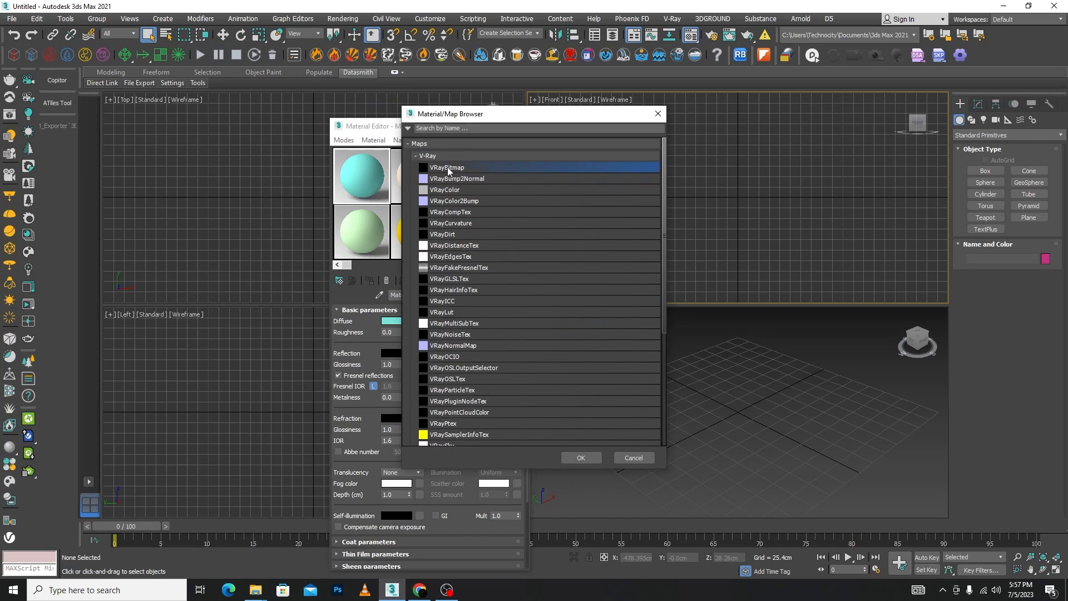
left_click(581, 457)
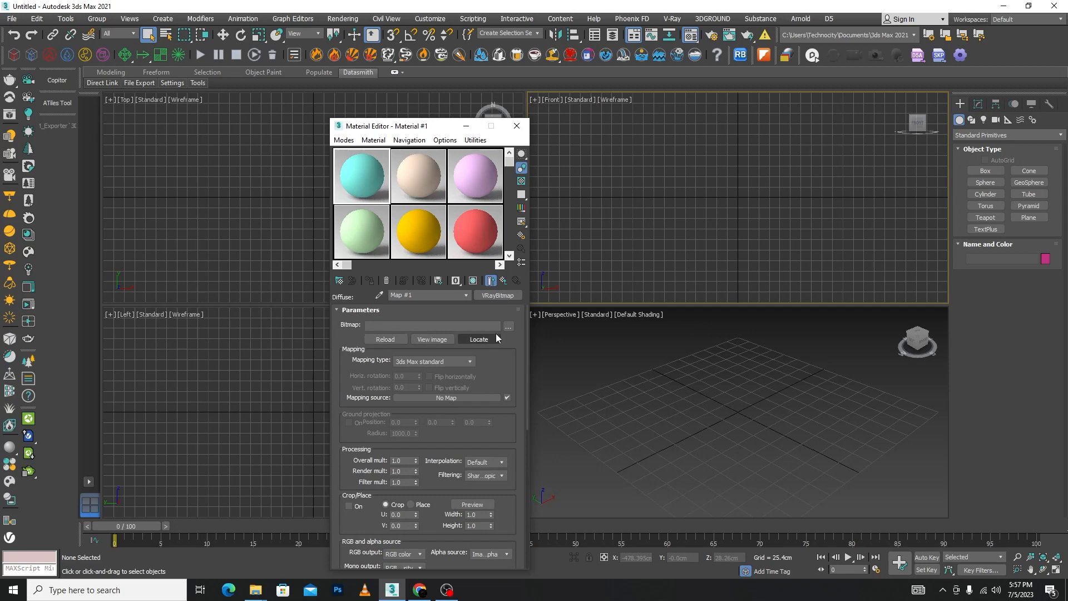
left_click(509, 326)
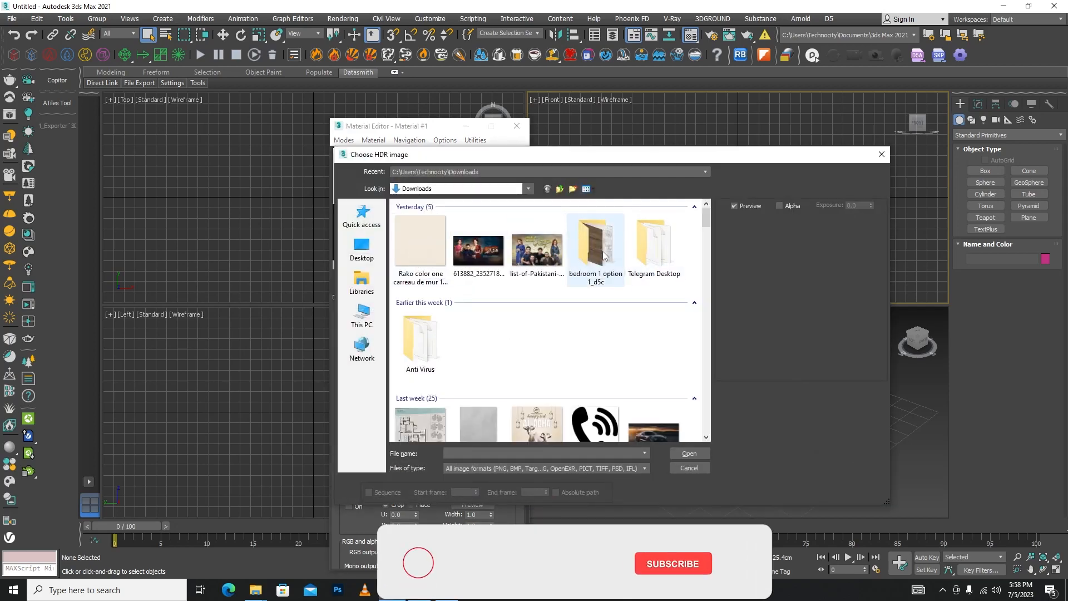
double_click(596, 247)
left_click(420, 228)
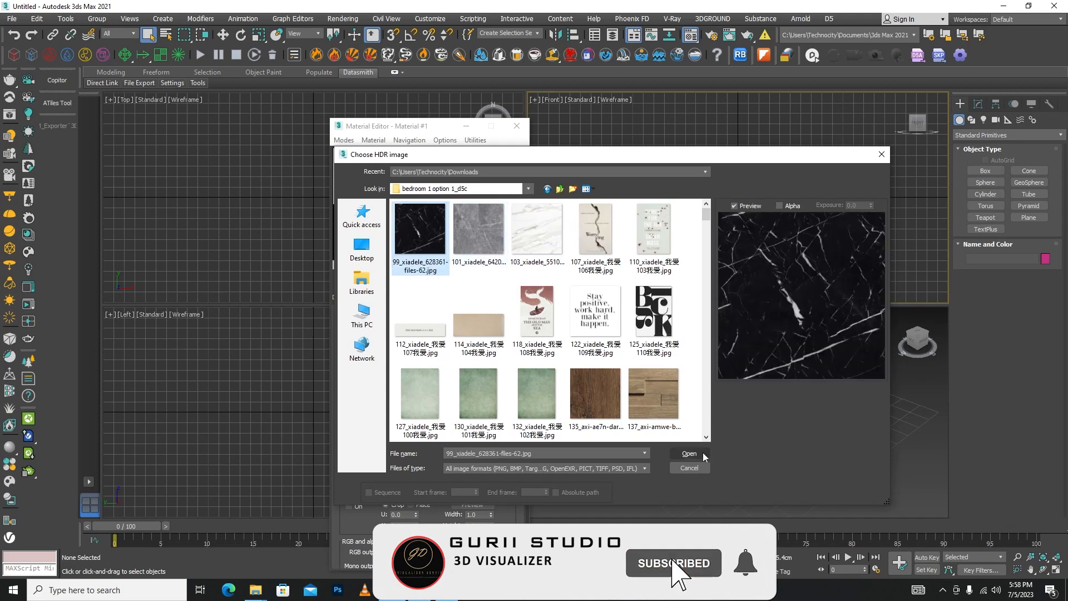
left_click(689, 454)
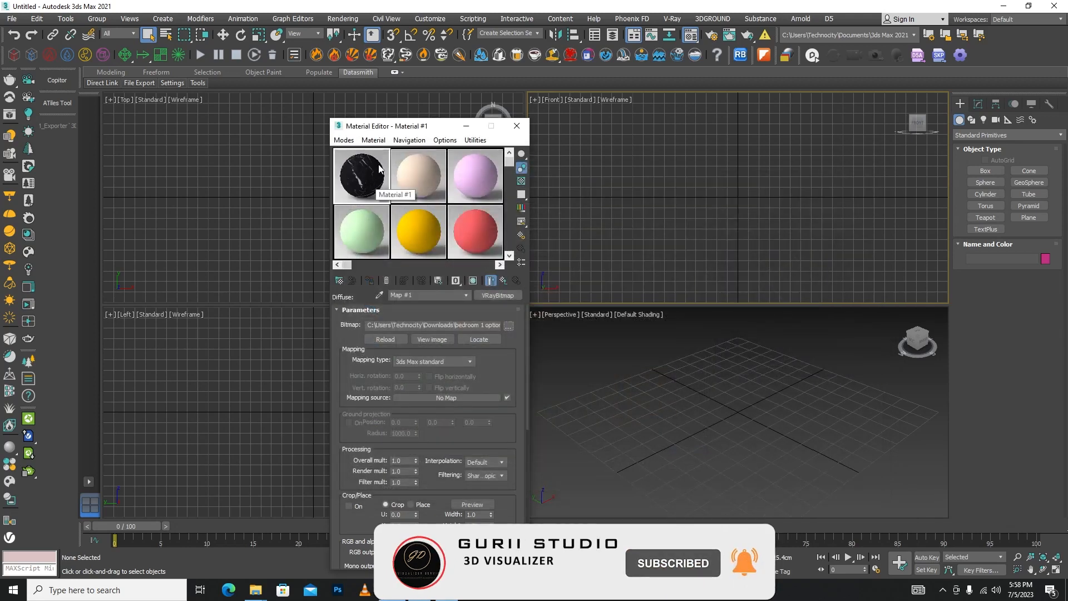
- Create a box in the Perspective viewport, about 120 cm long and 230 cm wide
left_click(984, 171)
left_click_drag(804, 394, 754, 503)
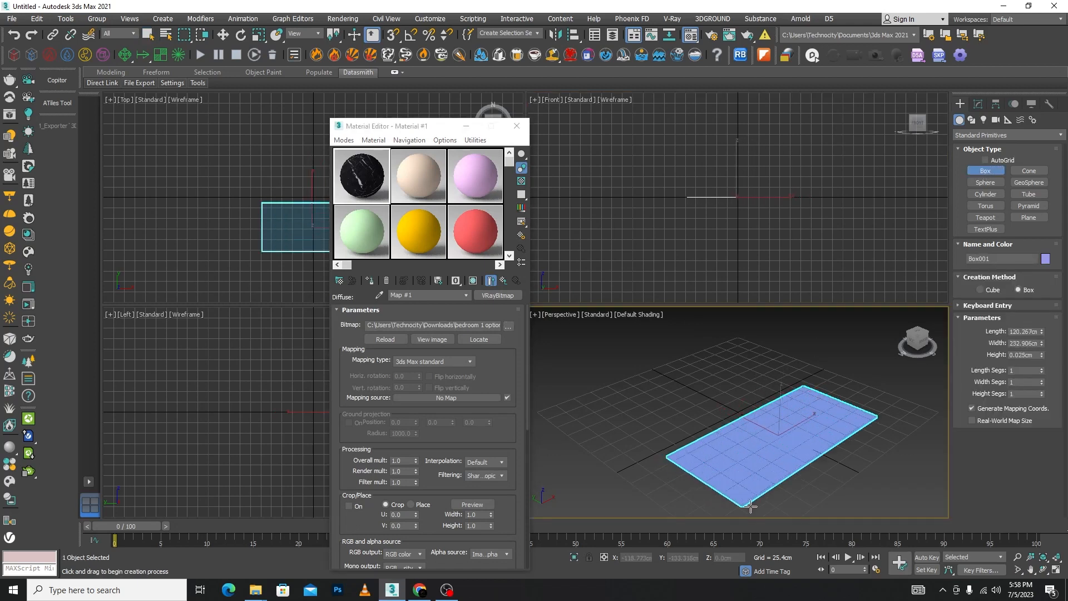
right_click(787, 411)
scroll(813, 423, "down", 5)
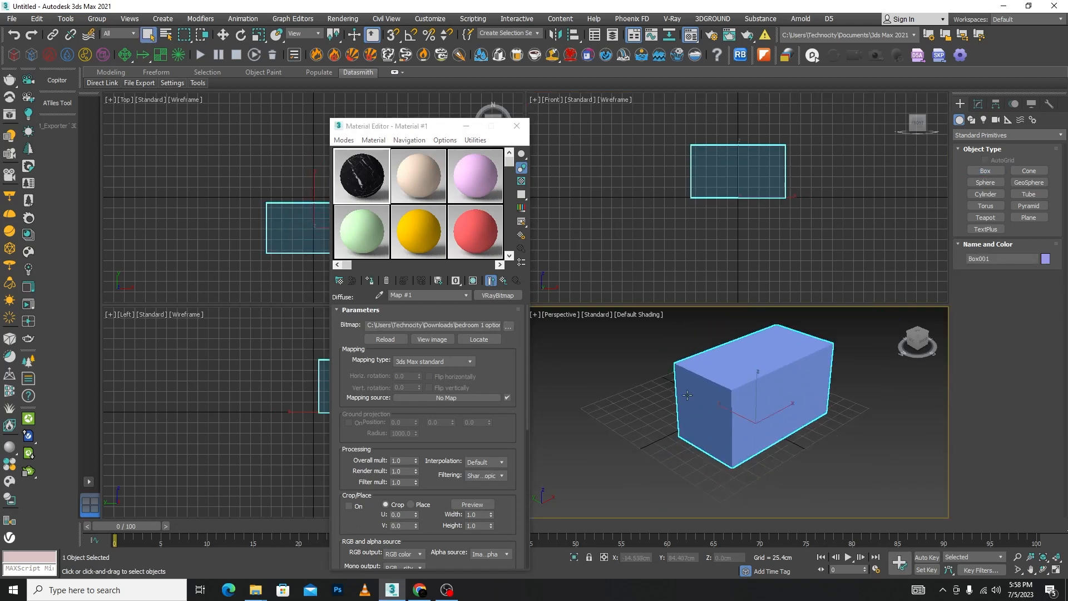
left_click(838, 433)
scroll(761, 377, "up", 3)
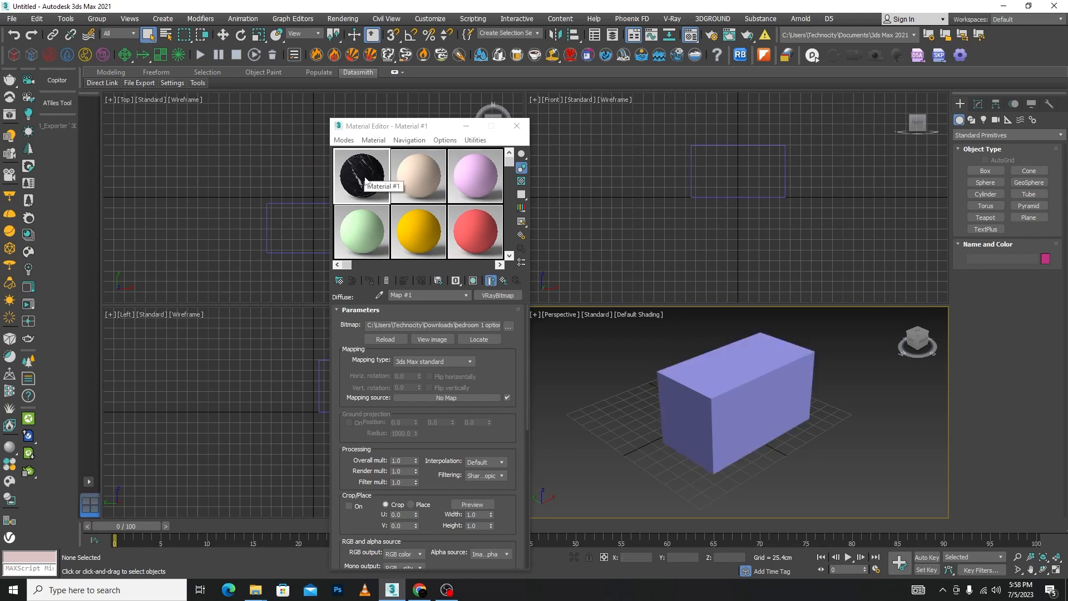
- Apply the black marble Material #1 to the box and show its texture shaded in the viewport
left_click_drag(365, 169, 717, 404)
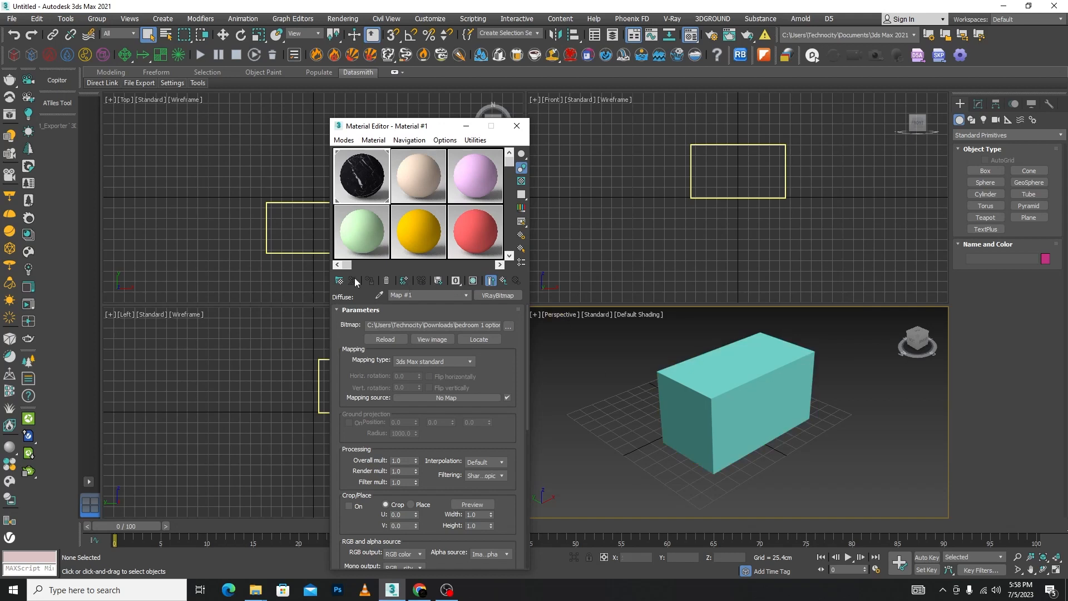
left_click(472, 281)
left_click(785, 409)
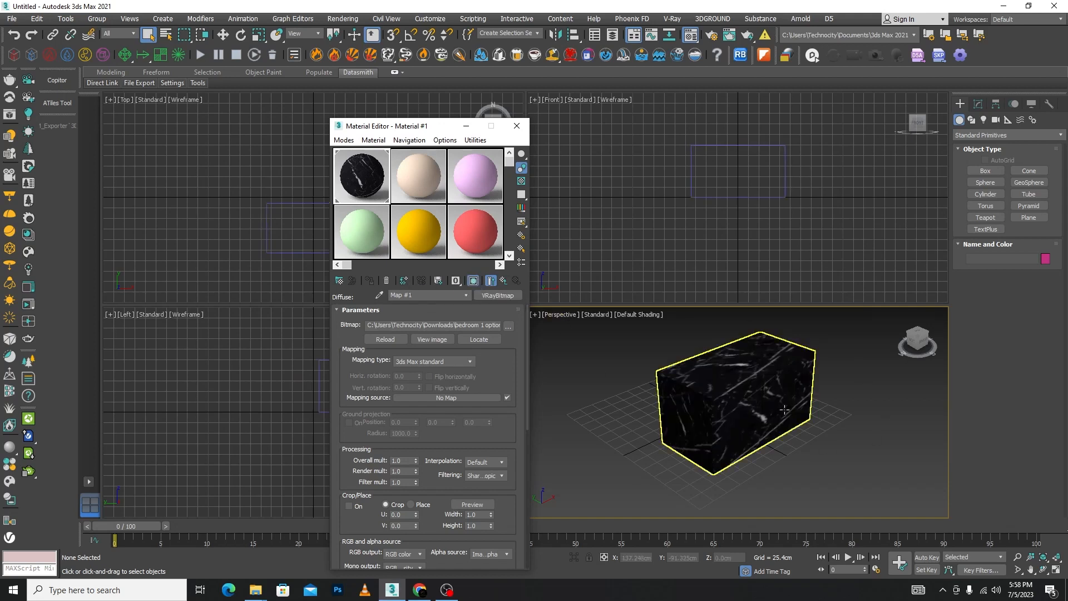
scroll(740, 405, "down", 3)
scroll(771, 380, "up", 8)
scroll(771, 380, "down", 4)
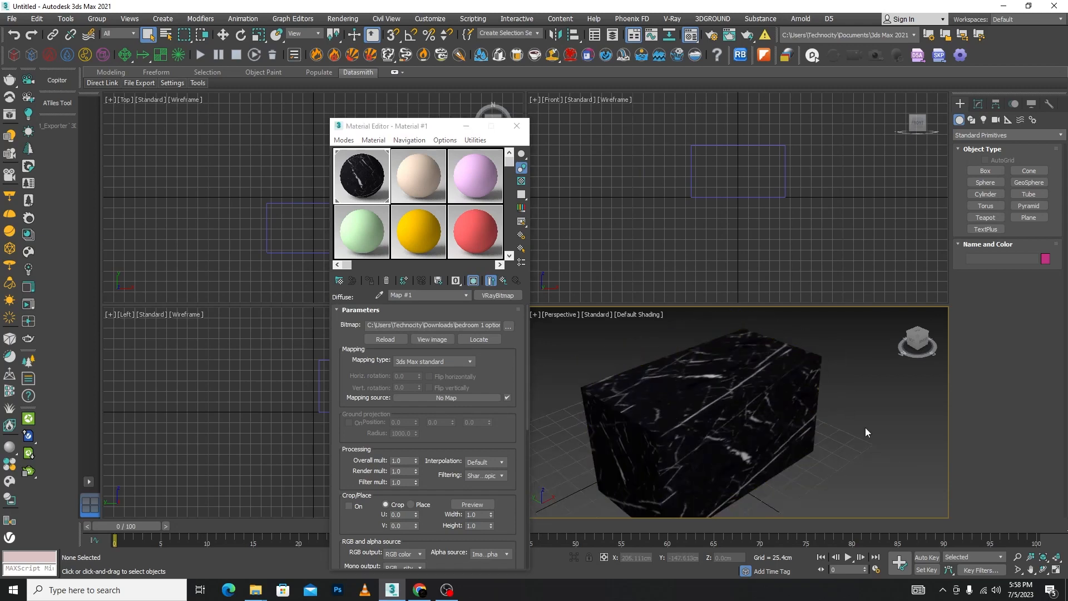
left_click(744, 406)
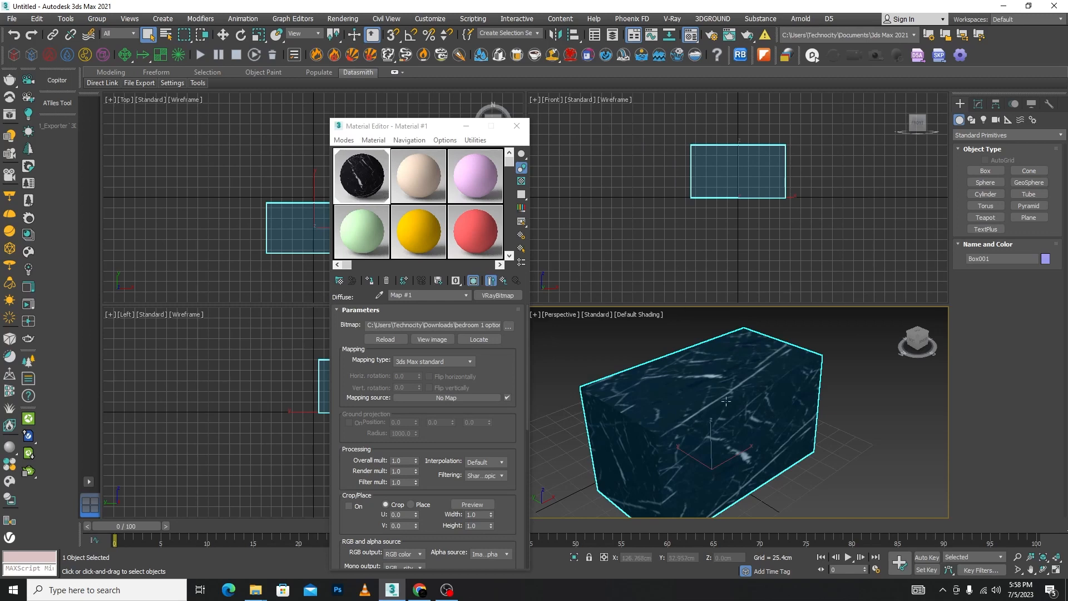
scroll(726, 400, "down", 4)
scroll(813, 425, "up", 3)
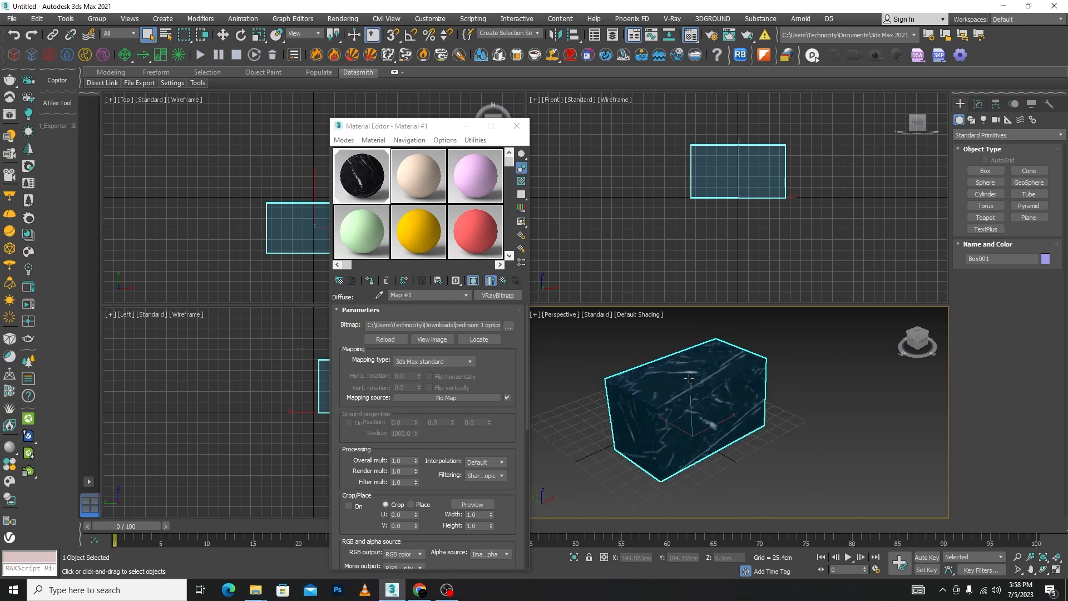
left_click(813, 422)
- Create a sphere beside the marble box in the Perspective viewport
left_click(986, 183)
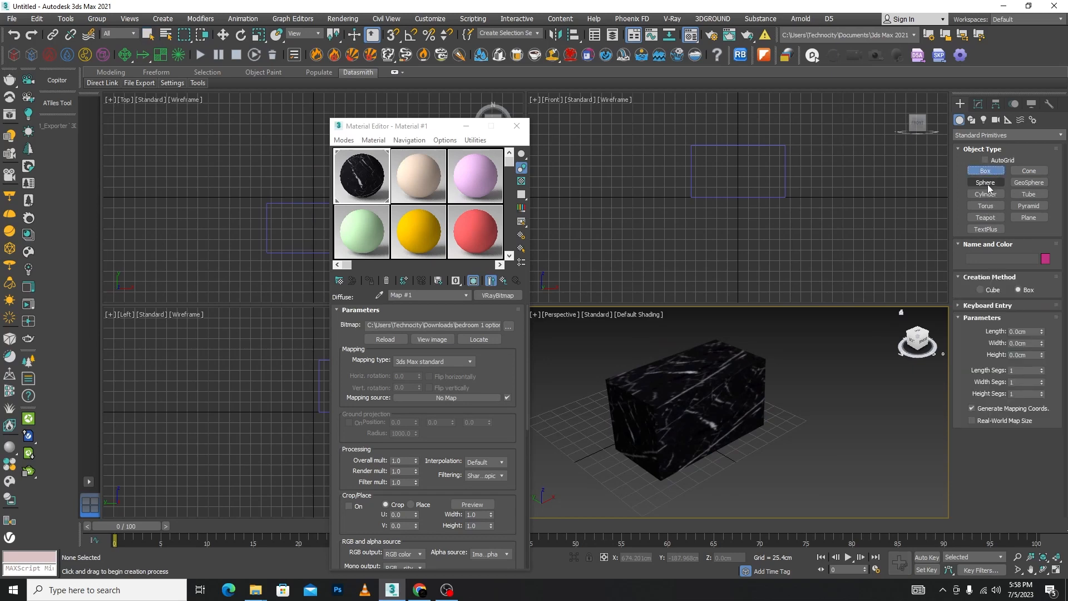
left_click_drag(833, 429, 855, 458)
right_click(855, 460)
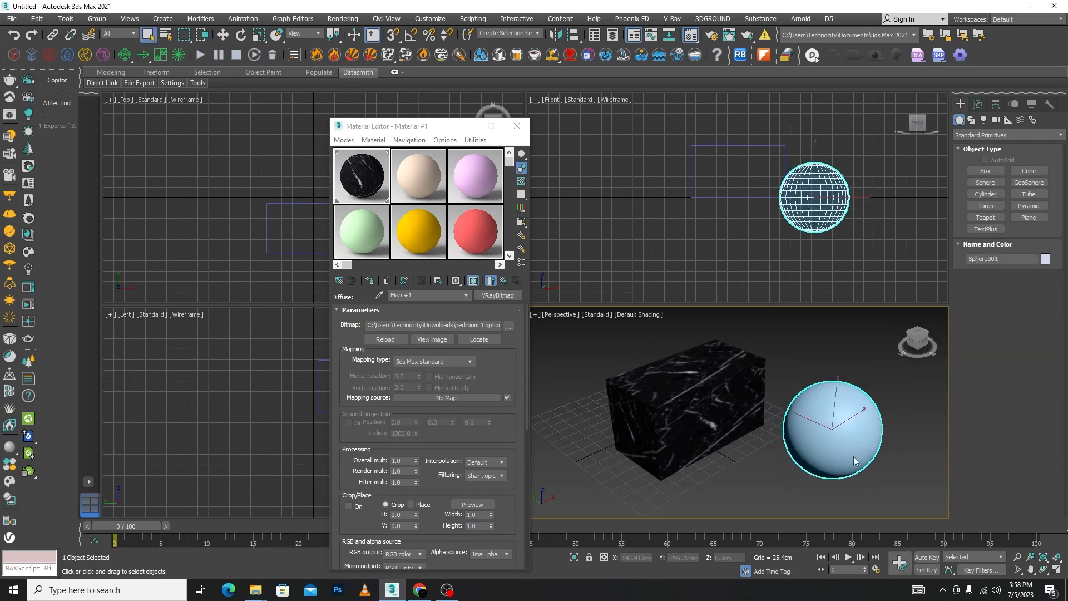
left_click(793, 355)
- Apply the beige Material #2 to the sphere
left_click(415, 189)
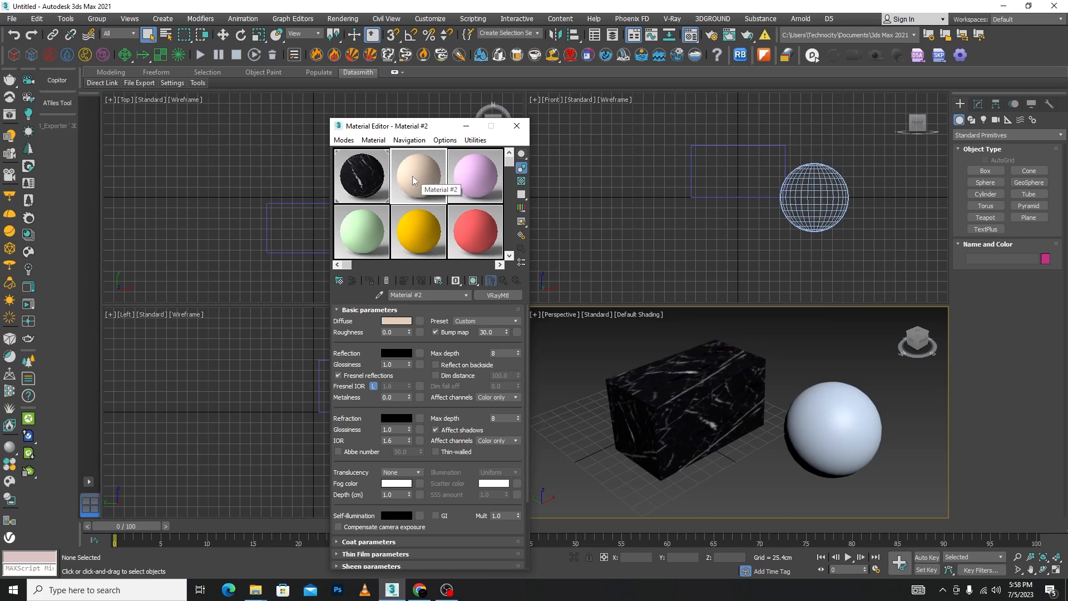
left_click_drag(412, 176, 807, 424)
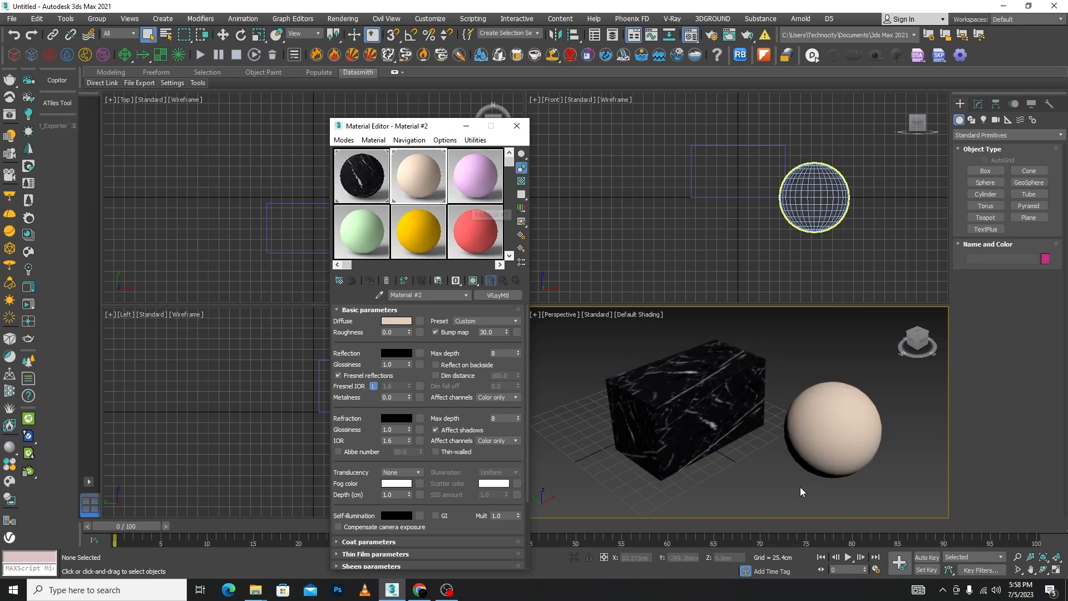
left_click(755, 474)
- Delete the sphere and the marble box from the scene
left_click(849, 436)
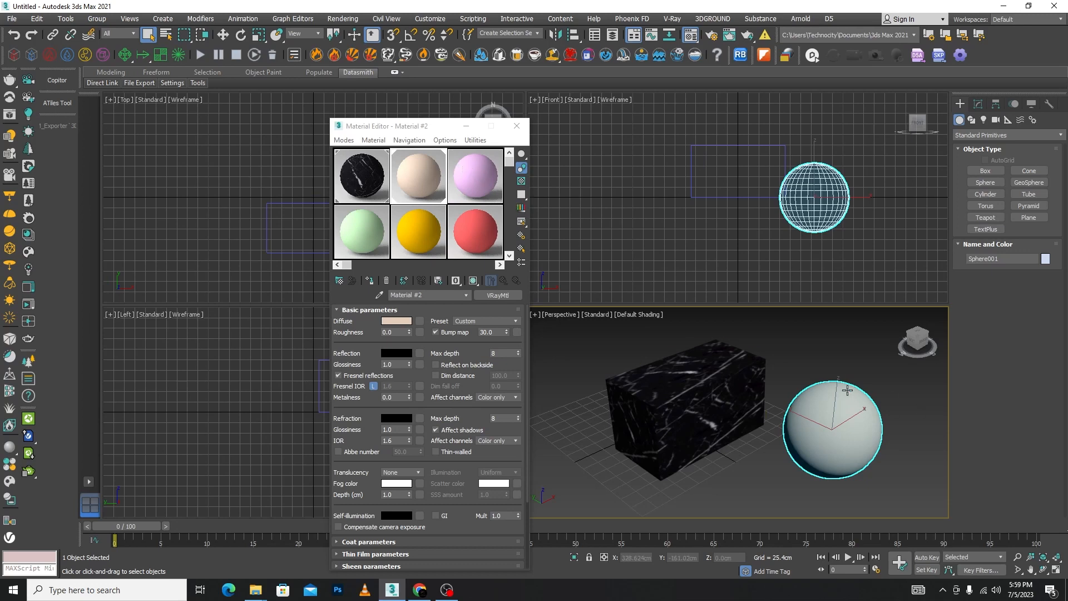
key("Delete")
left_click(726, 386)
key("Delete")
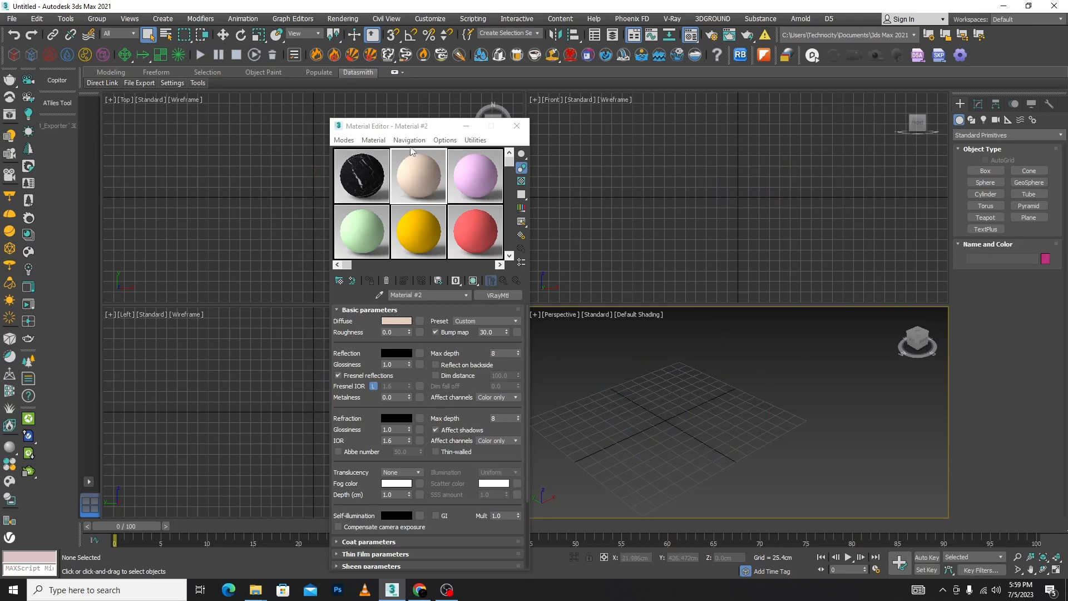
- Cycle the Material Editor's sample slots through 5X3 to the 6X4 layout
left_click(445, 140)
left_click(485, 238)
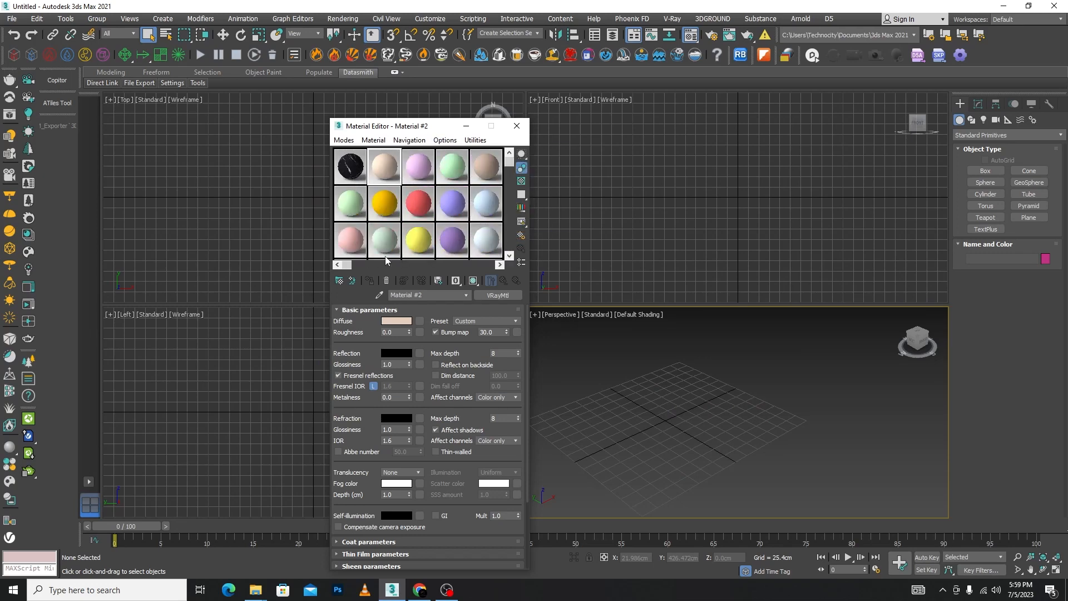
mouse_move(347, 266)
left_mouse_down()
mouse_move(481, 273)
mouse_move(340, 264)
left_mouse_up()
mouse_move(349, 263)
left_mouse_down()
mouse_move(409, 268)
mouse_move(344, 267)
left_mouse_up()
mouse_move(509, 161)
left_mouse_down()
mouse_move(510, 249)
mouse_move(509, 159)
left_mouse_up()
left_click(445, 140)
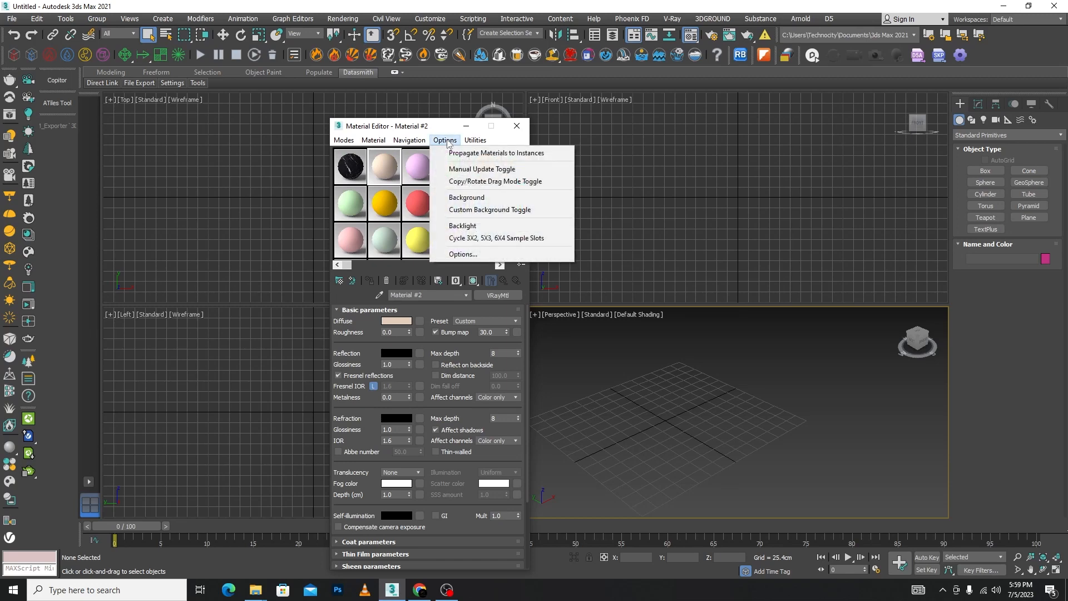
left_click(477, 239)
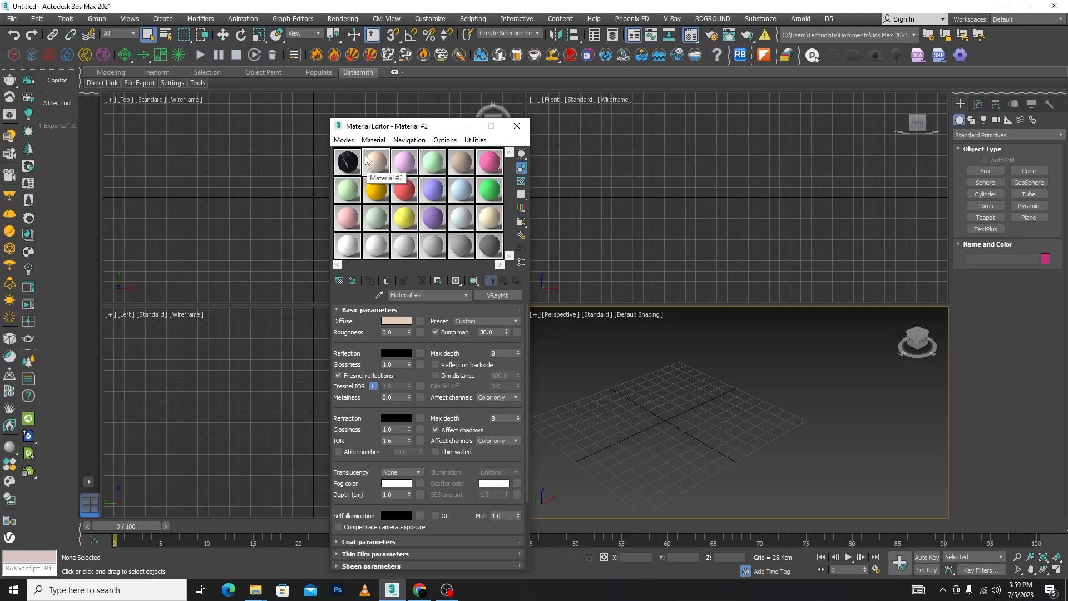
- Create a box in the Perspective viewport, about 154 cm long, 197 cm wide and 167 cm high
left_click(984, 173)
left_click_drag(715, 392, 690, 471)
left_click(689, 386)
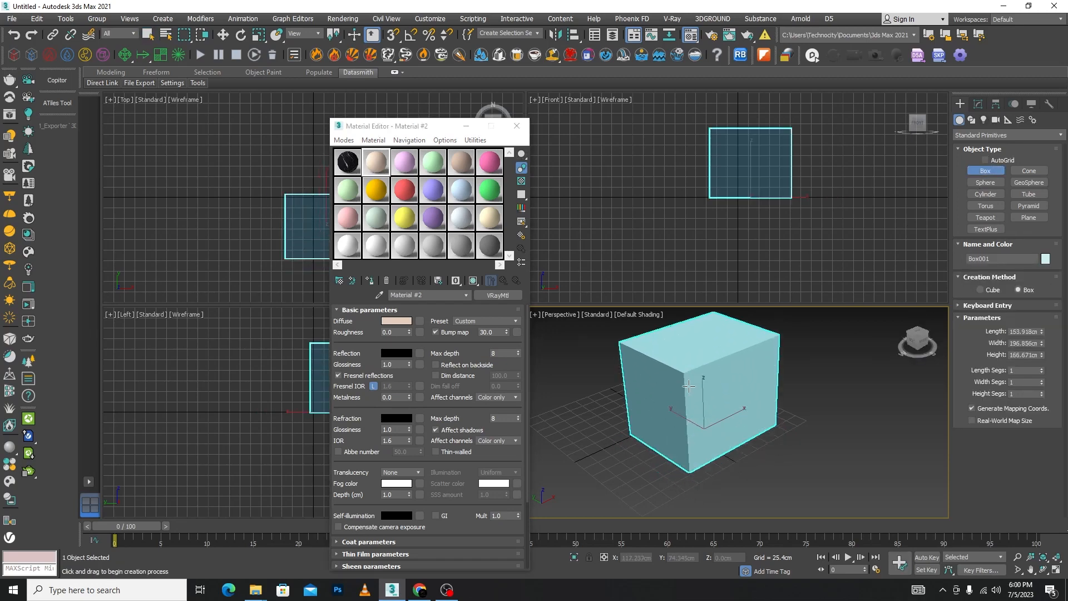
right_click(689, 386)
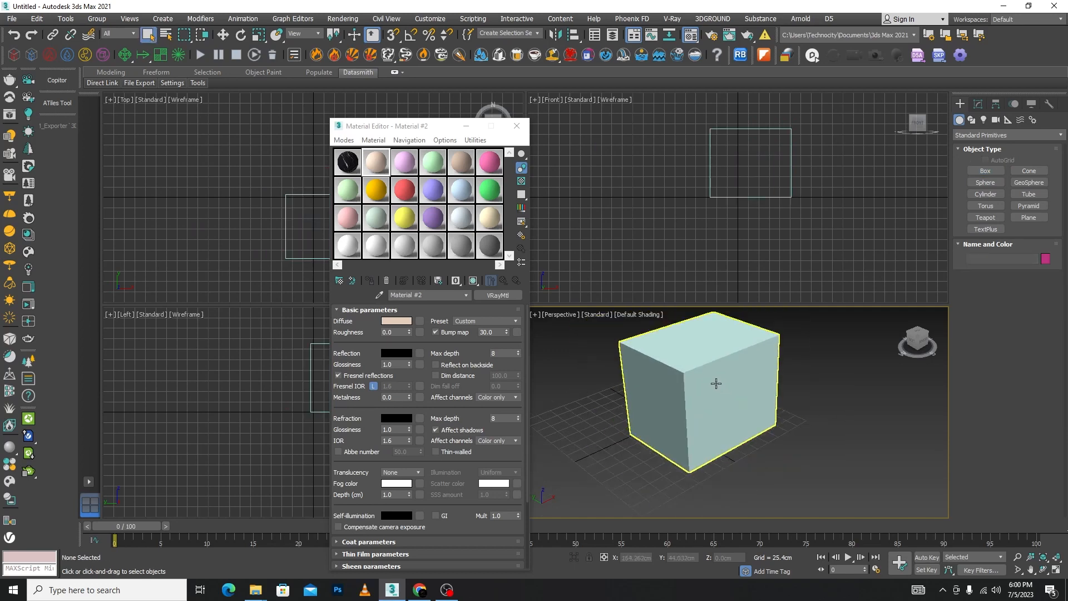
- Apply the black marble Material #1 to the new box and leave the box selected
left_click_drag(350, 166, 681, 368)
middle_click_drag(763, 373, 738, 404)
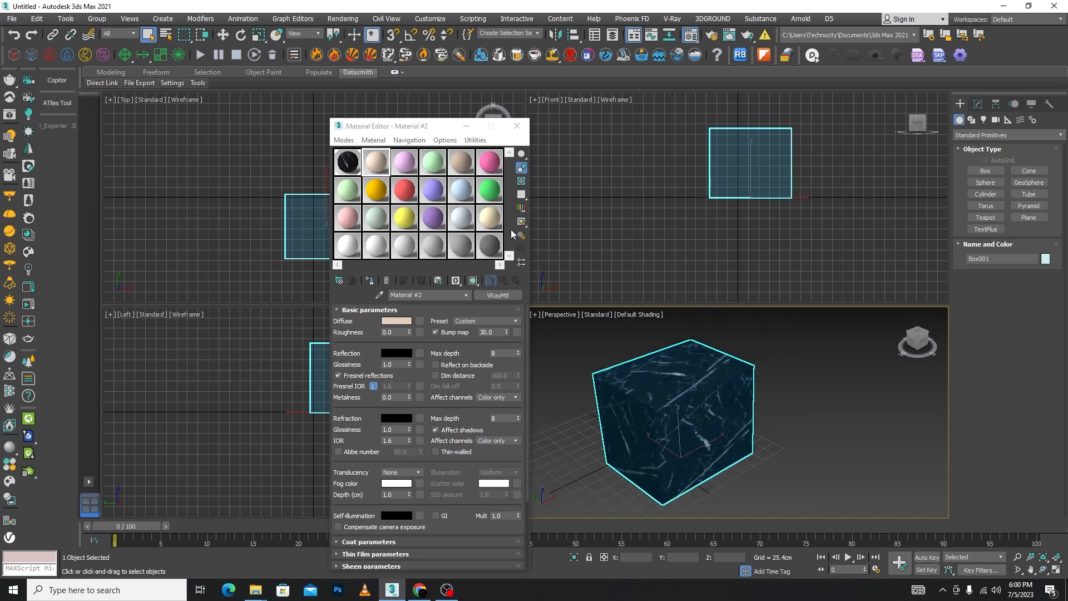
scroll(703, 421, "down", 2)
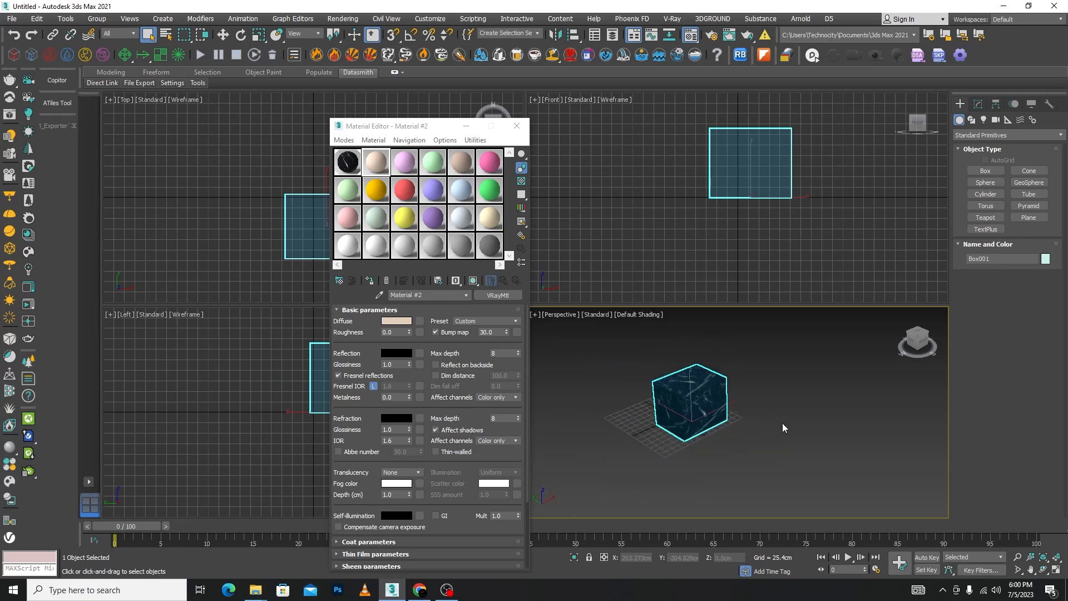
left_click(783, 423)
scroll(689, 409, "up", 1)
left_click(698, 380)
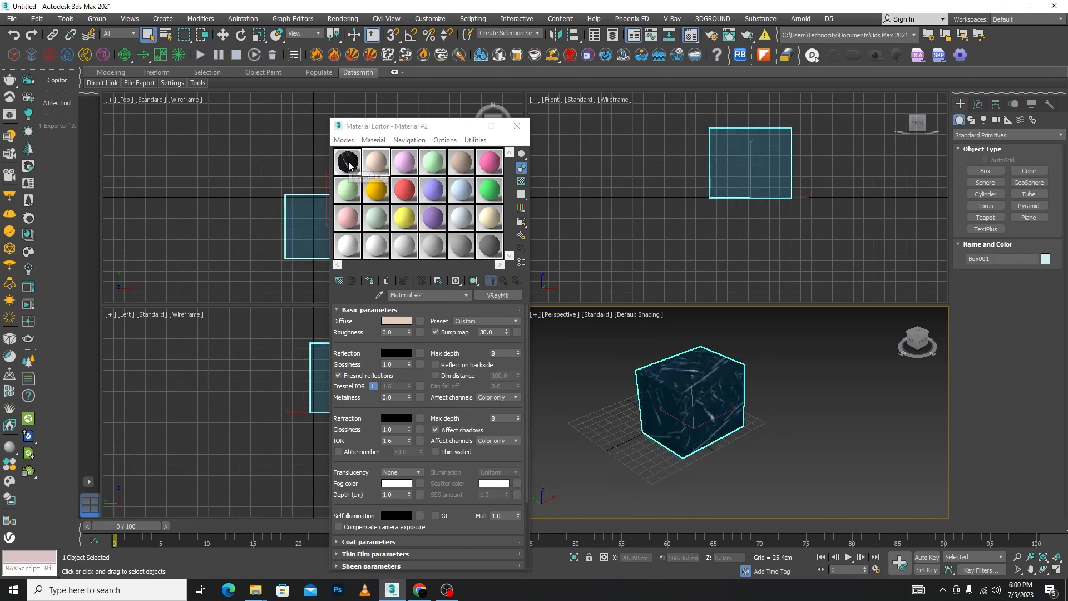
- Reset Material #2 to its default settings and confirm the reset
left_click(386, 281)
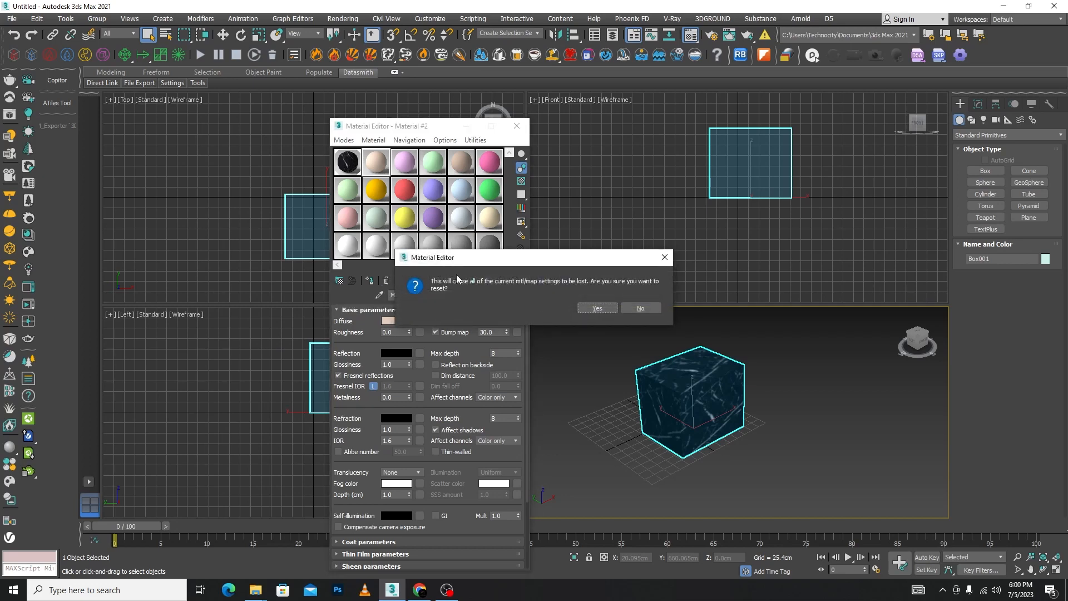
left_click(606, 310)
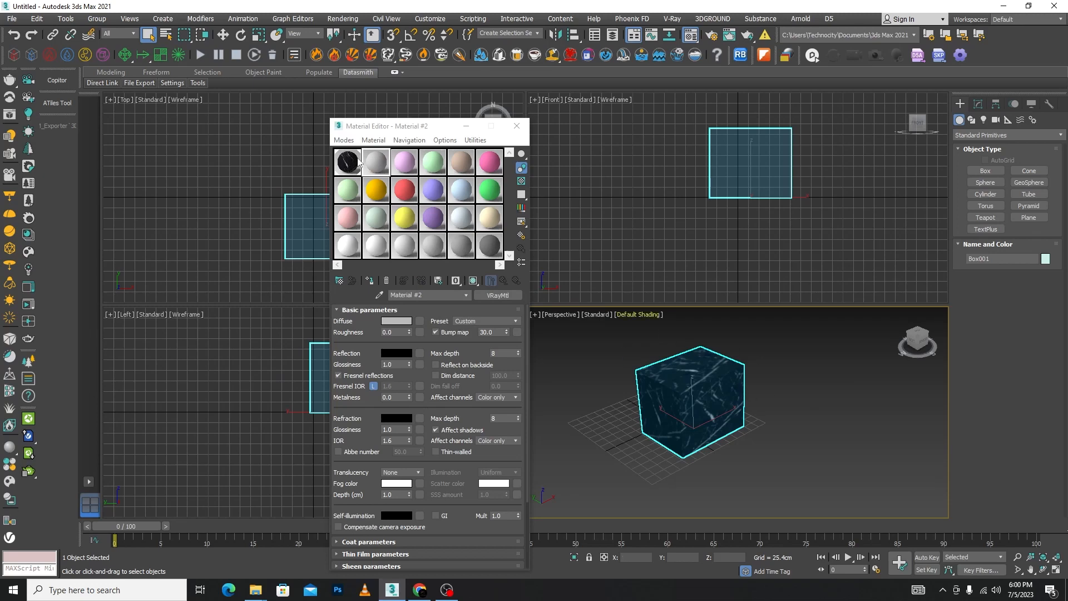
- Reset the marble map of Material #1 in both the scene and the editor slot
left_click(810, 402)
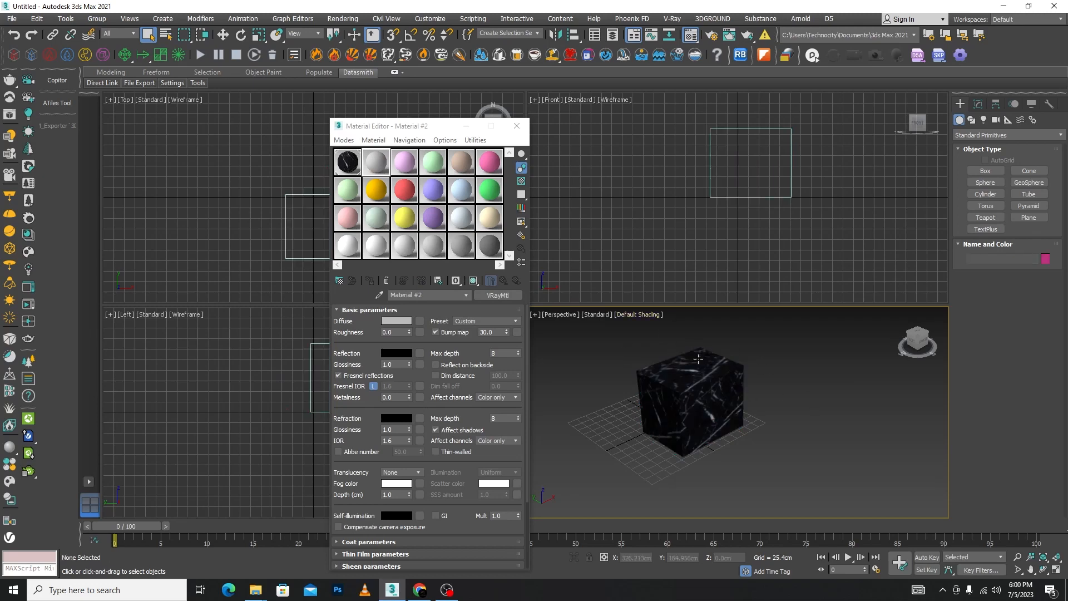
left_click(345, 162)
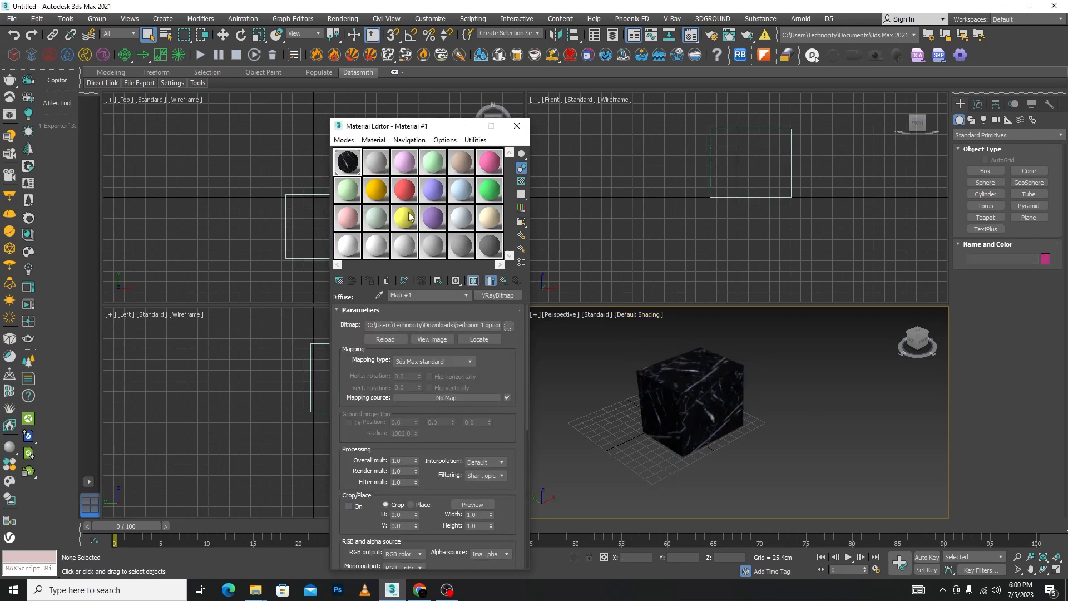
left_click(386, 281)
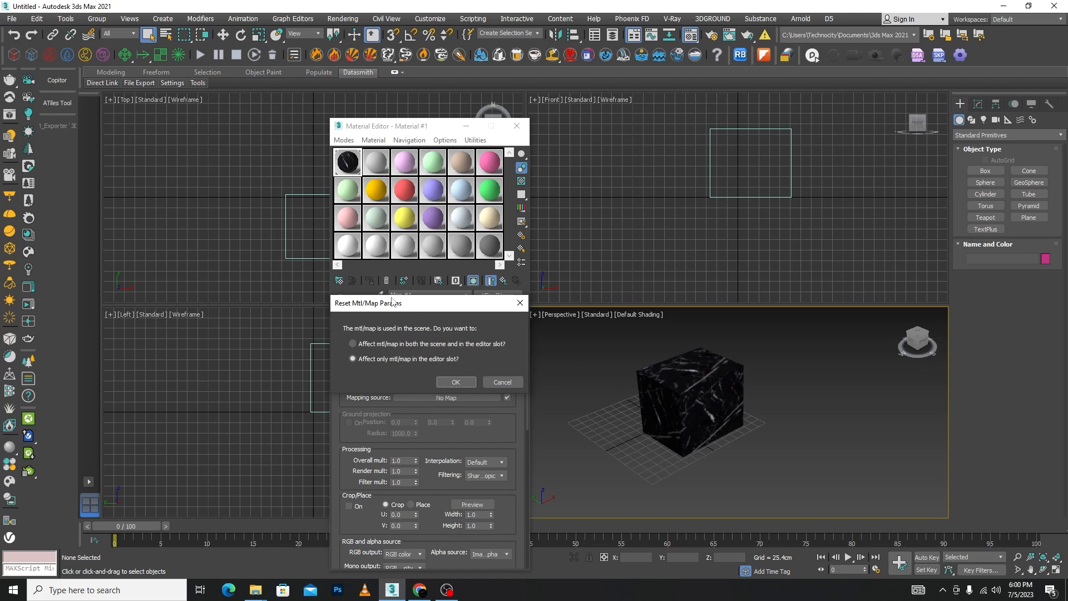
left_click(354, 345)
left_click(456, 382)
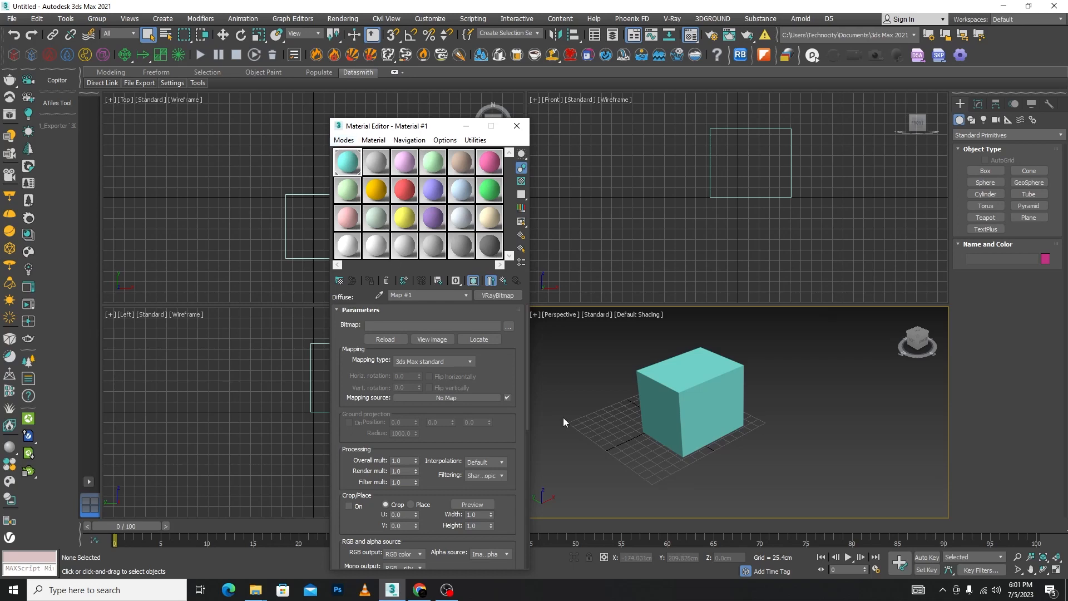
- Load the black marble image 99_xiadele_628361-files-62.jpg back into Map #1 as its bitmap
left_click(508, 326)
left_click(420, 228)
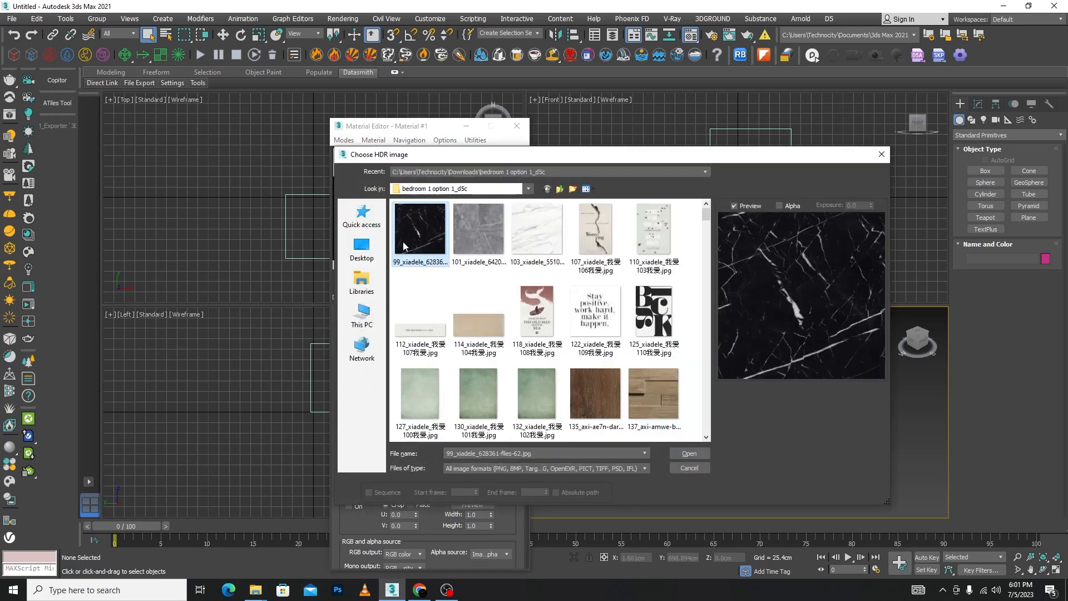
left_click(688, 454)
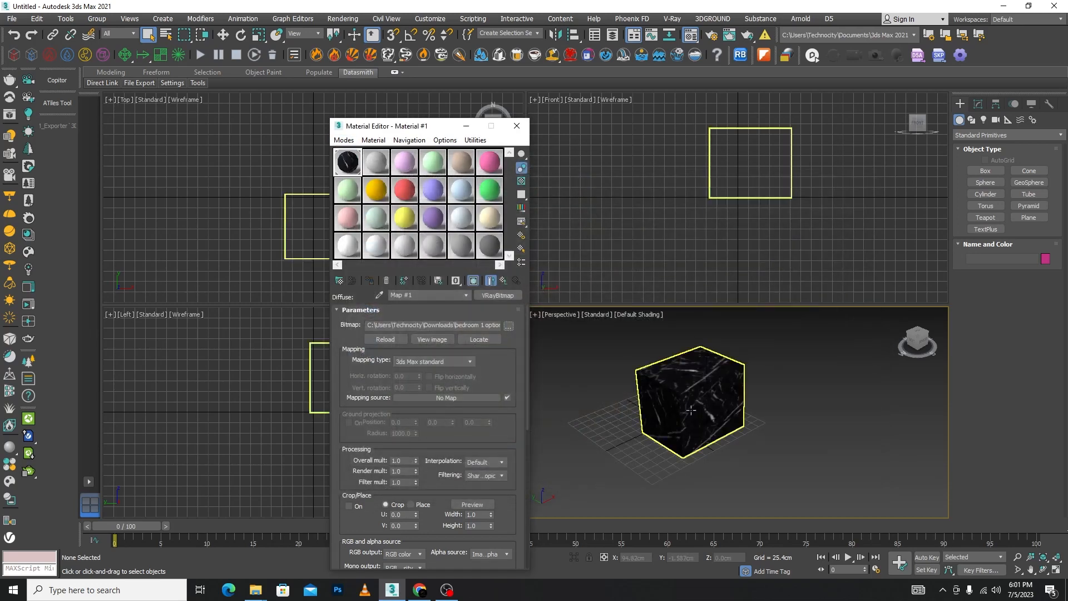
- Reset the marble map of Material #1 only in the editor slot, leaving the box's material untouched
left_click(386, 280)
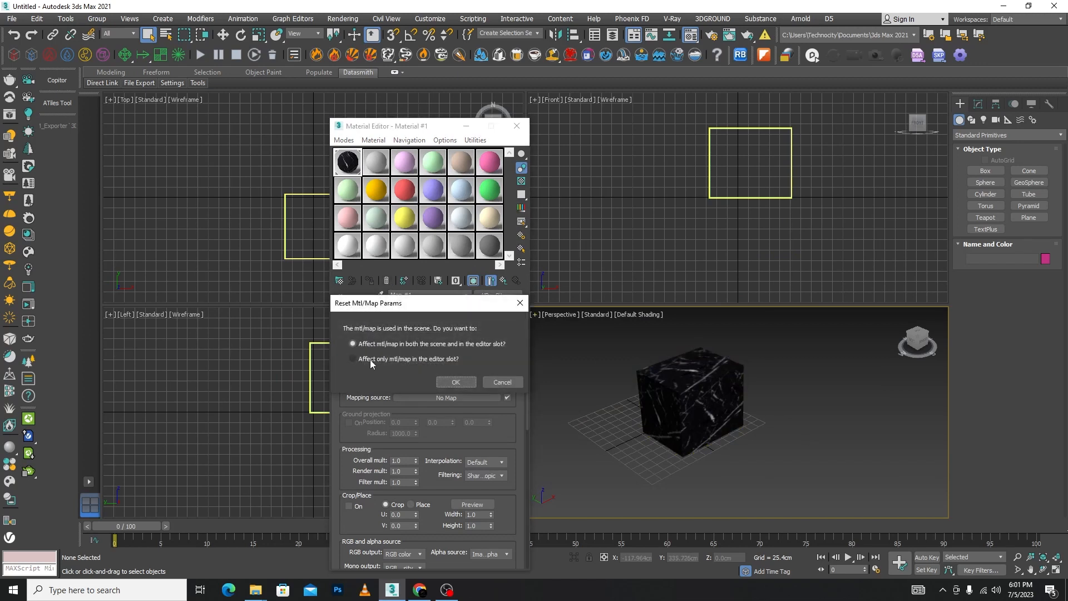
left_click(353, 359)
left_click(455, 384)
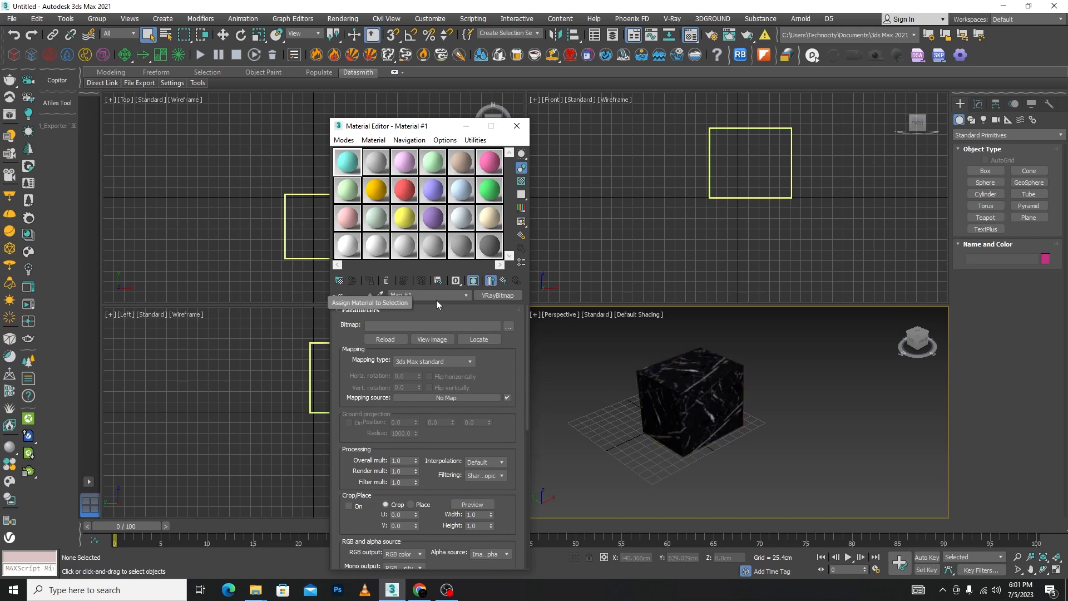
- Go up from the reset map to its parent material and look through the material's parameters
scroll(526, 356, "down", 5)
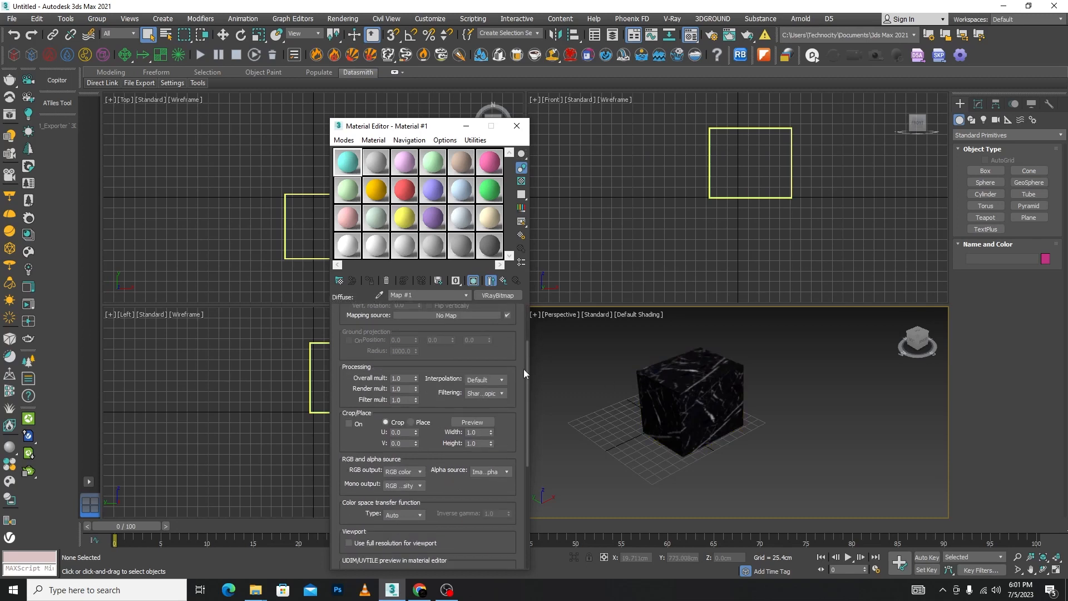
left_click(503, 282)
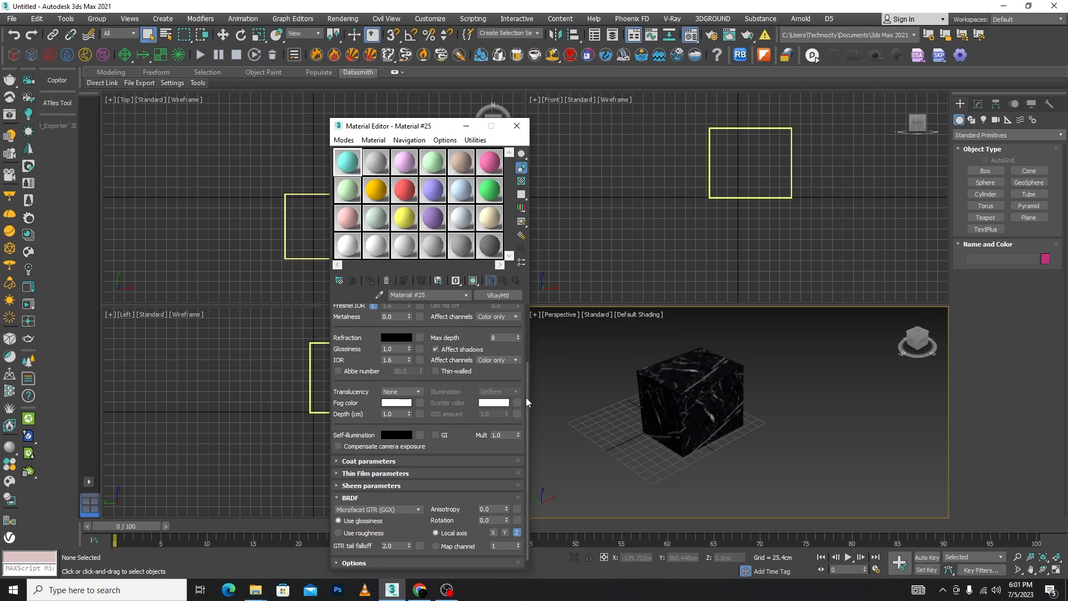
scroll(521, 351, "up", 3)
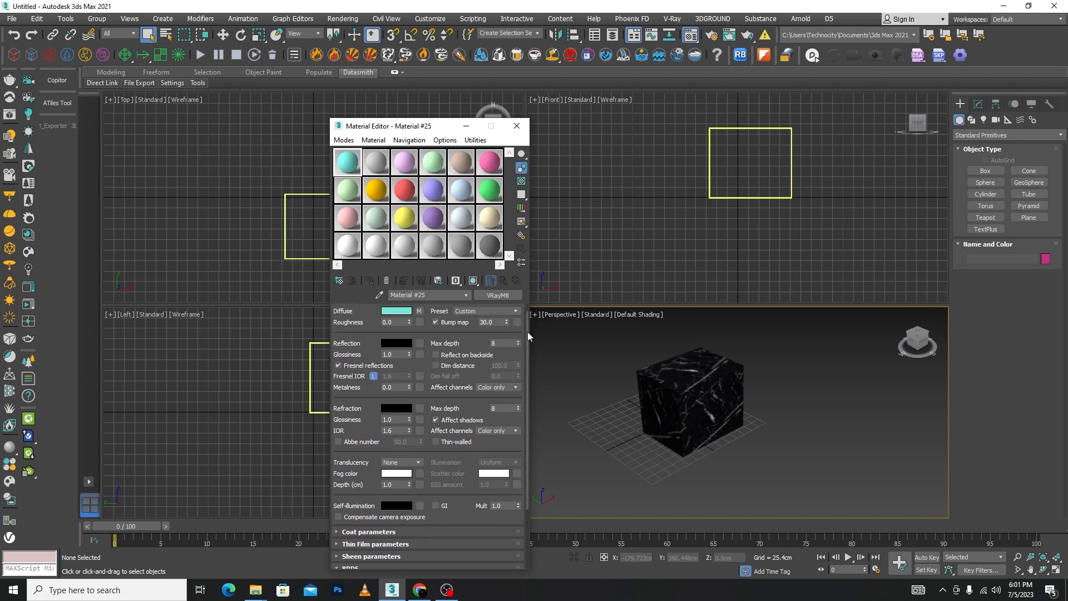
scroll(523, 385, "down", 3)
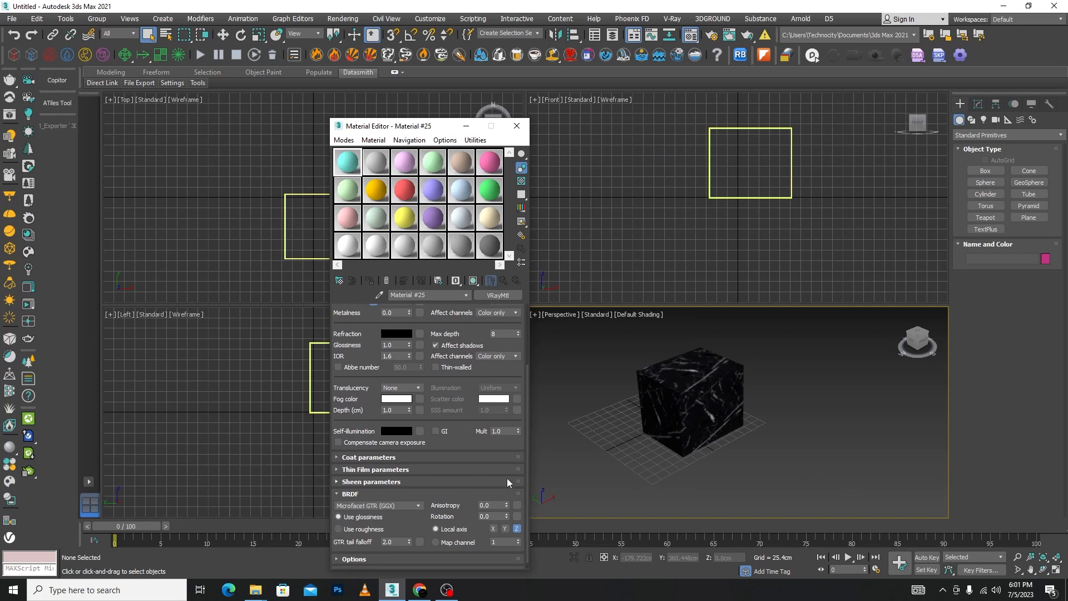
- Switch from the Compact Material Editor to the Slate Material Editor and look at its list of views
left_click(356, 145)
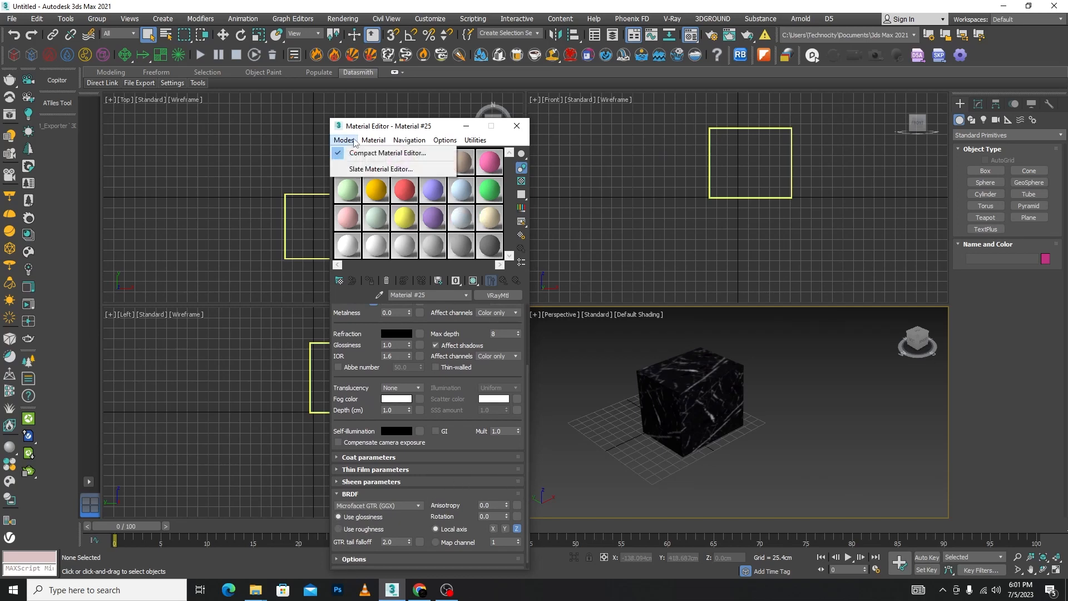
left_click(392, 173)
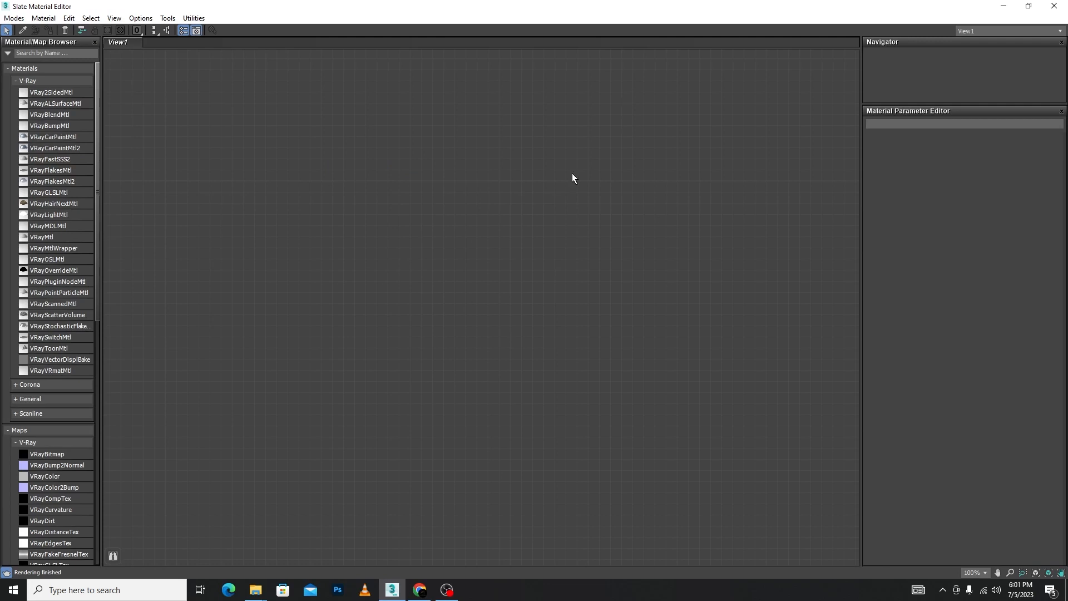
scroll(503, 192, "up", 5)
left_click(985, 34)
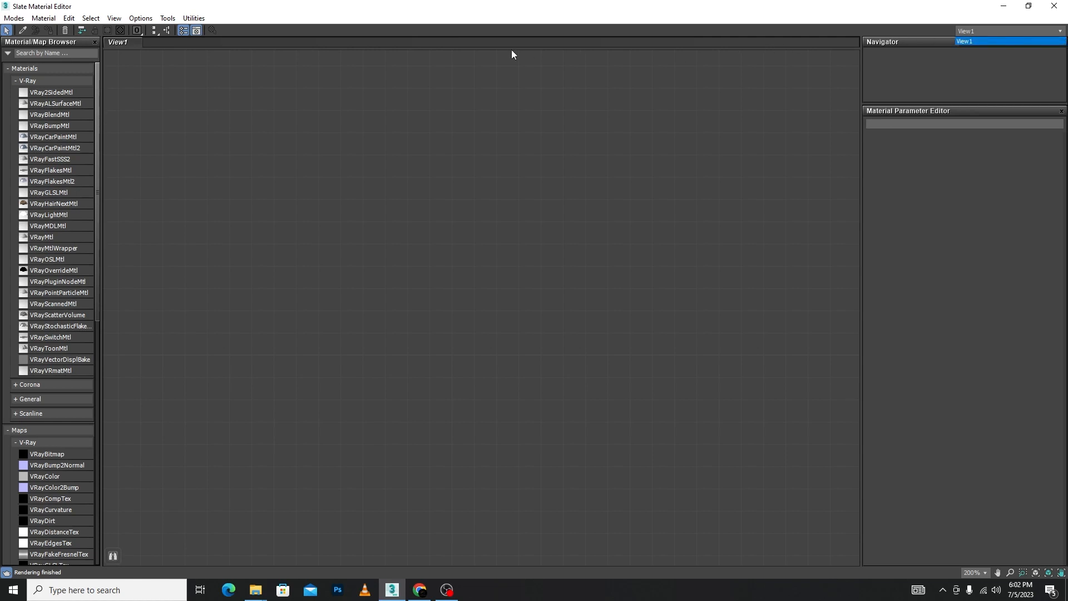
- Create two additional node views named View2 and View3 in the Slate Material Editor
right_click(165, 44)
left_click(207, 50)
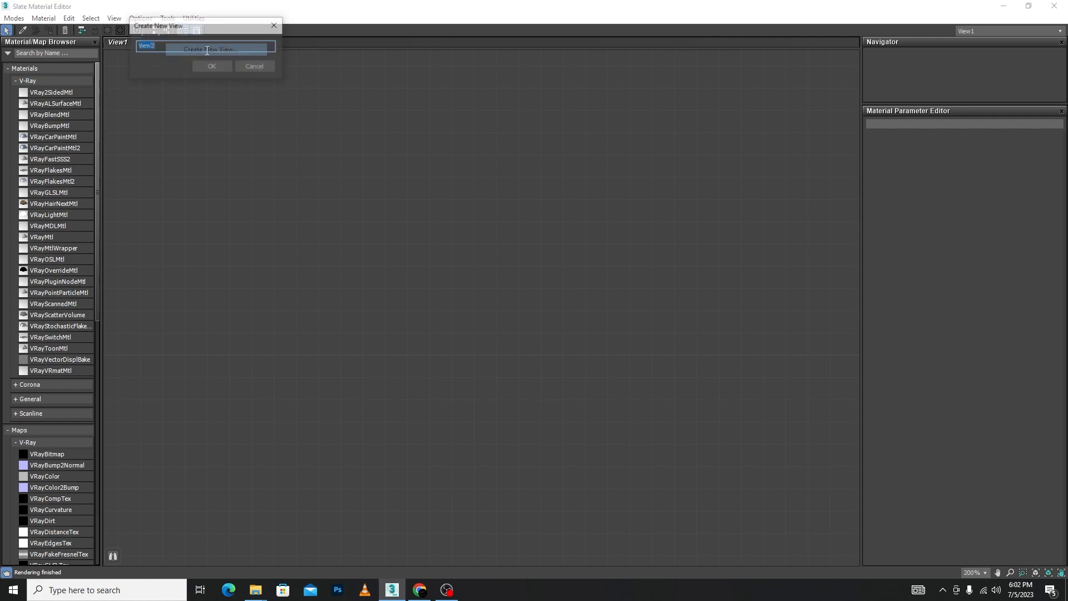
left_click(210, 66)
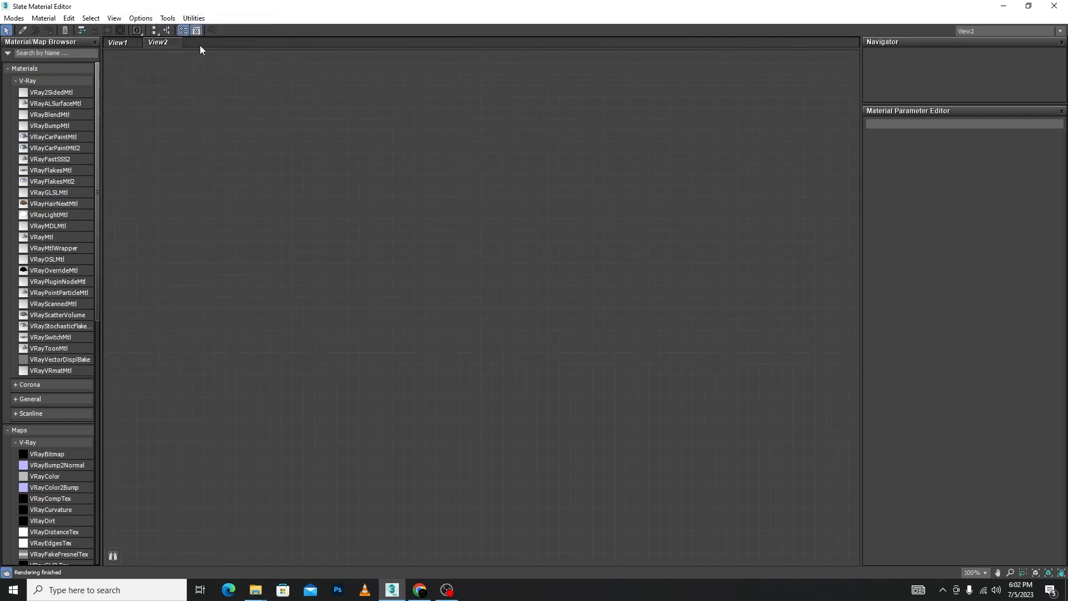
right_click(200, 45)
left_click(235, 53)
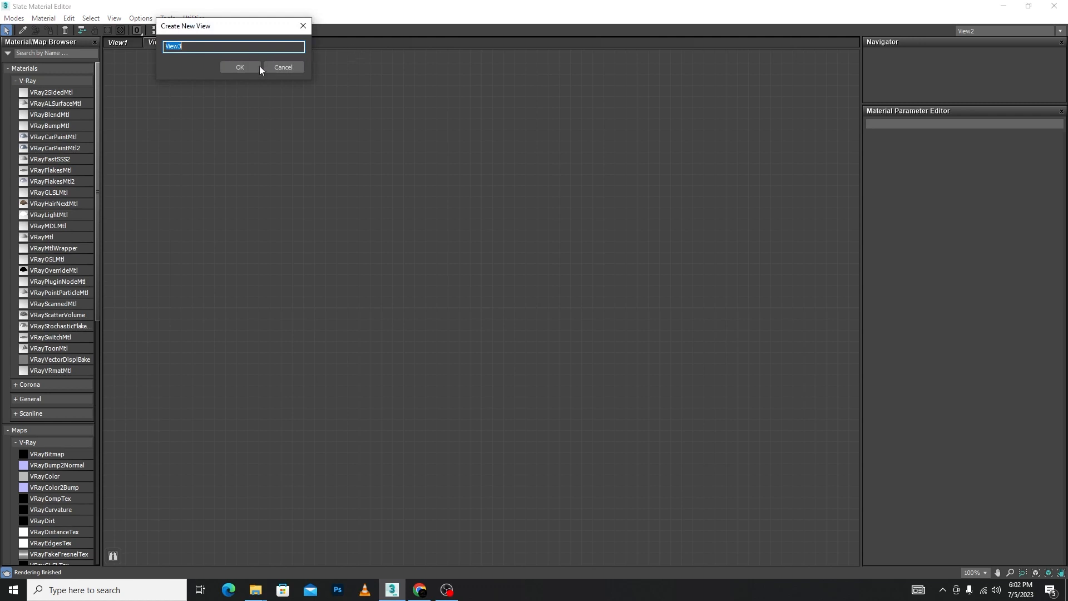
left_click(241, 69)
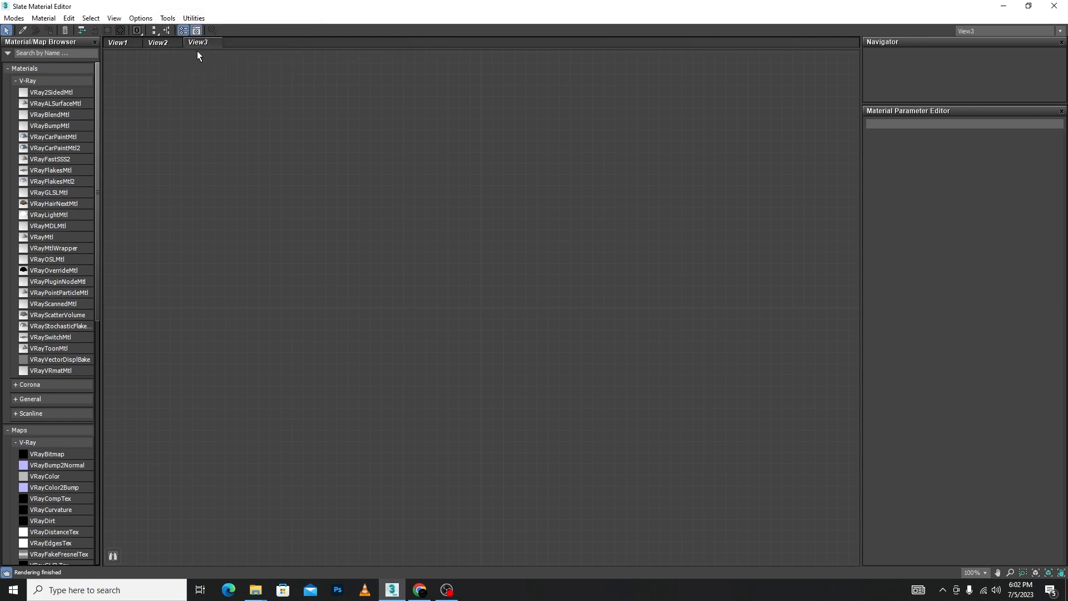
- Delete the node views View3 and View2, confirming each removal
right_click(199, 45)
left_click(223, 72)
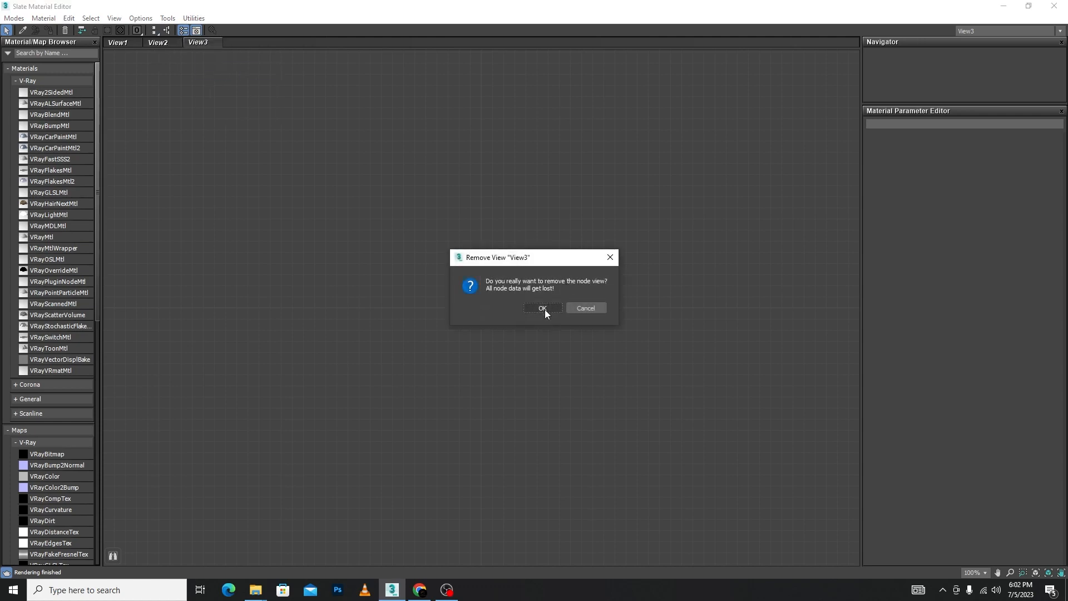
left_click(545, 309)
right_click(157, 43)
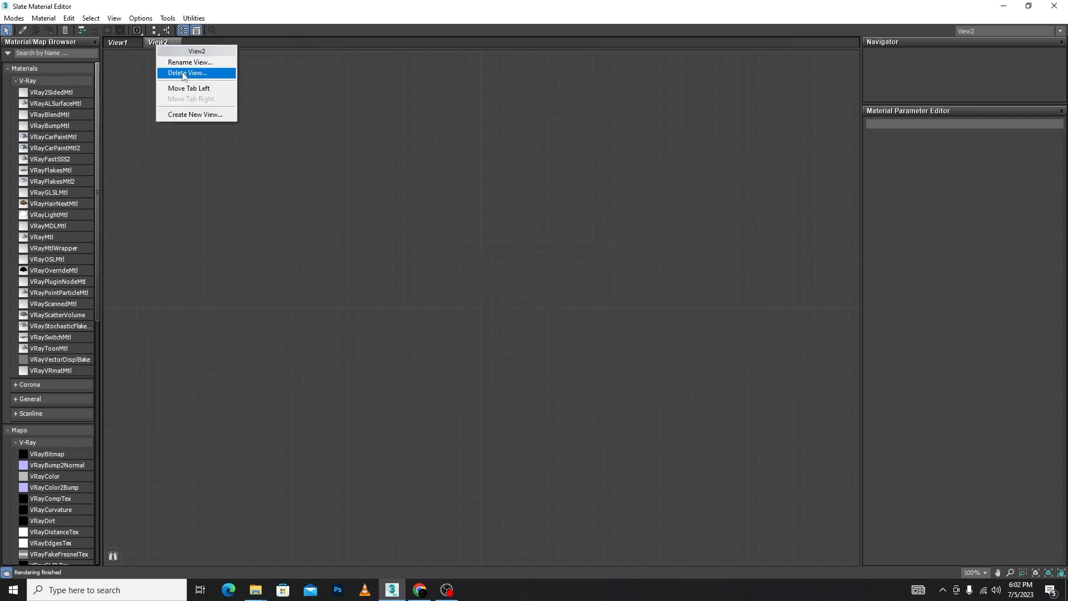
left_click(187, 73)
left_click(545, 309)
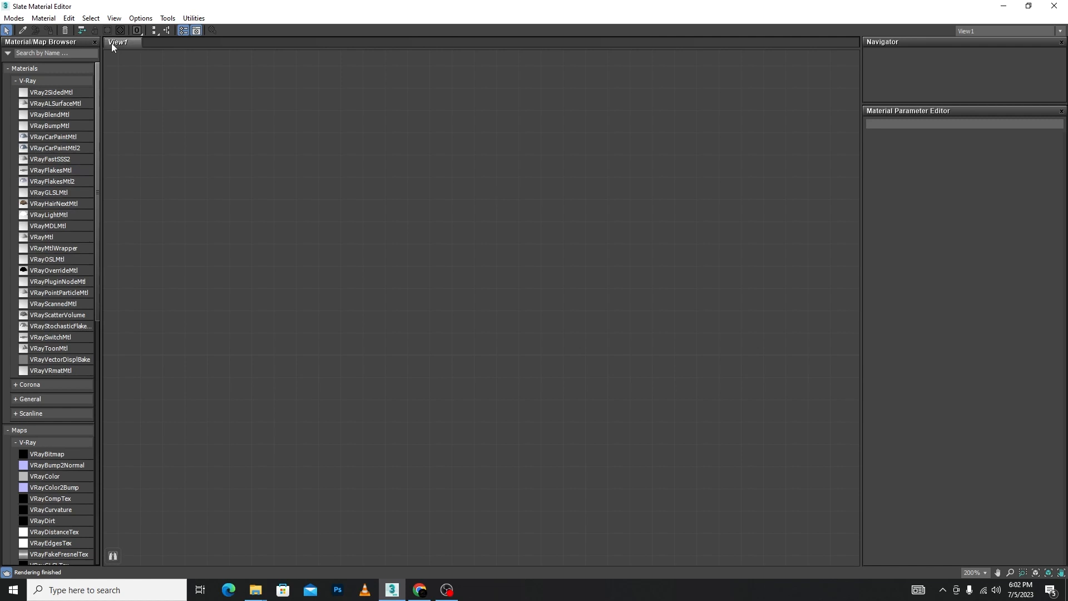
- Collapse the V-Ray materials and V-Ray maps groups and look through the General materials
left_click(12, 81)
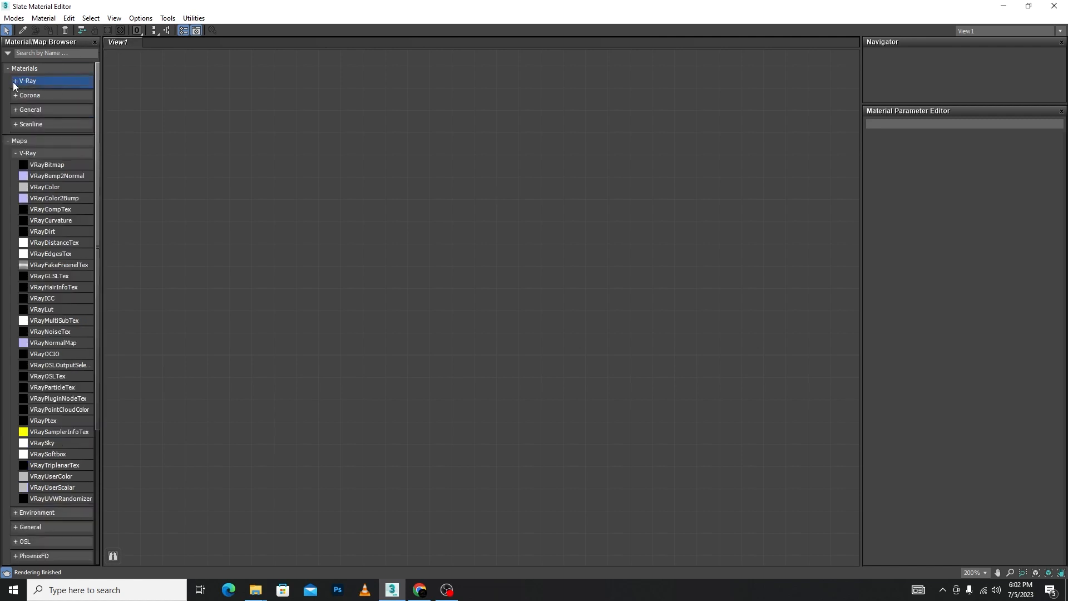
left_click(15, 152)
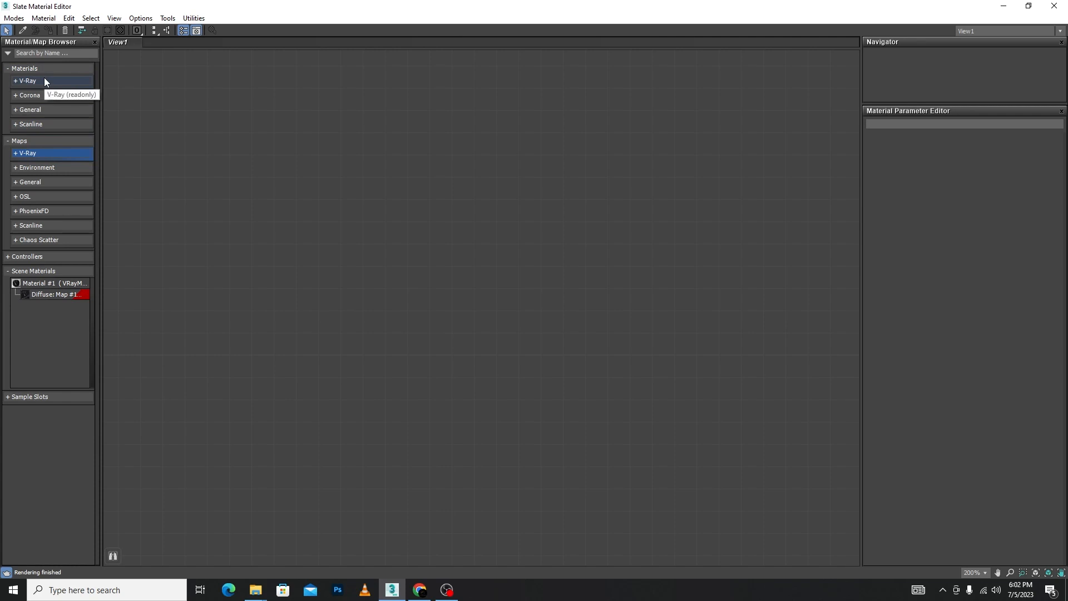
left_click(23, 112)
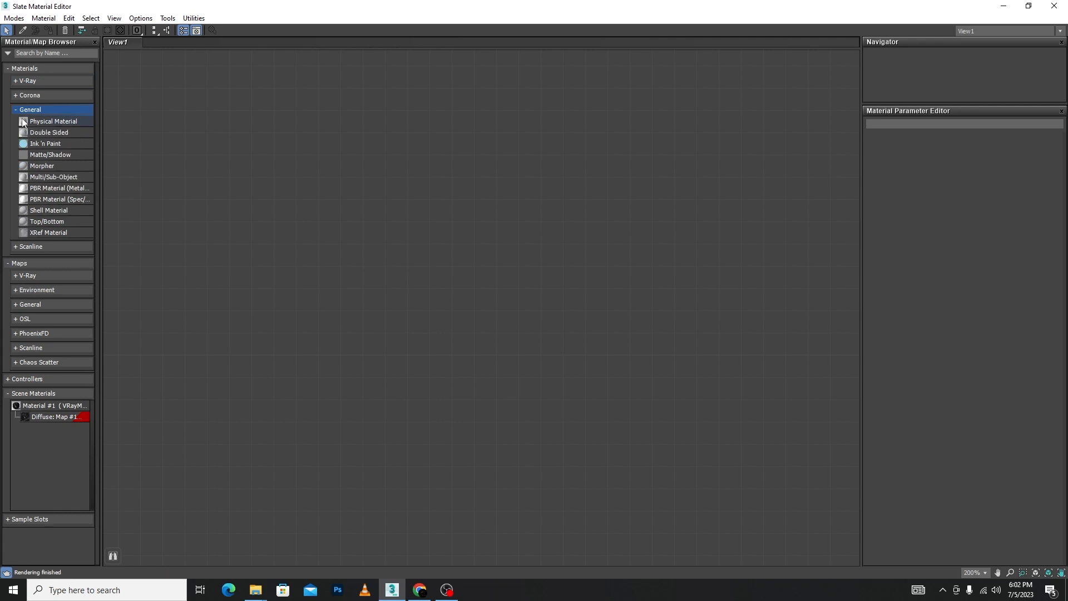
left_click(25, 109)
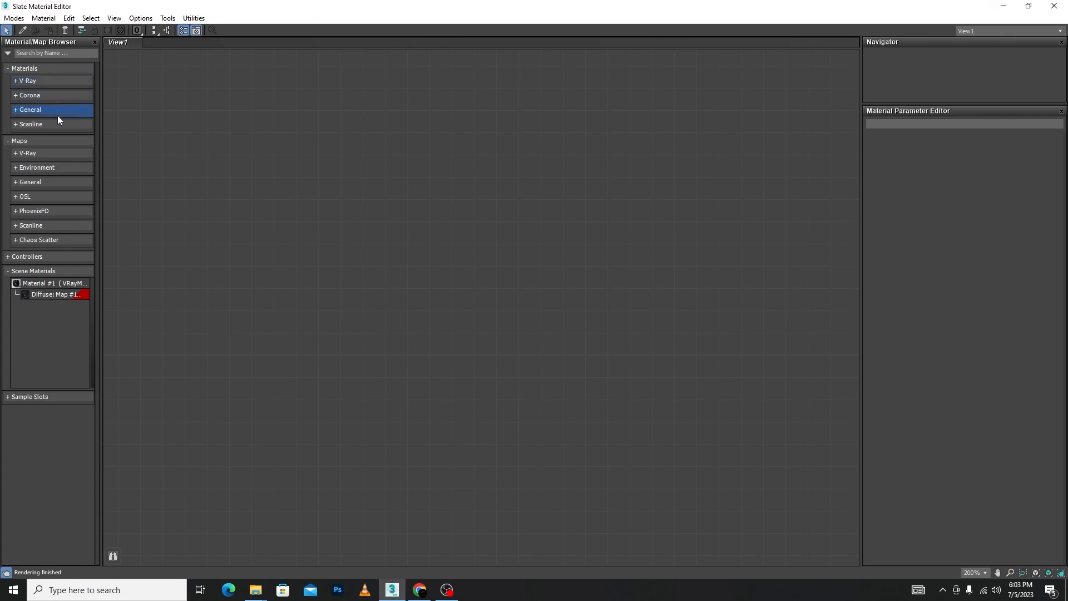
- Check the active renderer in Render Setup, then return to the Slate Material Editor
left_click(1004, 6)
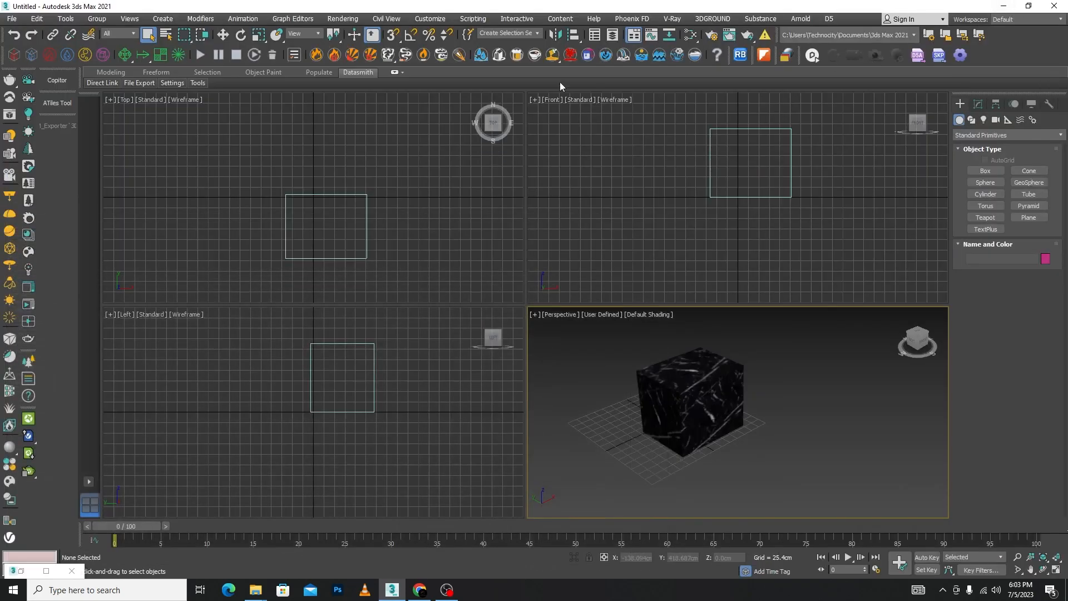
left_click(712, 36)
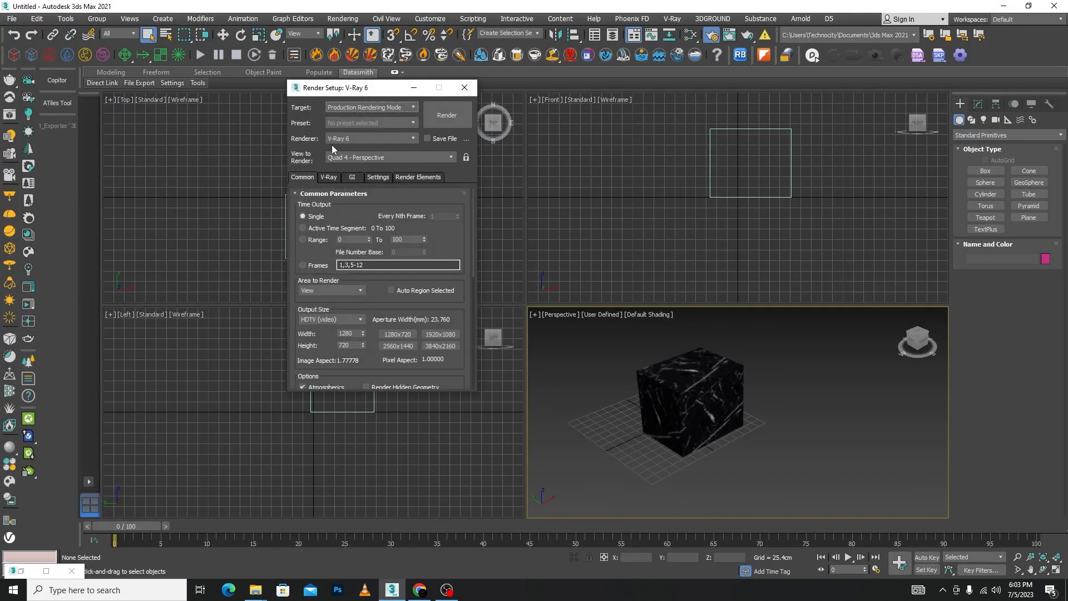
left_click(465, 87)
key("m")
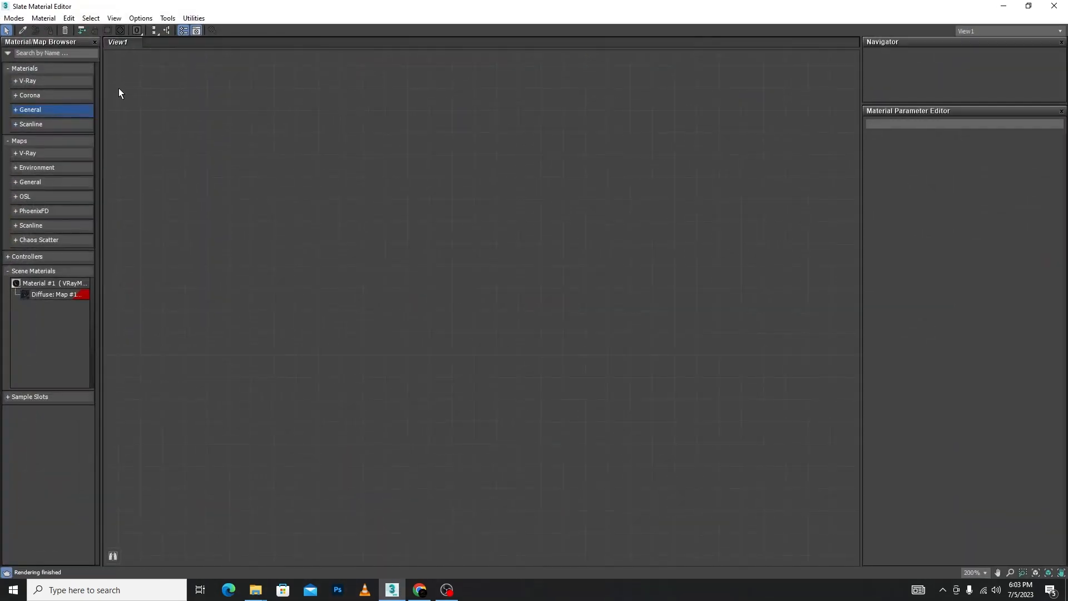
- Add two VRayMtl material nodes to View1 and delete the first one, Material #43
left_click(15, 82)
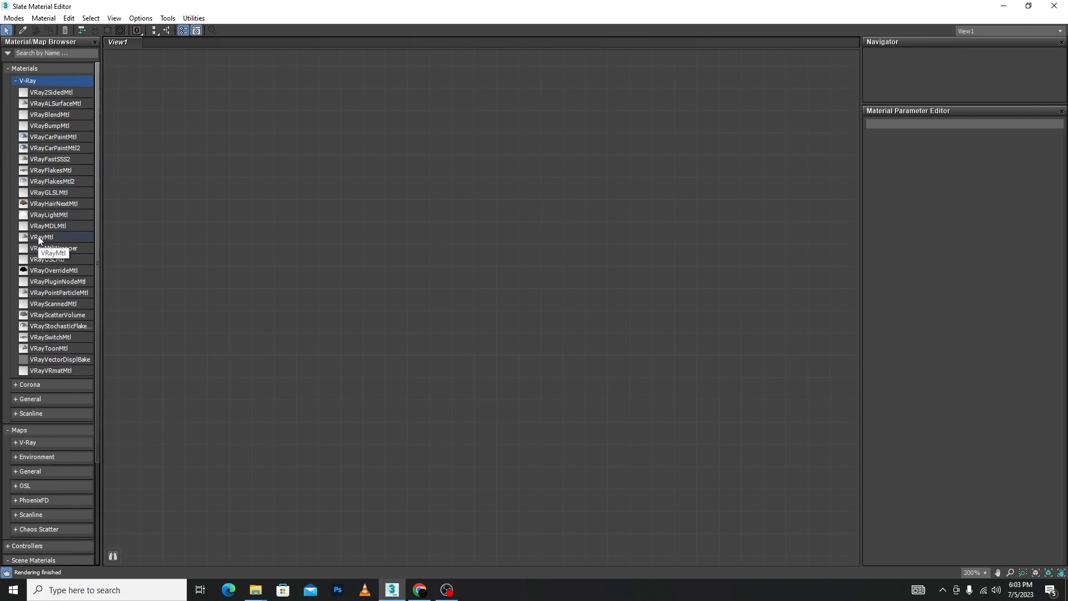
left_click_drag(37, 235, 546, 163)
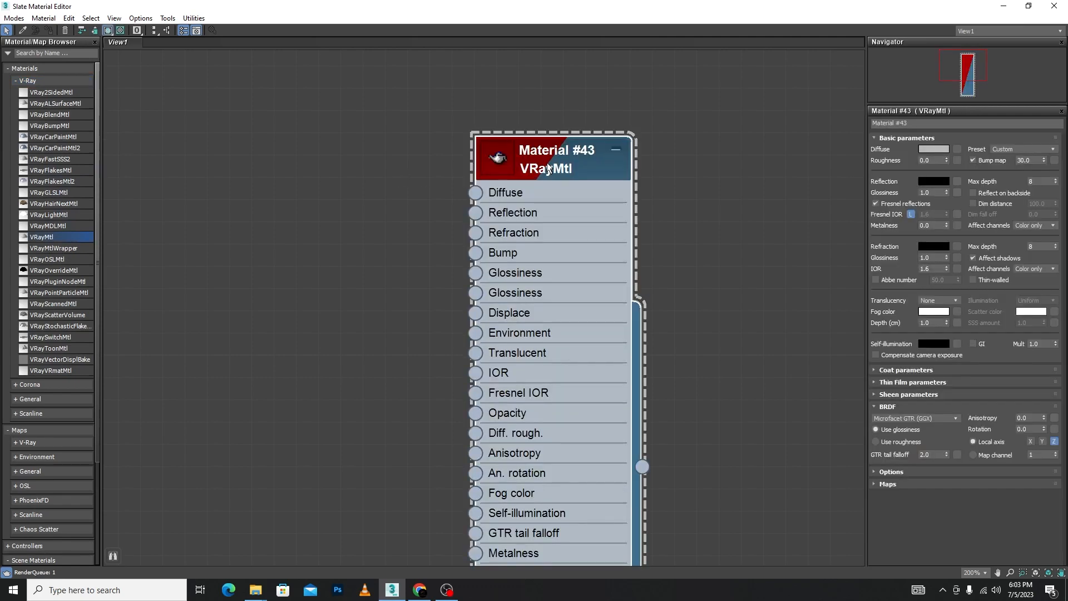
scroll(612, 222, "down", 3)
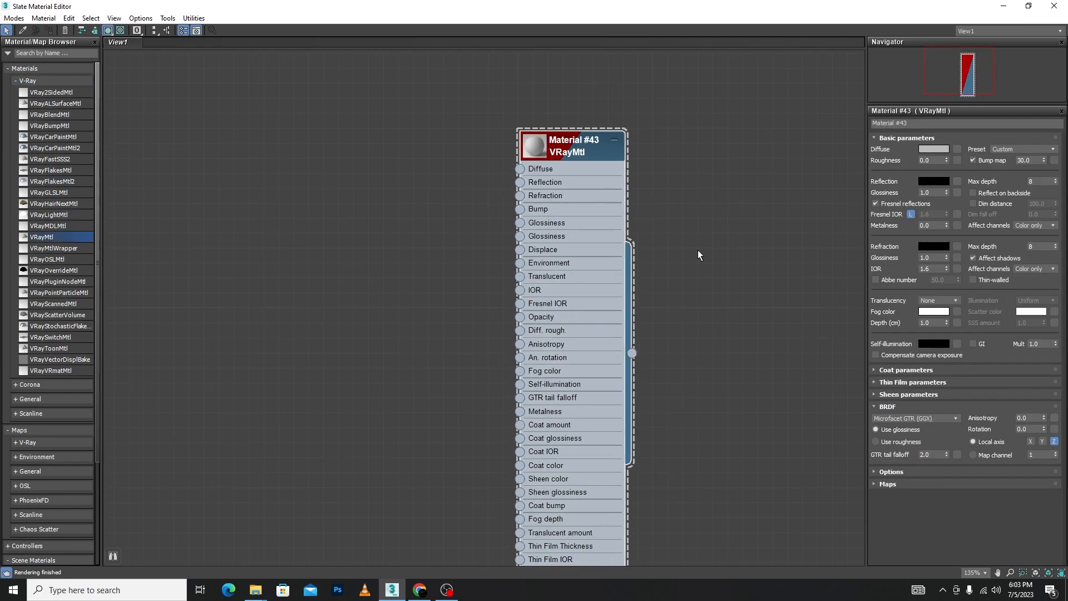
scroll(699, 256, "down", 3)
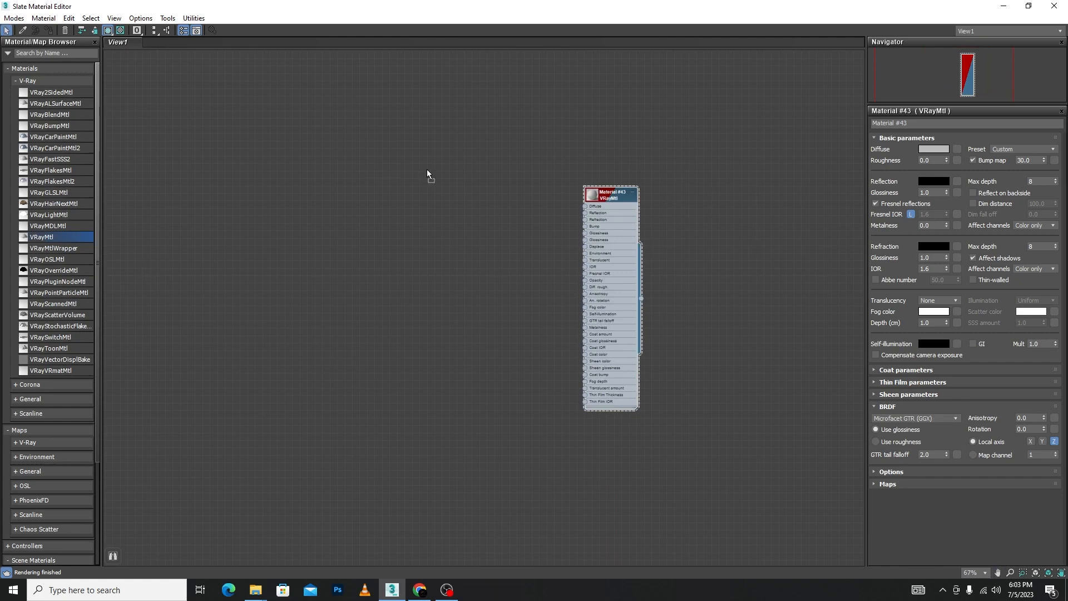
left_click_drag(427, 174, 469, 161)
scroll(576, 158, "up", 2)
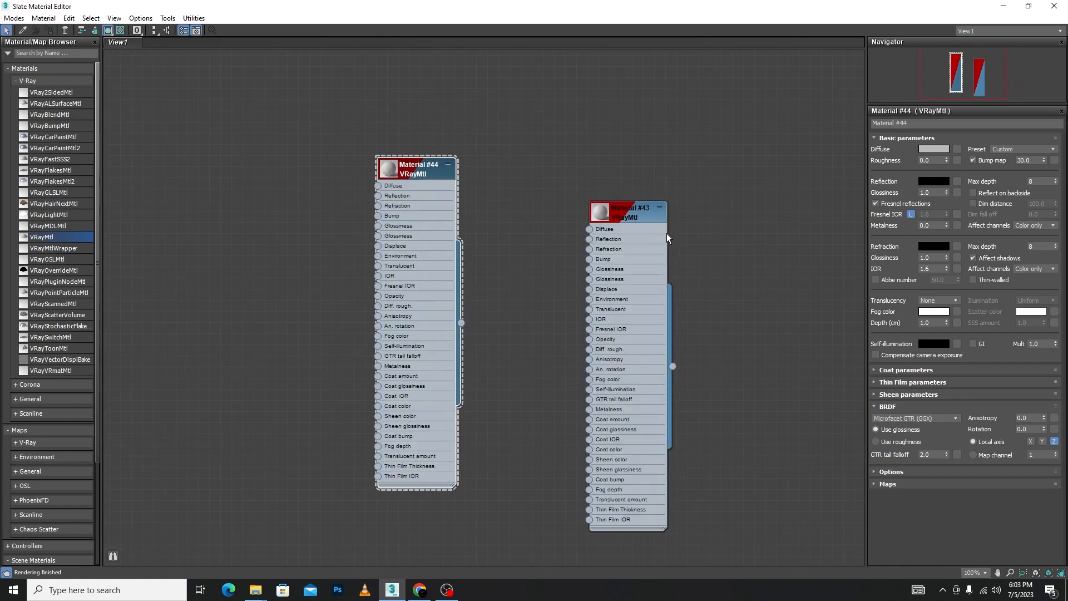
left_click(652, 223)
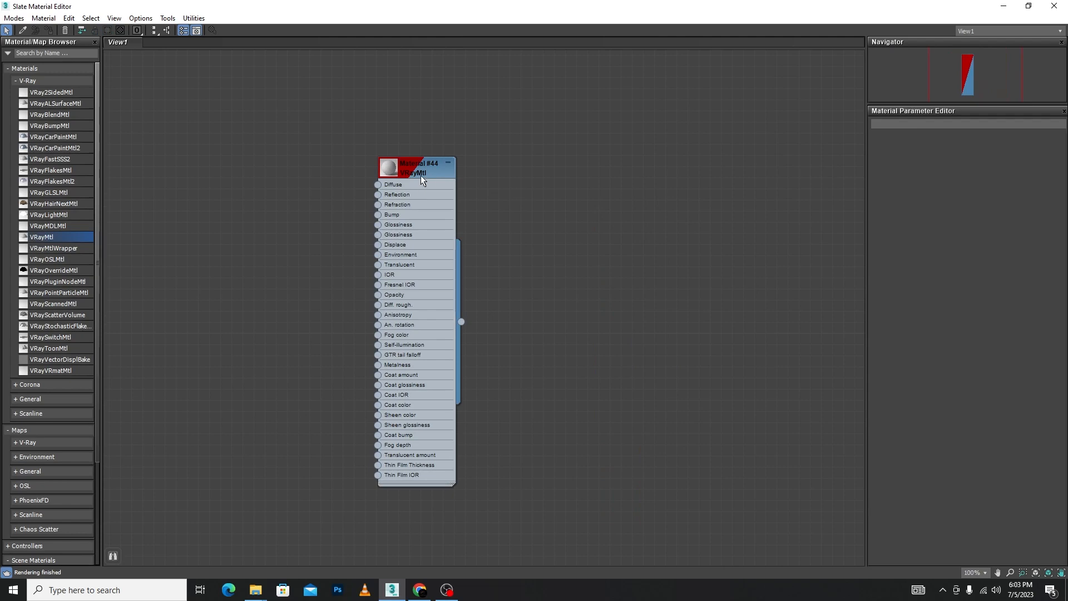
- Show the parameters of the Material #44 node and shift the node toward the middle of View1
double_click(421, 175)
scroll(420, 175, "up", 1)
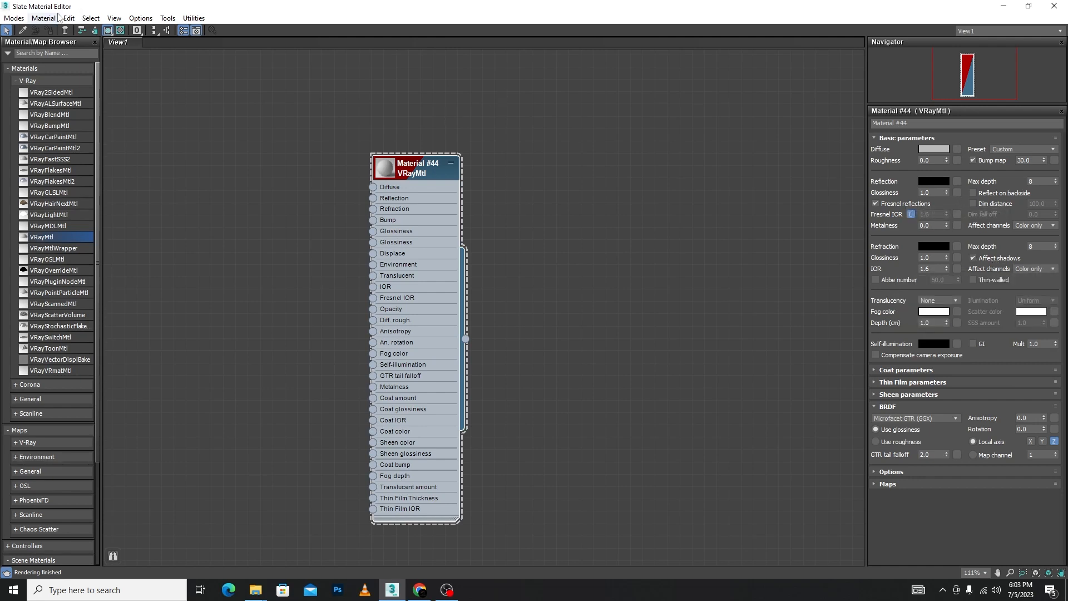
left_click_drag(419, 159, 555, 138)
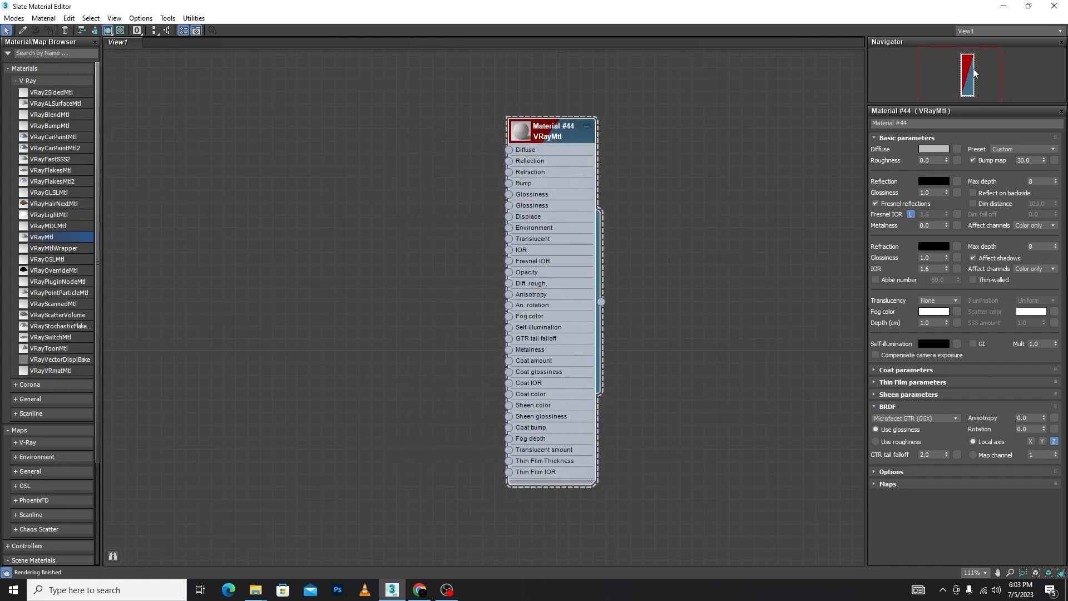
- Make the Navigator pane of the material editor taller
mouse_move(973, 68)
left_mouse_down()
mouse_move(939, 78)
mouse_move(997, 71)
mouse_move(945, 52)
mouse_move(976, 67)
left_mouse_up()
left_click_drag(973, 104, 959, 217)
left_click_drag(867, 167, 718, 169)
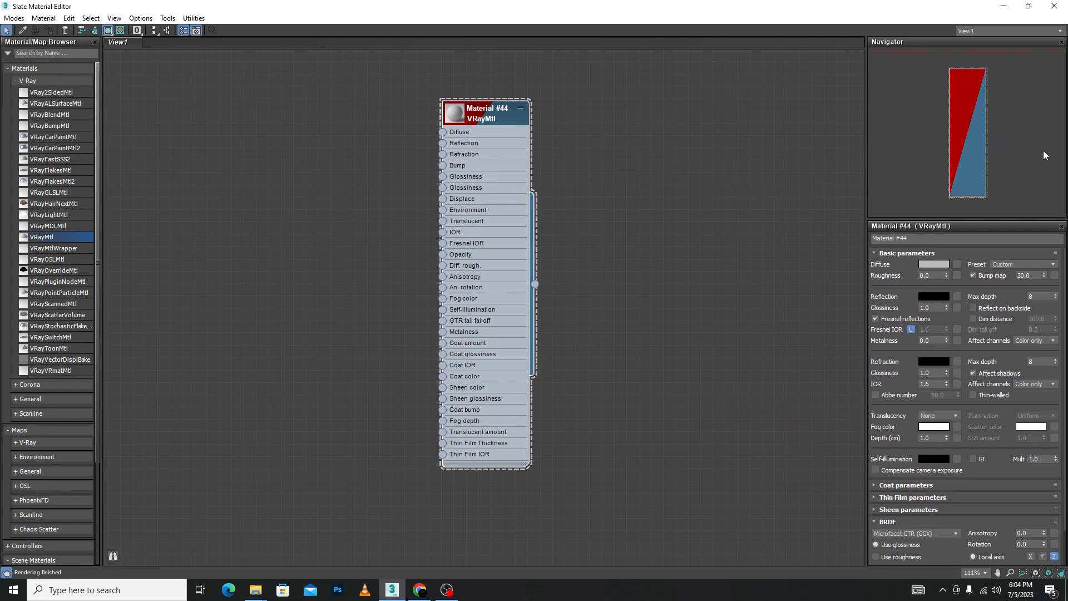
- Examine the Material #44 node in View1 at different zoom levels, collapsing and re-expanding its slot list
scroll(1002, 136, "down", 6)
scroll(496, 240, "down", 5)
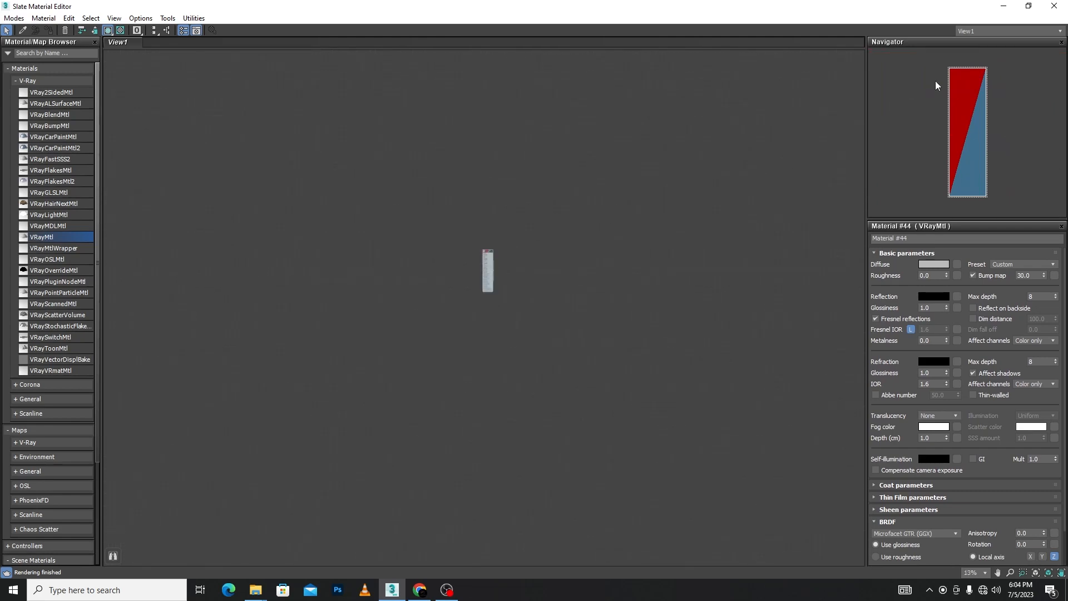
scroll(962, 102, "up", 6)
scroll(693, 140, "down", 6)
scroll(639, 89, "up", 5)
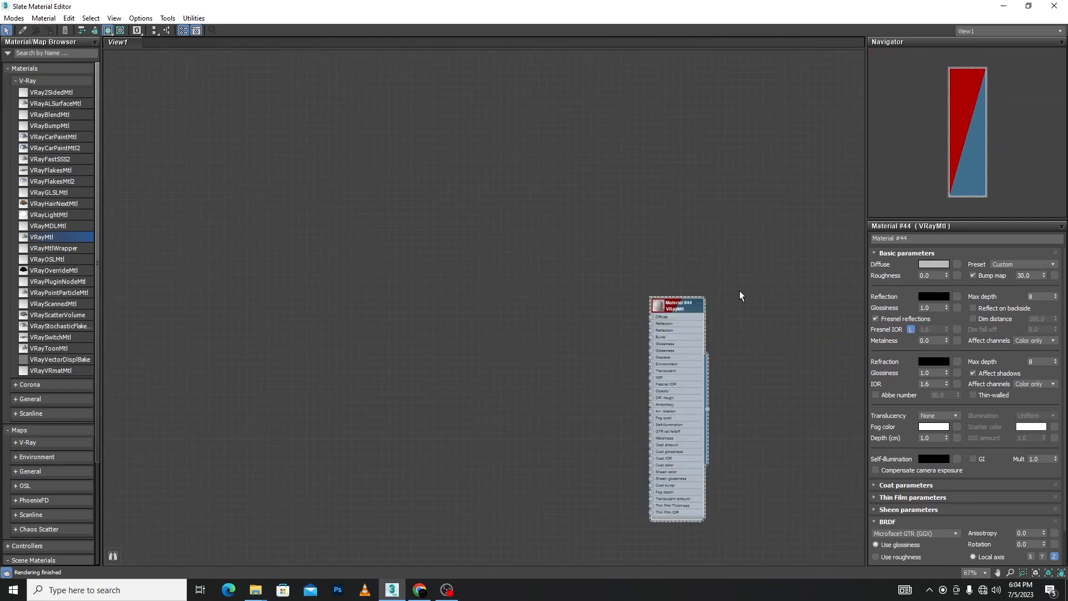
scroll(730, 379, "up", 1)
middle_click_drag(726, 377, 494, 240)
scroll(462, 151, "up", 1)
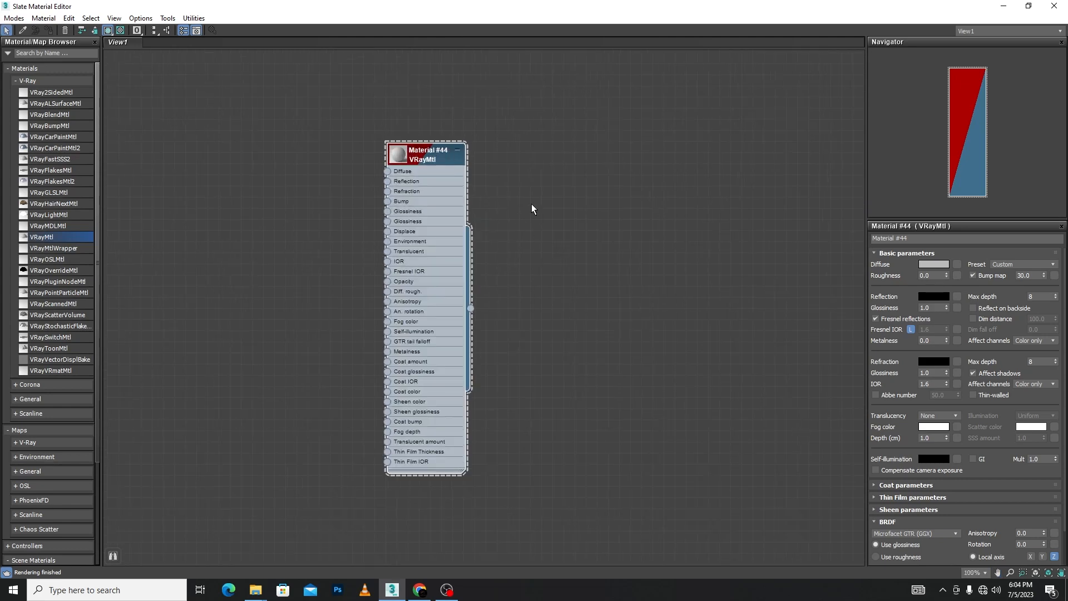
middle_click_drag(530, 172, 576, 176)
scroll(471, 158, "up", 5)
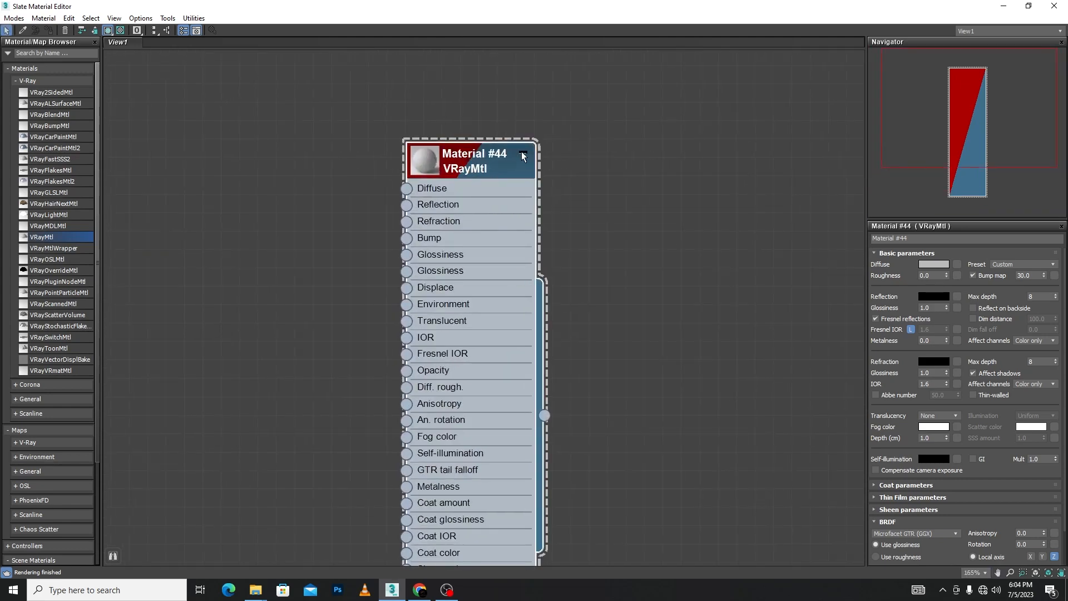
left_click(523, 154)
left_click(523, 154)
- Set the diffuse colour of Material #44 to a light purple
left_click(932, 265)
left_click_drag(329, 46, 230, 117)
left_click_drag(129, 143, 192, 142)
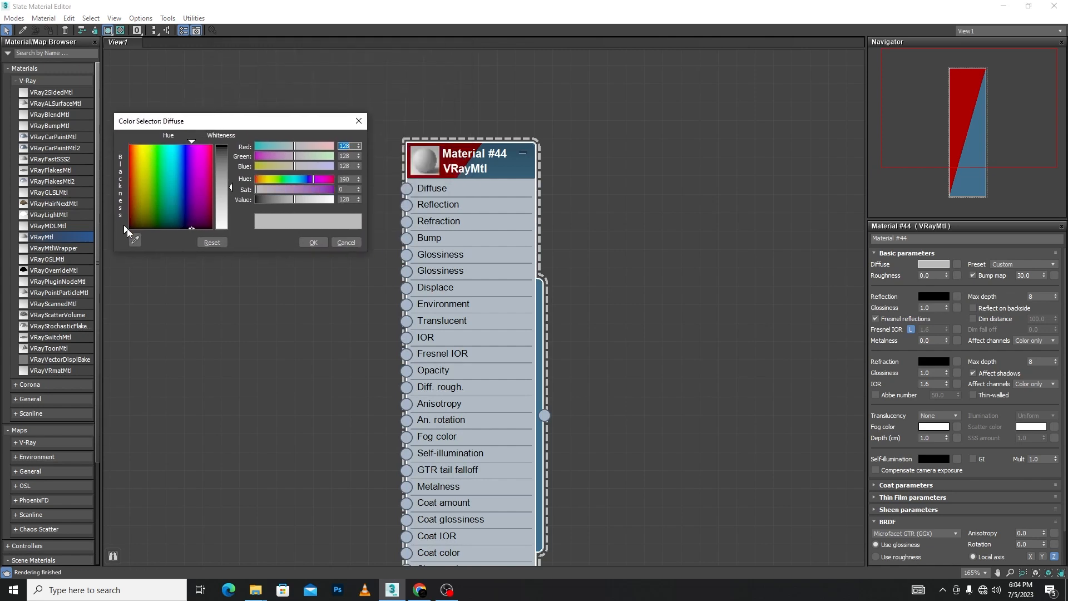
left_click_drag(127, 228, 126, 163)
left_click(313, 242)
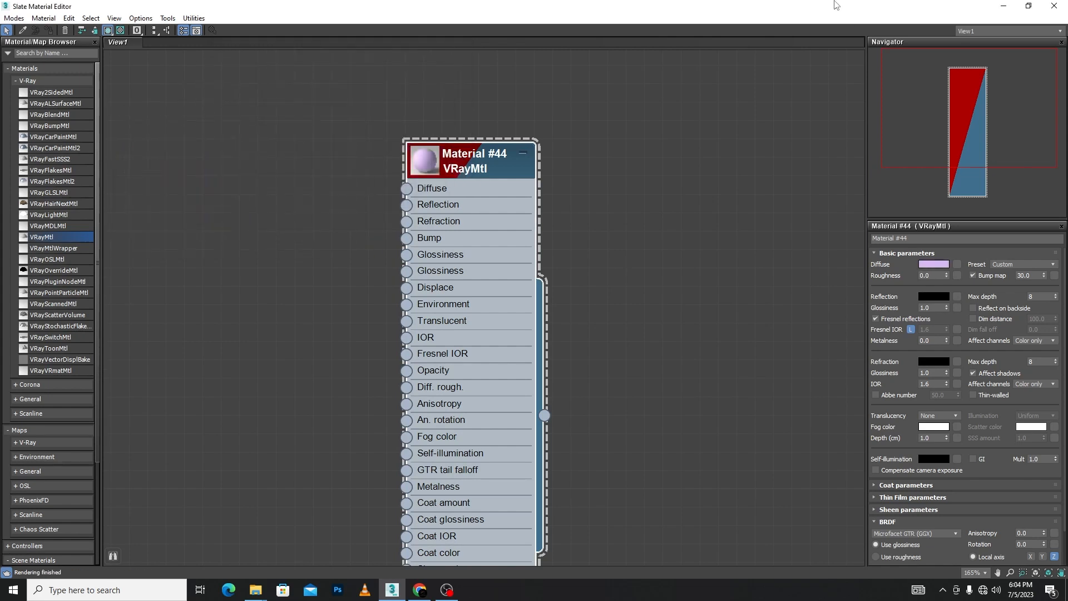
- Restore the Slate Material Editor to a smaller window clear of the Perspective viewport and select the box there
left_click(1029, 6)
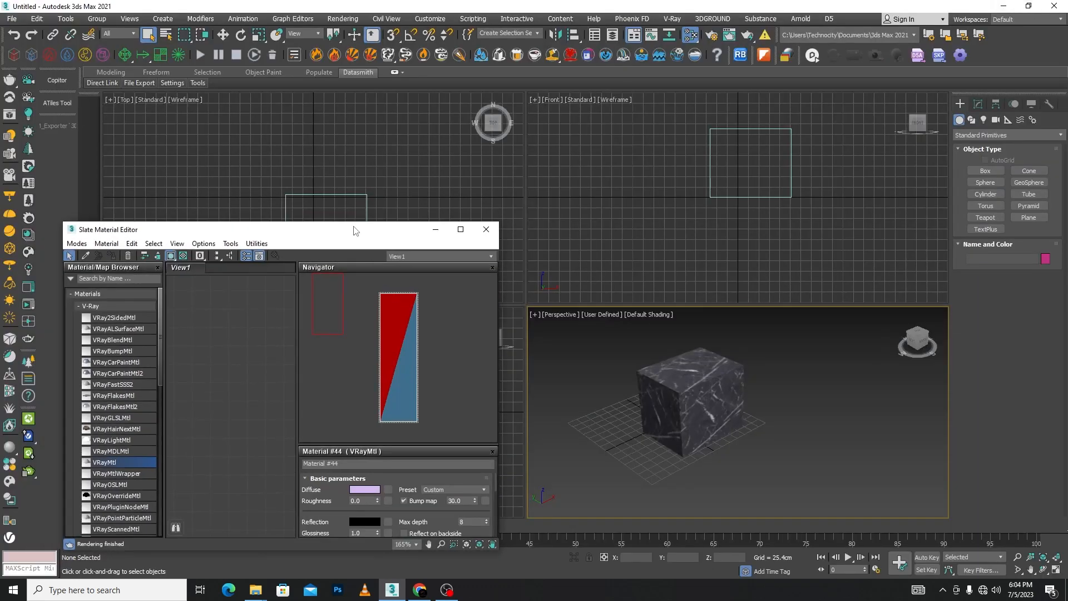
left_click_drag(354, 238, 323, 104)
left_click(682, 397)
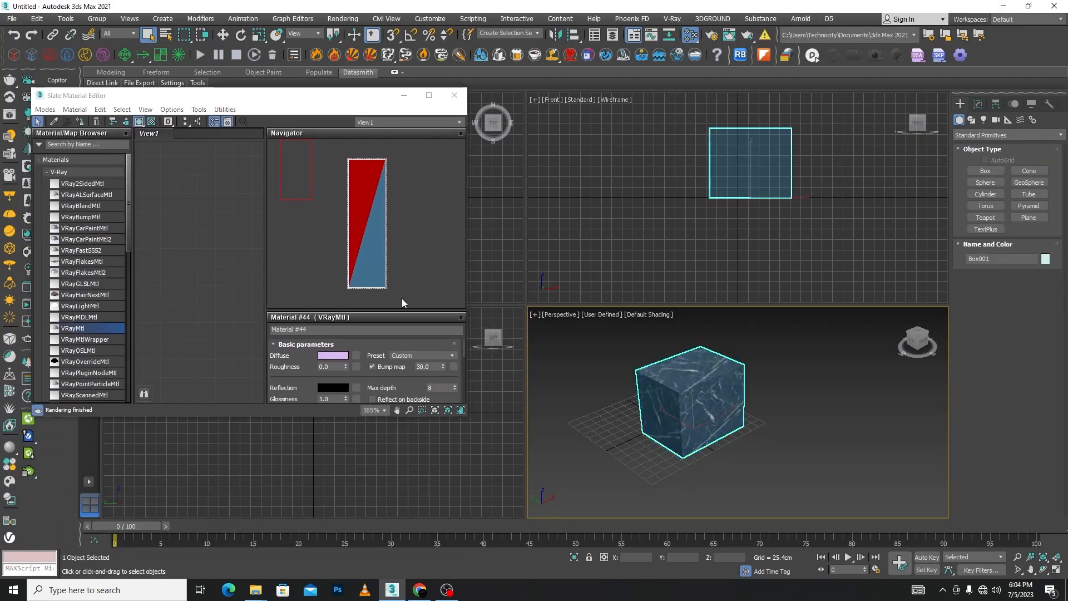
- Try to apply the diffuse colour of Material #44 directly onto the box in the Perspective viewport
scroll(190, 215, "down", 5)
scroll(190, 215, "up", 1)
middle_click_drag(202, 217, 246, 211)
scroll(207, 212, "up", 3)
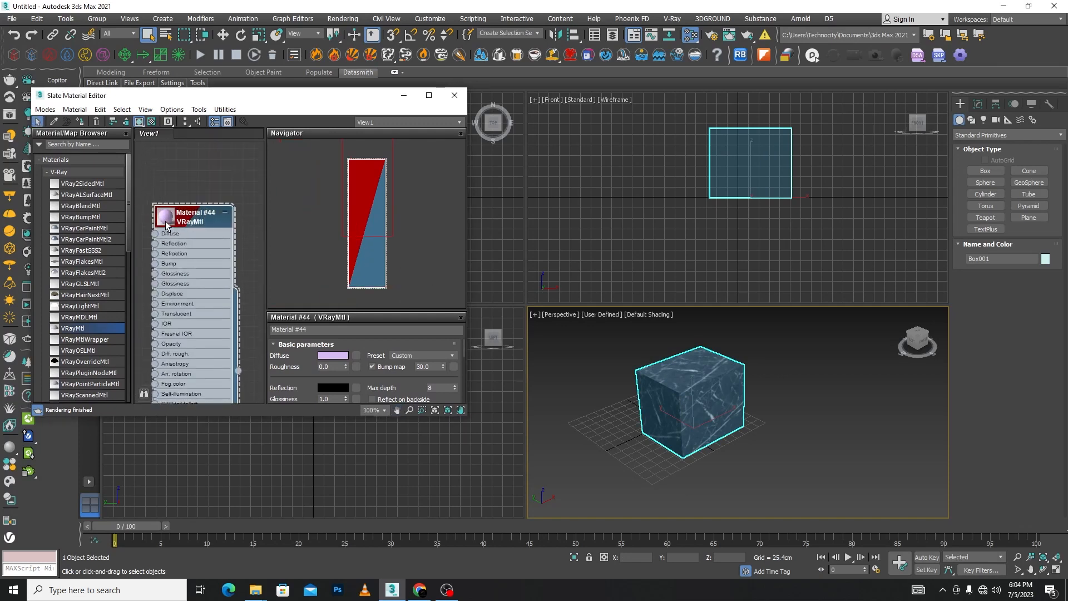
left_click_drag(166, 222, 285, 277)
middle_click_drag(284, 278, 76, 187)
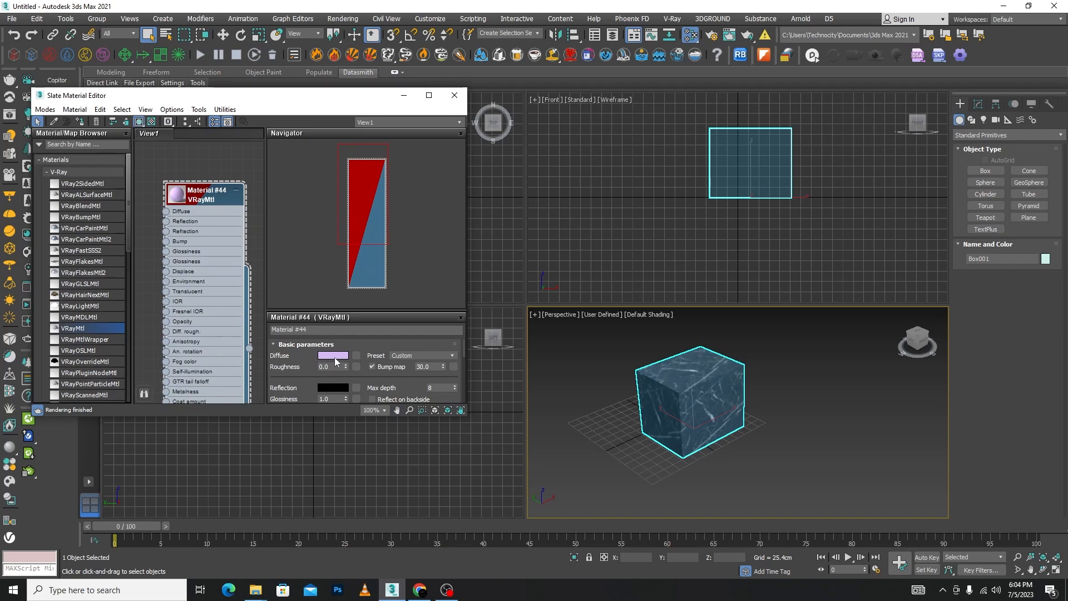
left_click_drag(334, 357, 712, 380)
left_click(781, 400)
left_click(718, 397)
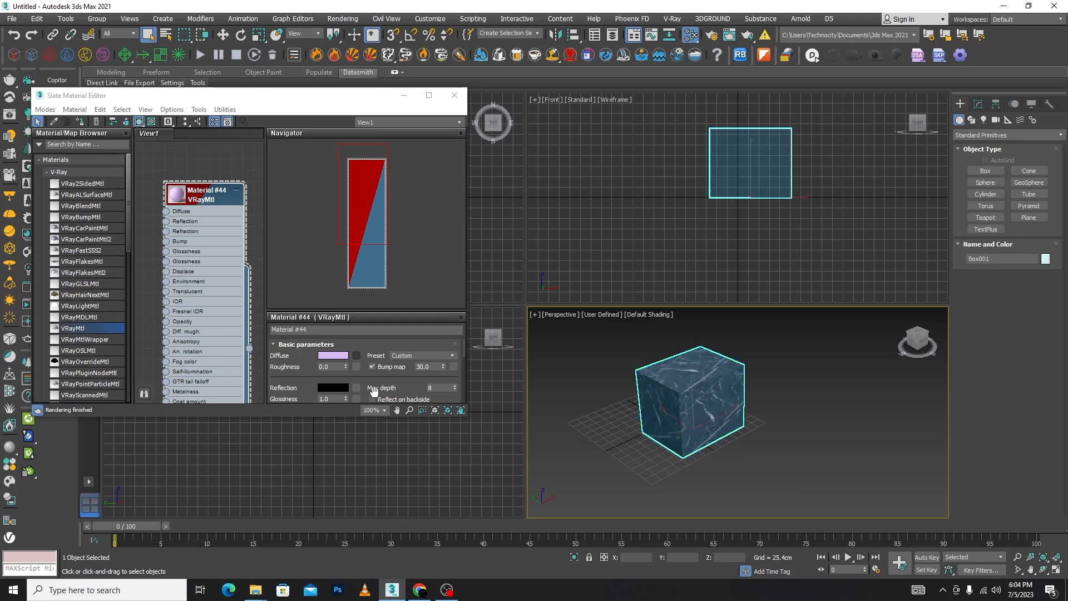
- Assign Material #44 to the selected box, then deselect the box to check its surface in the Perspective viewport
left_click(80, 124)
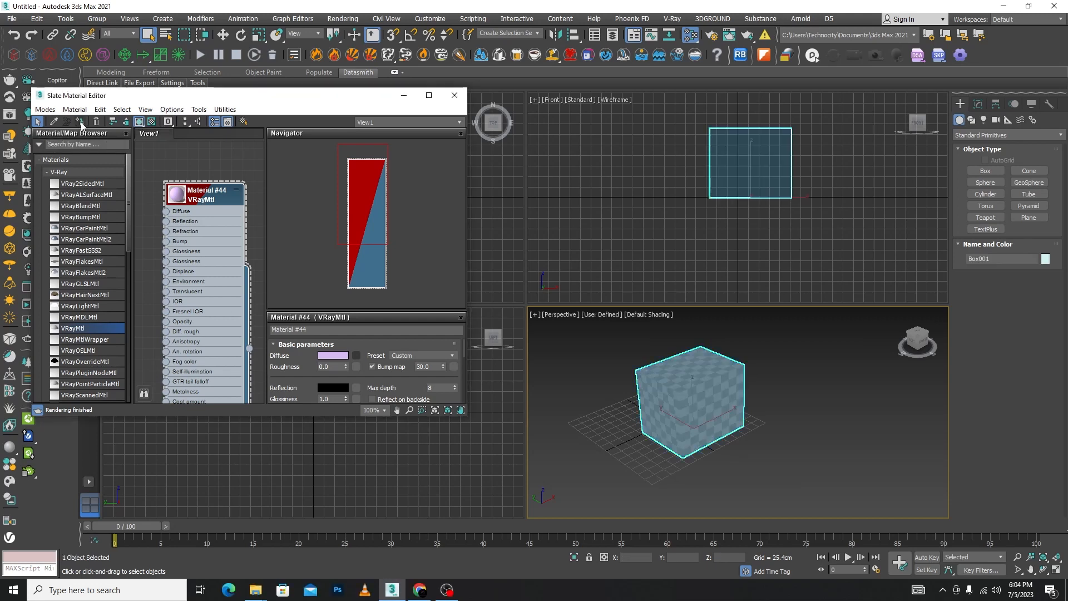
left_click(783, 454)
scroll(716, 396, "up", 5)
scroll(716, 397, "down", 5)
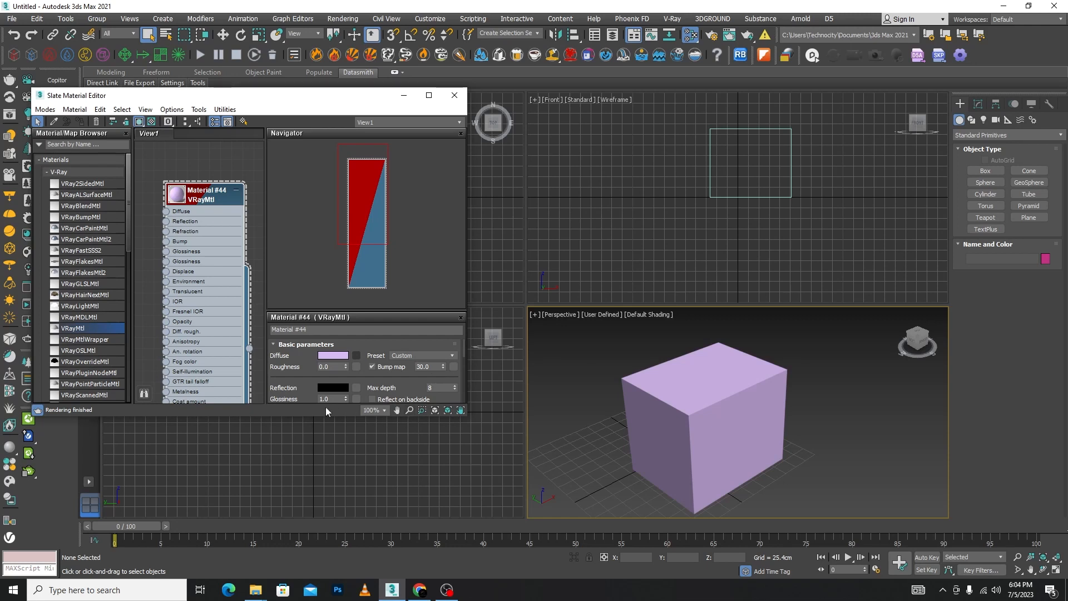
- Make the Slate Material Editor window taller and wider and move it up beside the box
left_click_drag(322, 417, 322, 512)
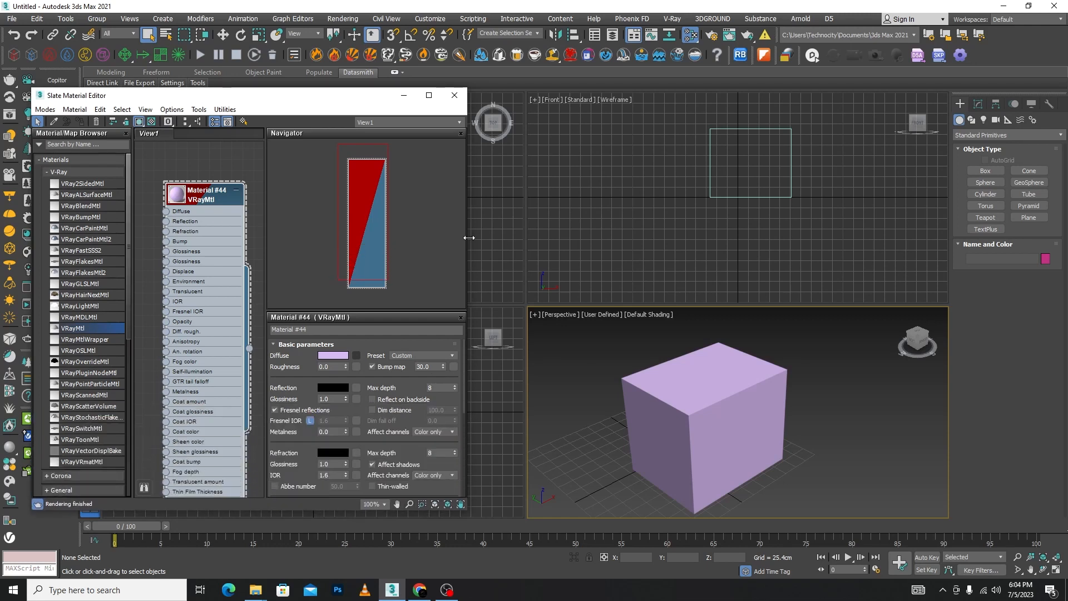
left_click_drag(469, 237, 562, 235)
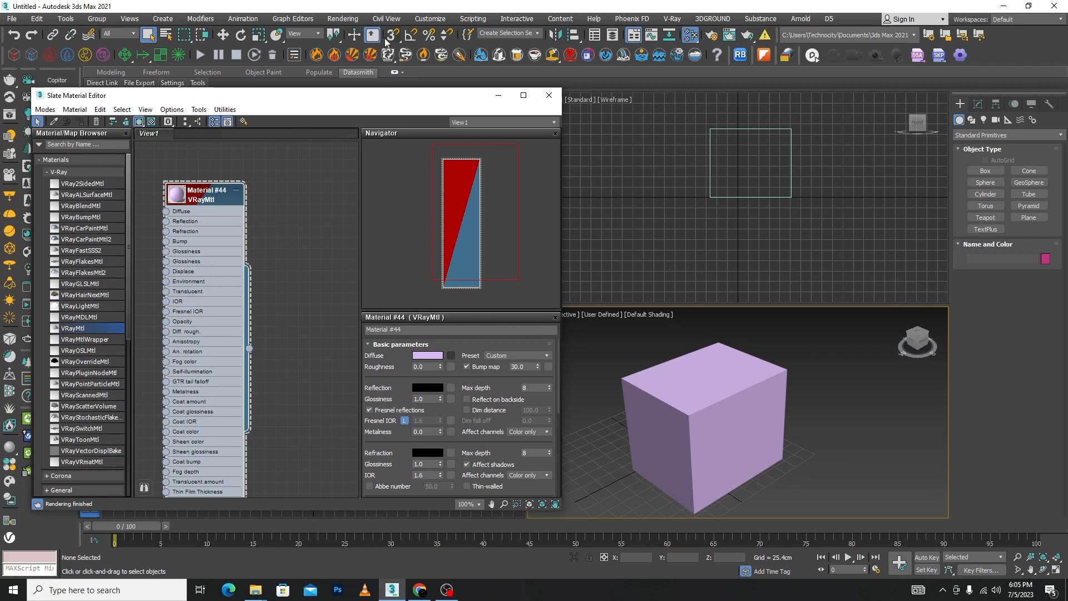
left_click_drag(393, 96, 382, 24)
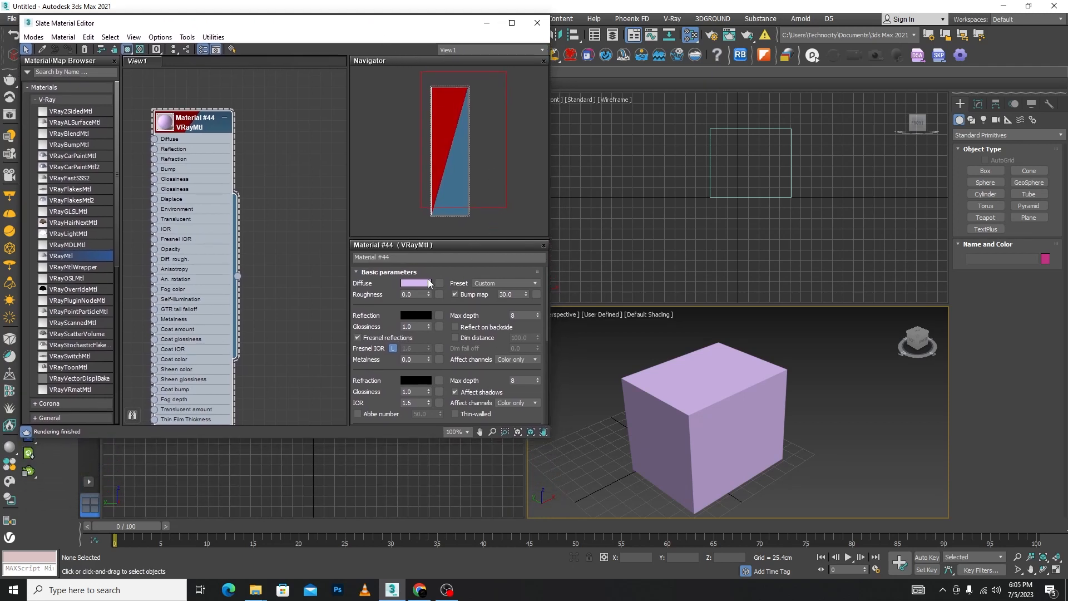
- Set the diffuse colour of Material #44 to near white, RGB 246, 247, 245
left_click(429, 283)
left_click_drag(232, 189, 232, 227)
left_click_drag(137, 173, 146, 210)
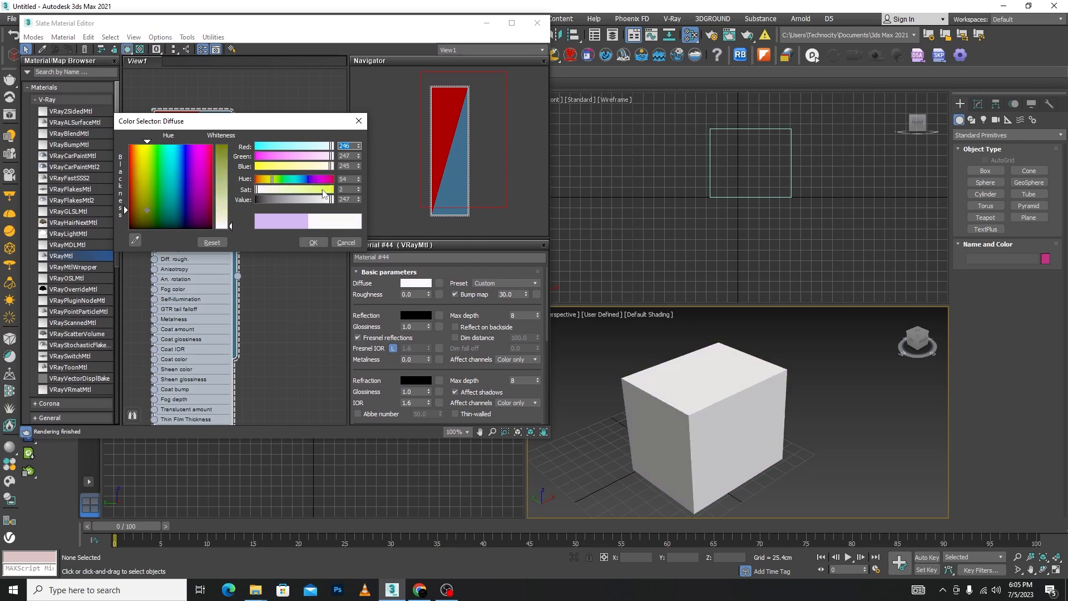
left_click(313, 243)
- Set the reflection colour of Material #44 to white
left_click(417, 316)
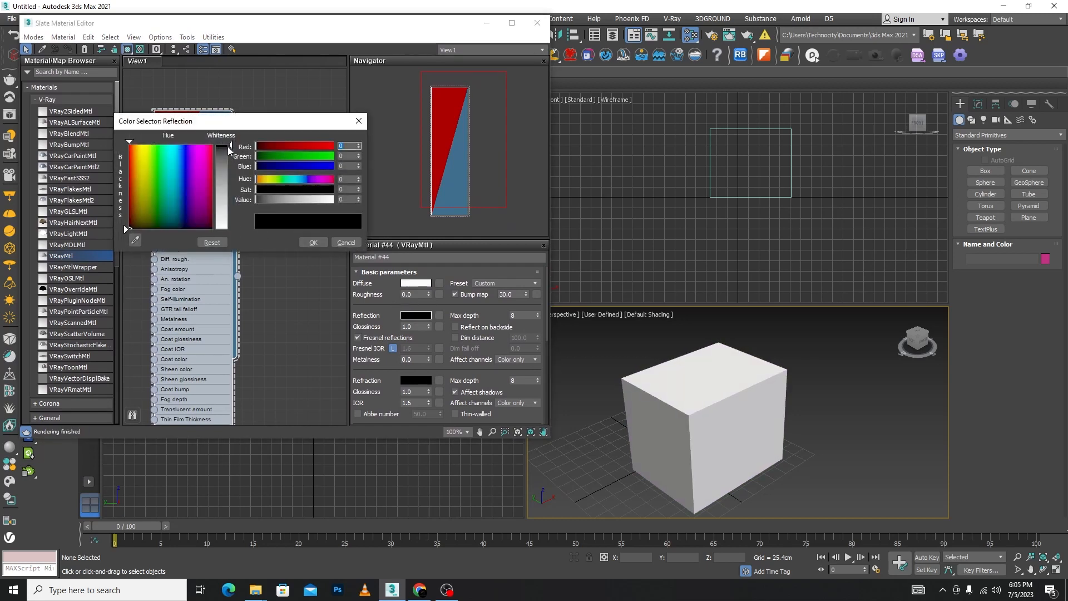
left_click_drag(229, 149, 231, 228)
left_click(315, 242)
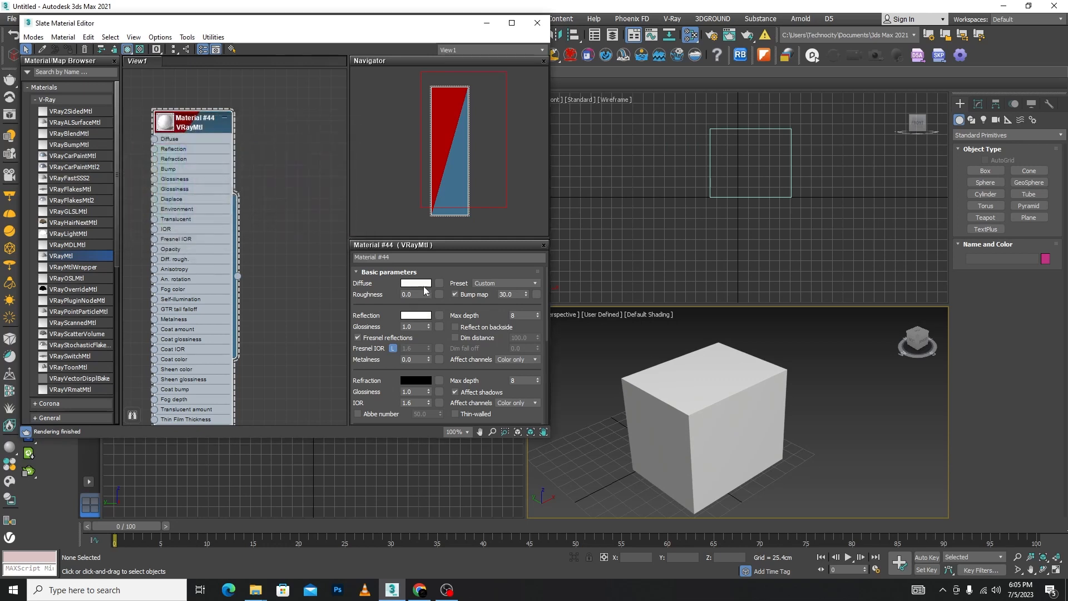
right_click(160, 122)
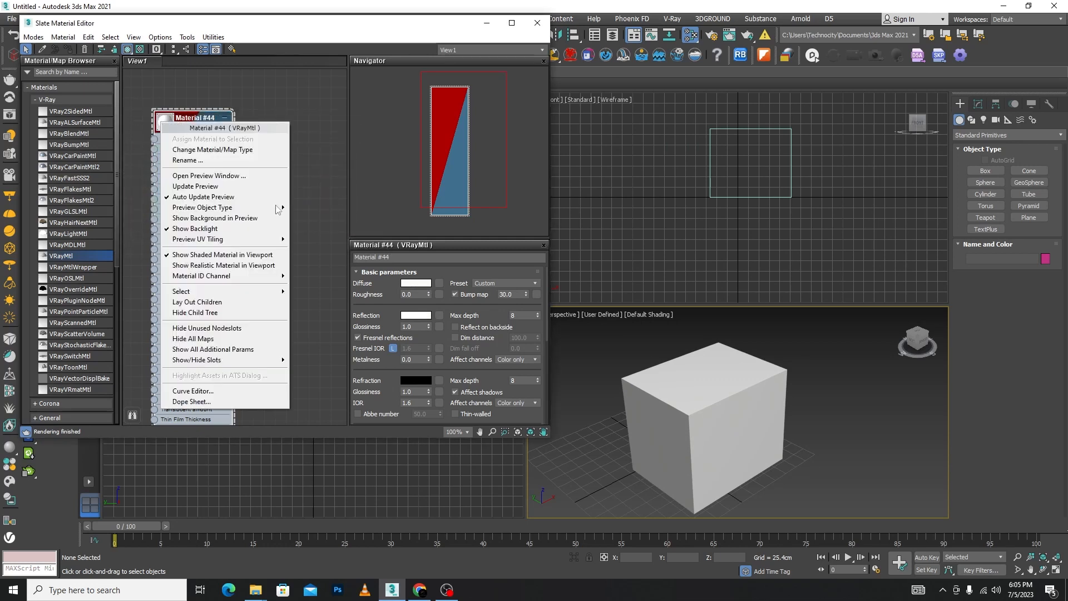
left_click(319, 152)
left_click(163, 121)
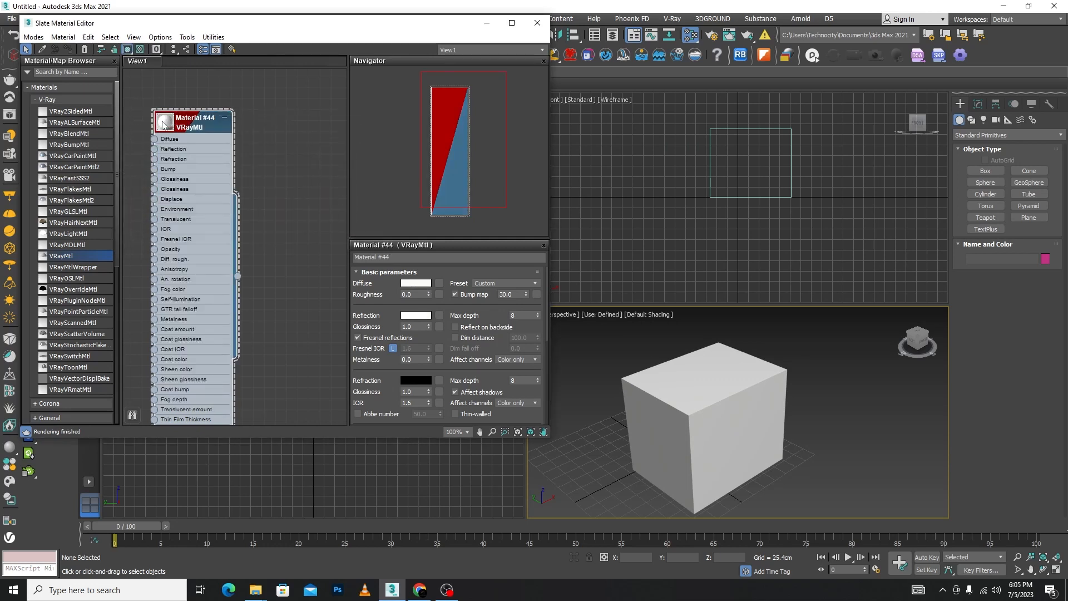
- Set the diffuse colour of Material #44 to a muted brownish red
left_click(422, 283)
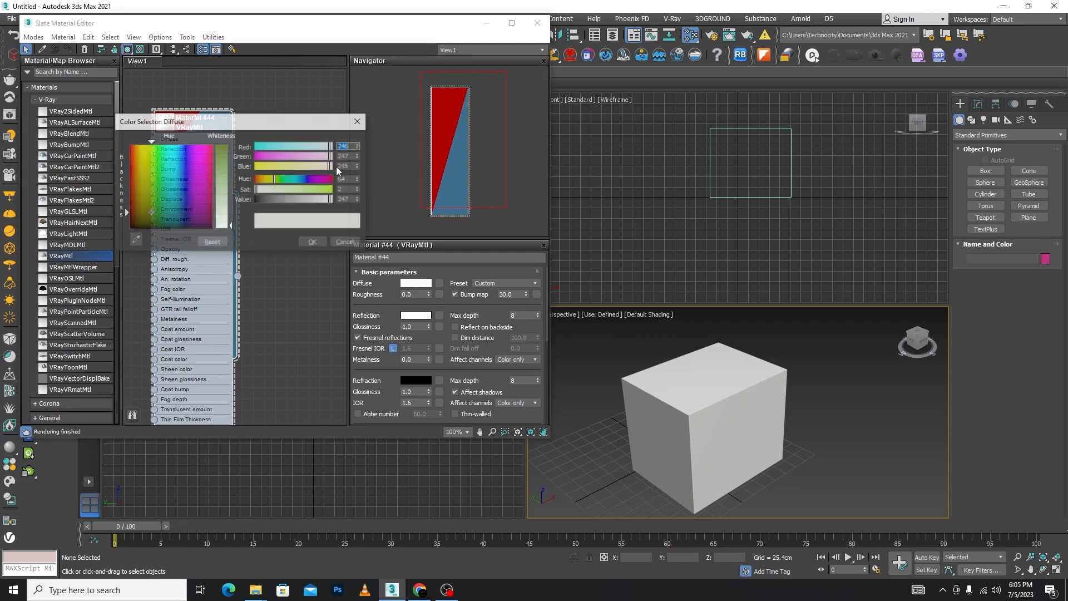
left_click_drag(232, 228, 231, 154)
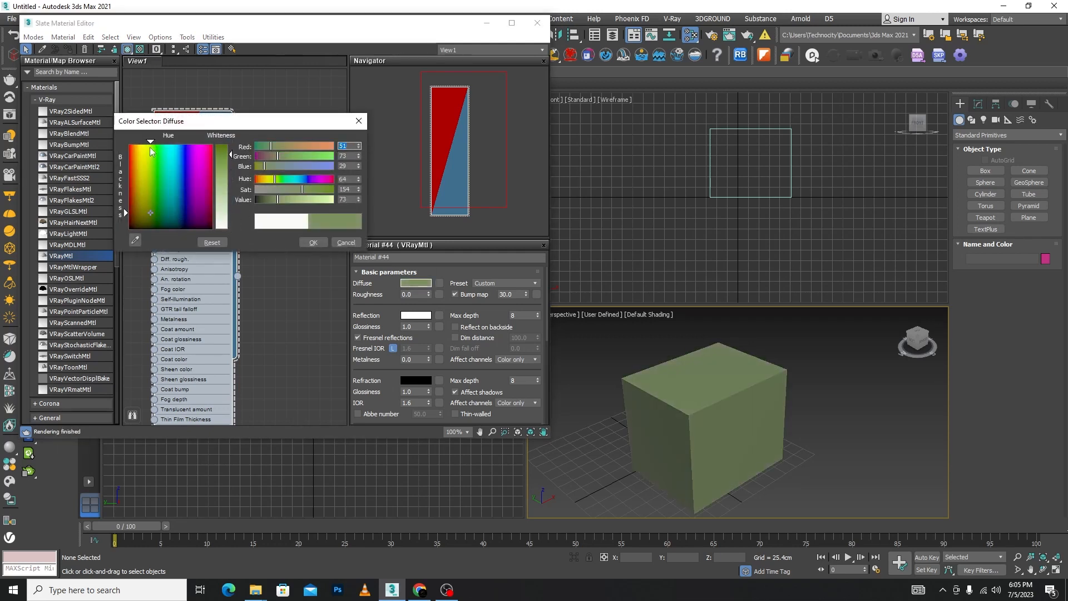
left_click_drag(150, 142, 131, 142)
left_click(314, 243)
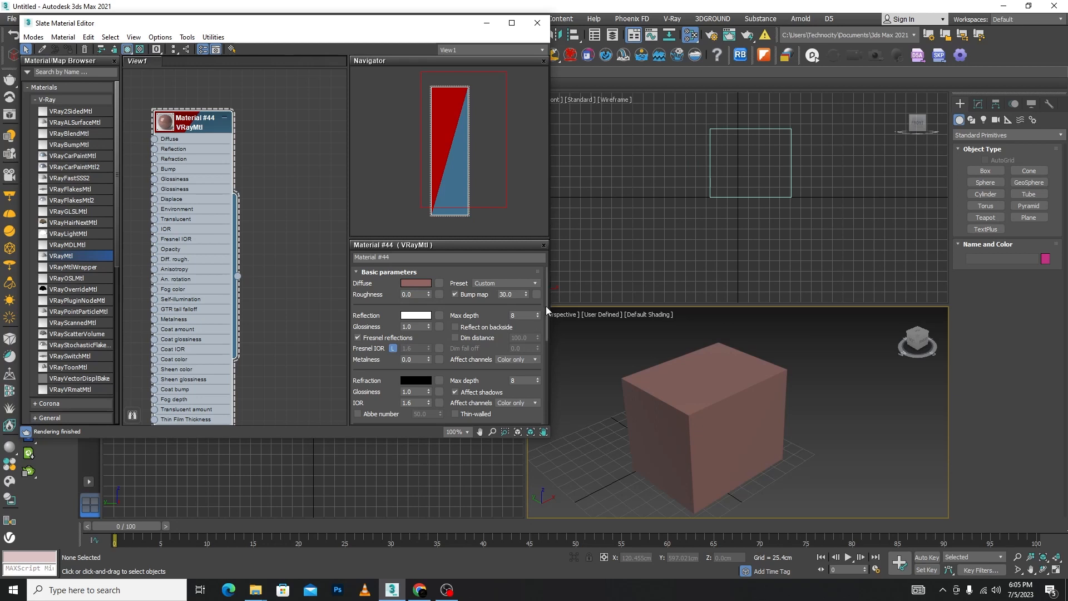
- Look through the remaining parameter rollouts of Material #44, including its Maps rollout
left_click_drag(546, 306, 537, 397)
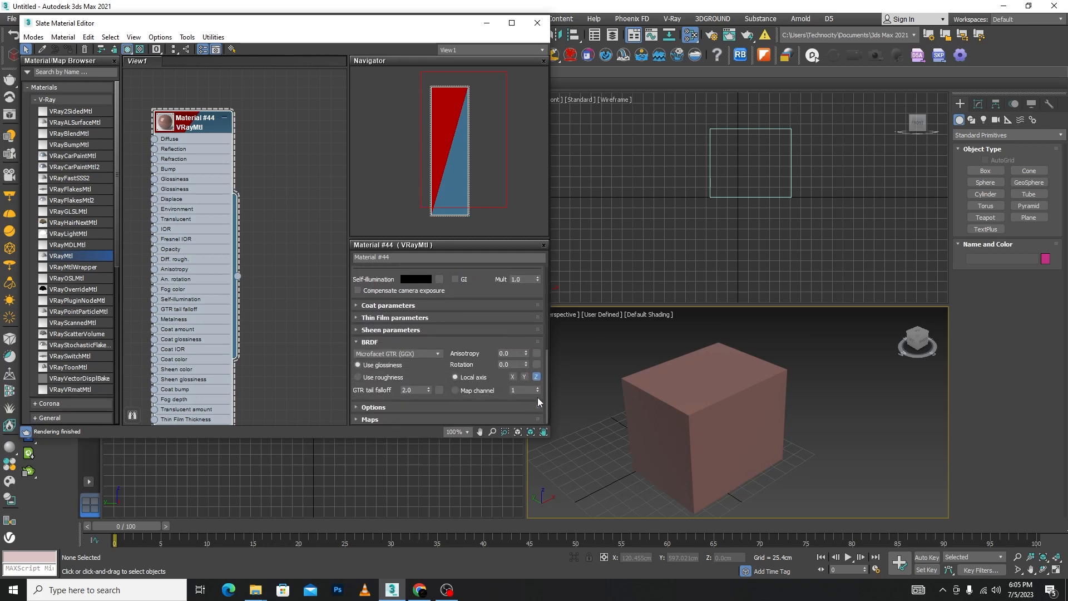
left_click(355, 419)
left_click_drag(547, 379, 542, 269)
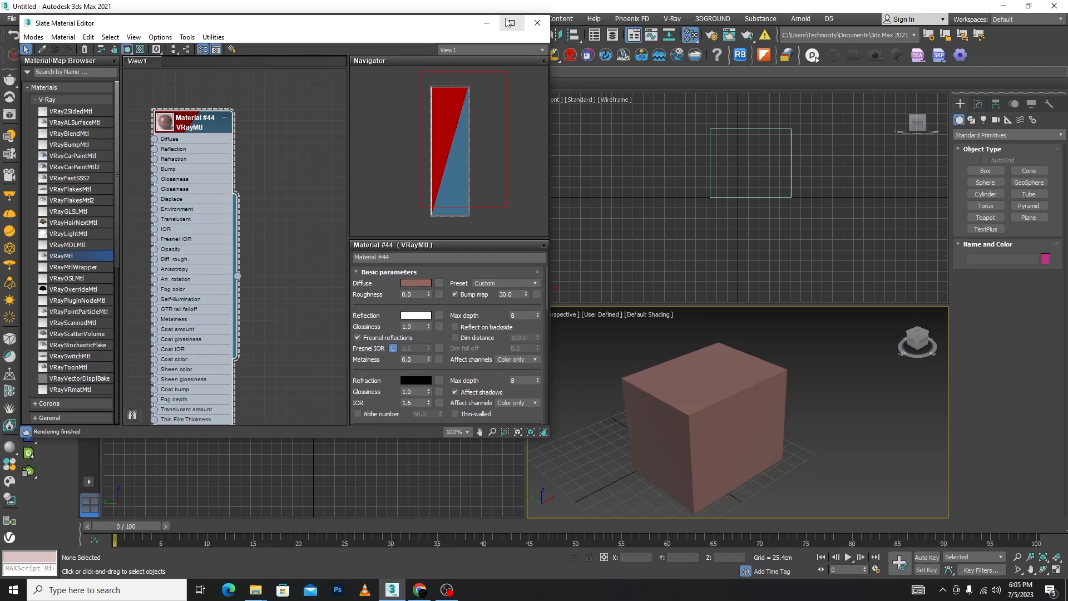
- Maximize the Slate Material Editor window and frame the Material #44 node closely in View1
scroll(288, 166, "down", 5)
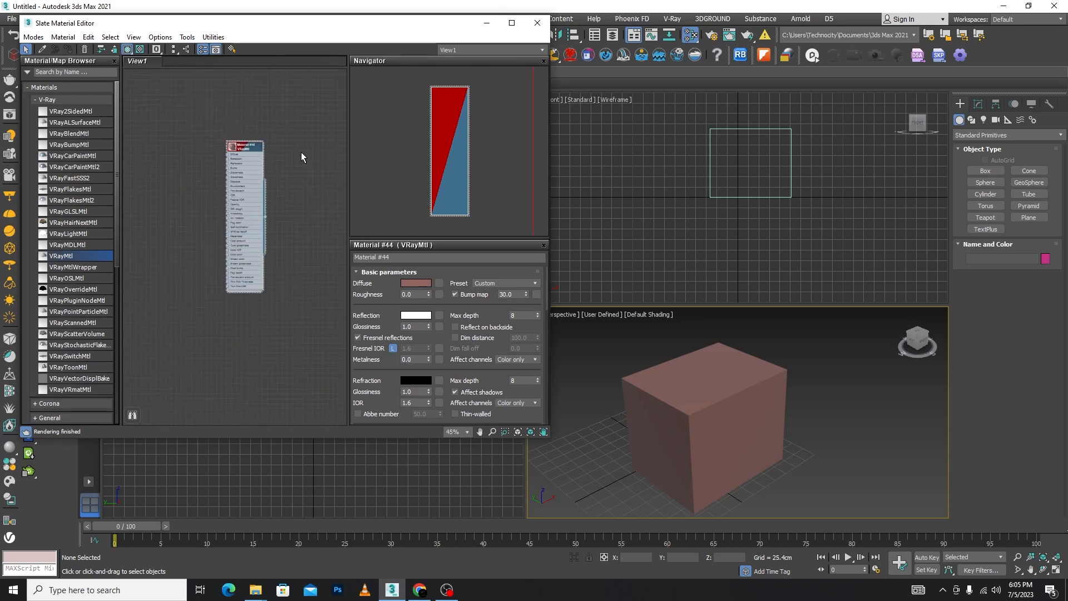
left_click(511, 23)
middle_click_drag(329, 114, 571, 255)
scroll(479, 300, "up", 8)
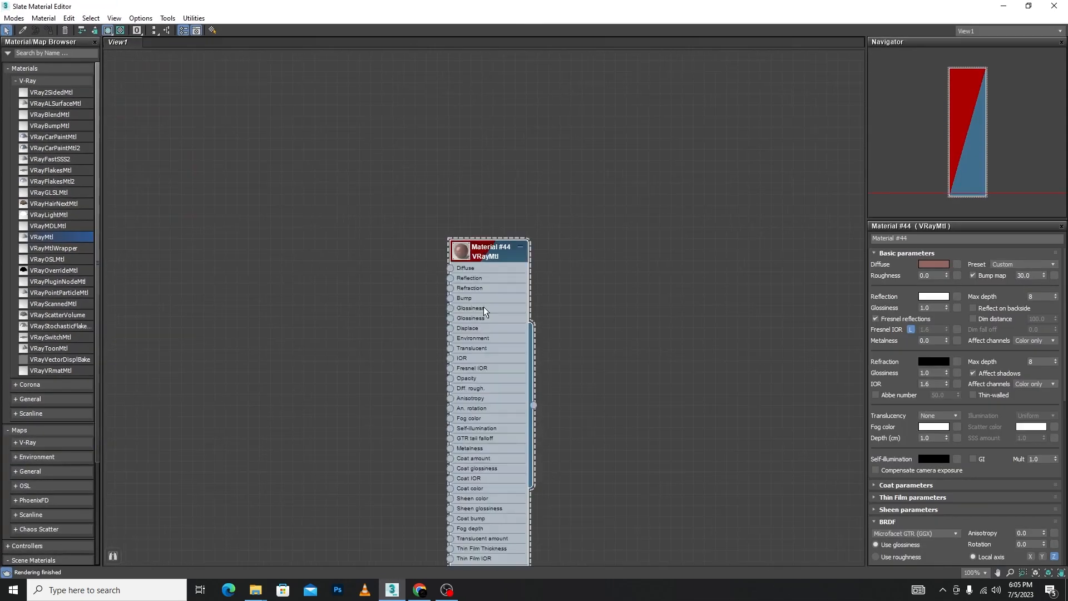
middle_click_drag(497, 222, 455, 77)
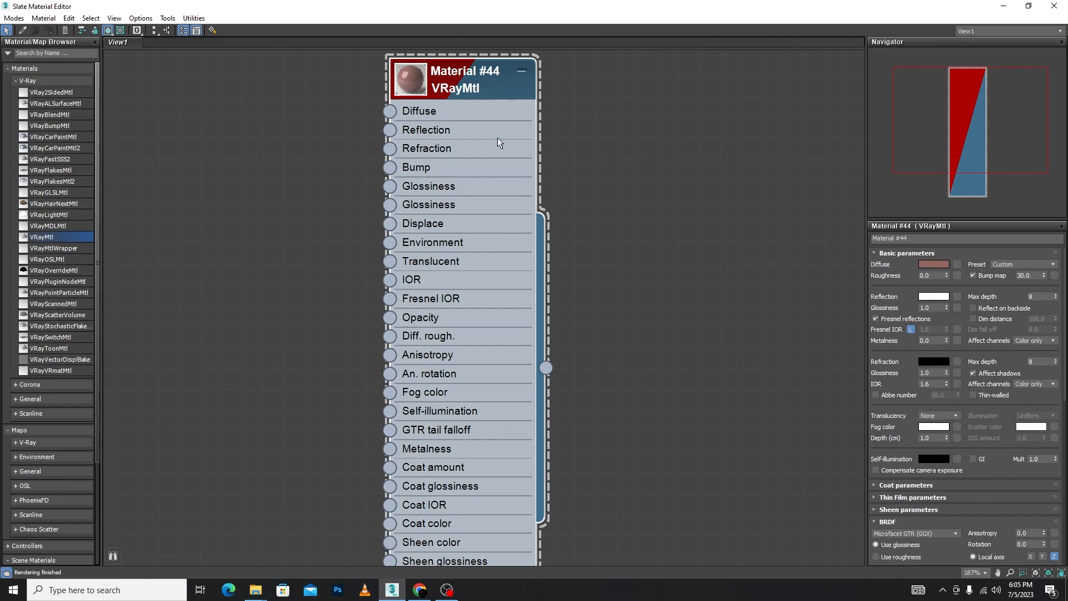
middle_click_drag(469, 88, 573, 130)
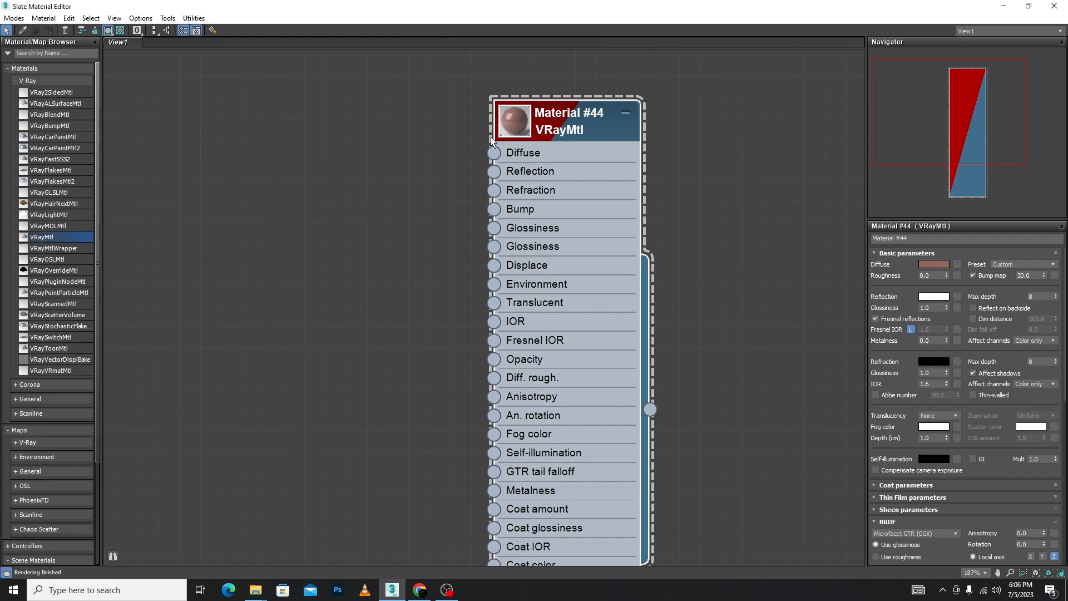
- Change the type of Material #44 from VRayMtl to VRay2SidedMtl, keeping the old material as a sub-material
left_click(720, 191)
right_click(522, 116)
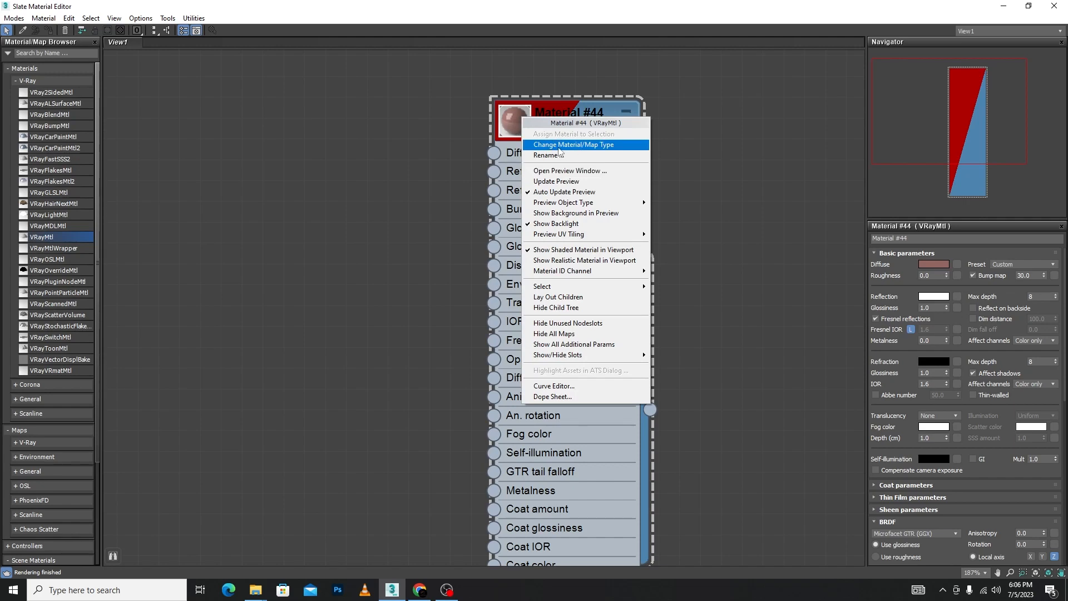
left_click(599, 148)
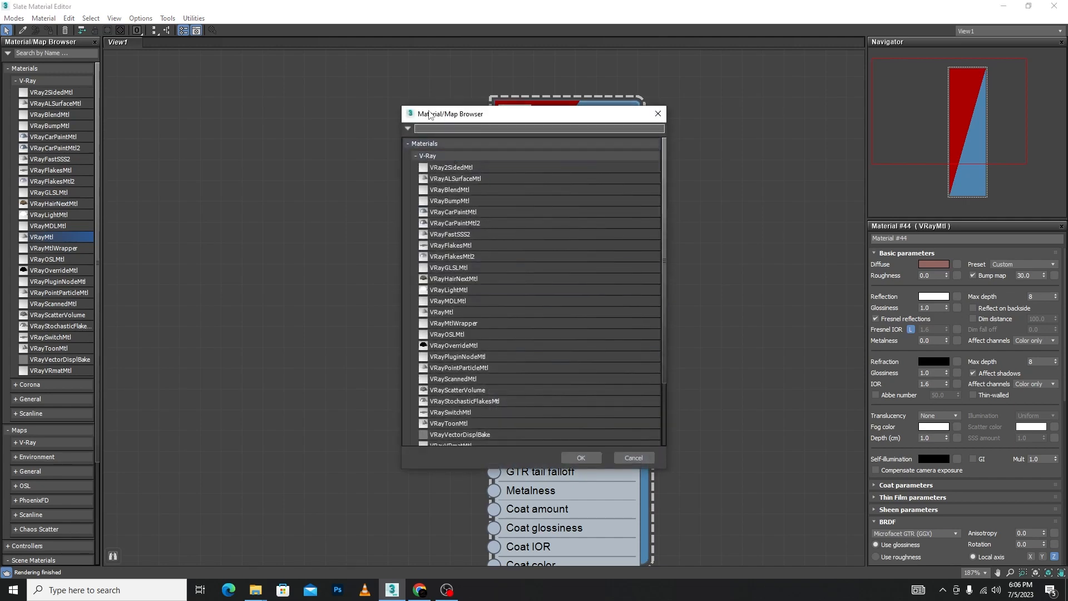
left_click(448, 168)
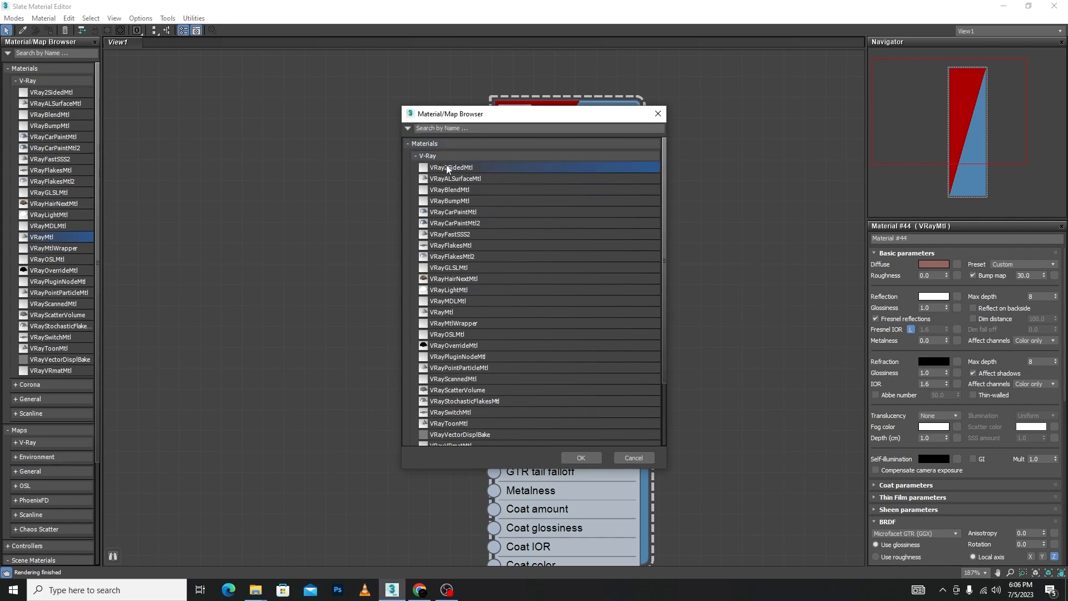
left_click(579, 462)
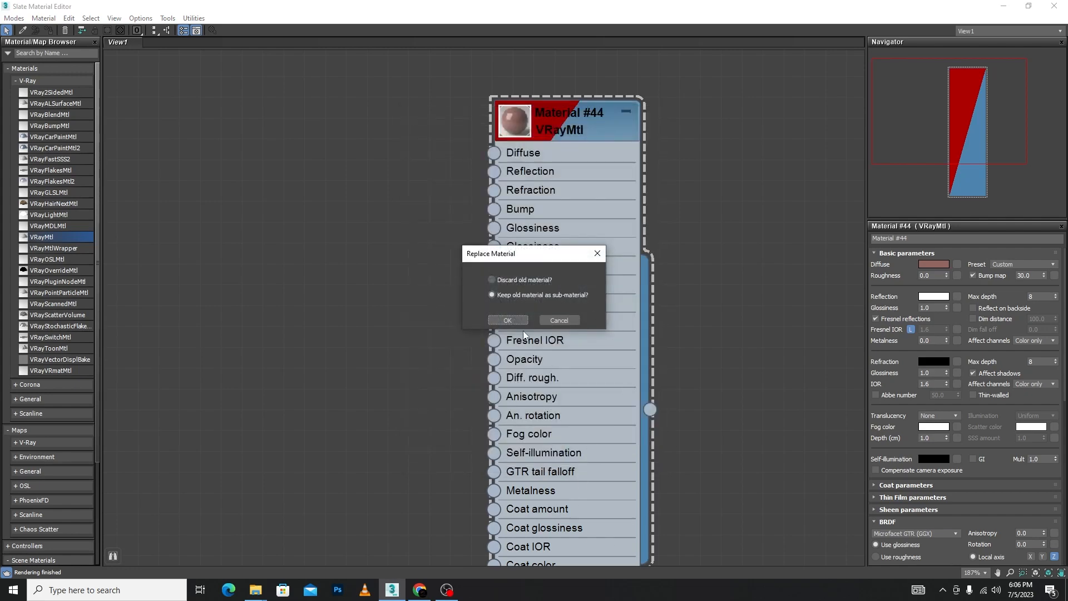
left_click(513, 318)
scroll(557, 277, "down", 2)
scroll(570, 134, "up", 1)
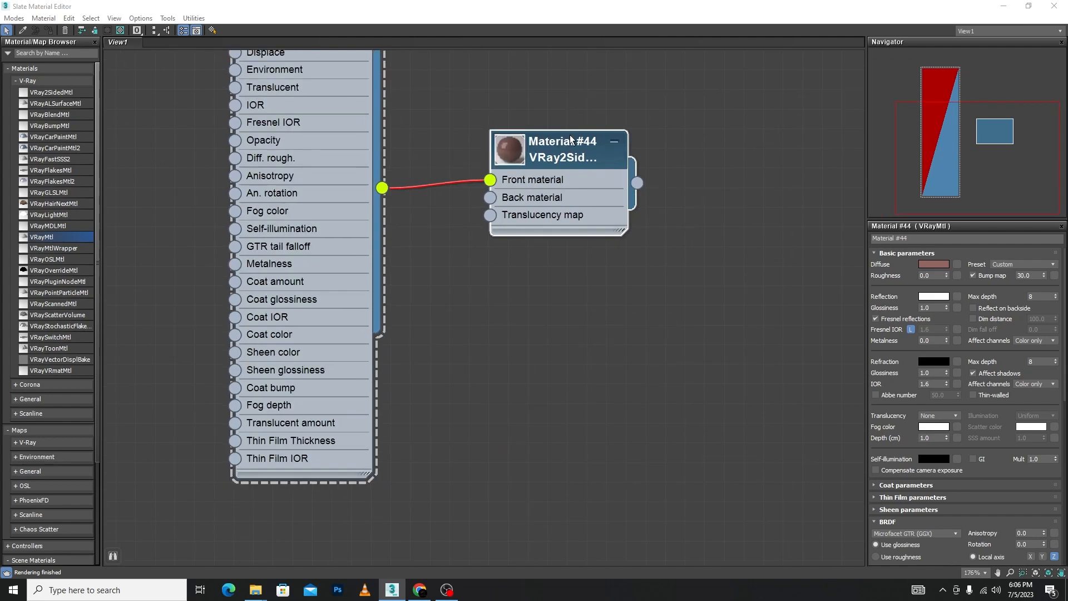
- Delete the VRay2SidedMtl node from View1, leaving the VRayMtl node in place
middle_click_drag(587, 129, 616, 402)
scroll(530, 234, "down", 1)
scroll(529, 234, "down", 1)
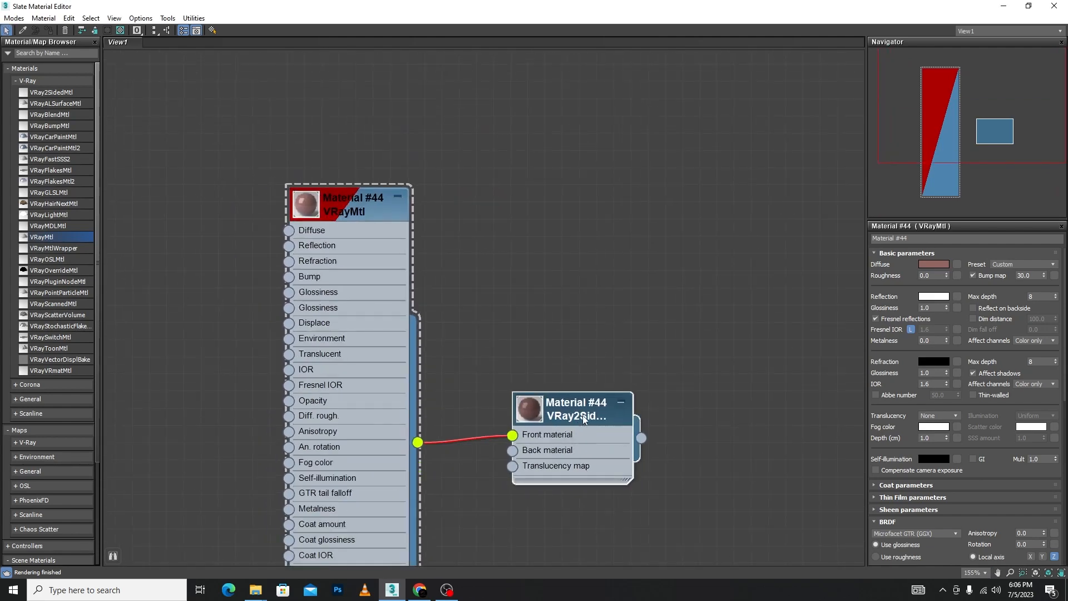
left_click(582, 418)
key("Delete")
middle_click_drag(527, 282, 747, 184)
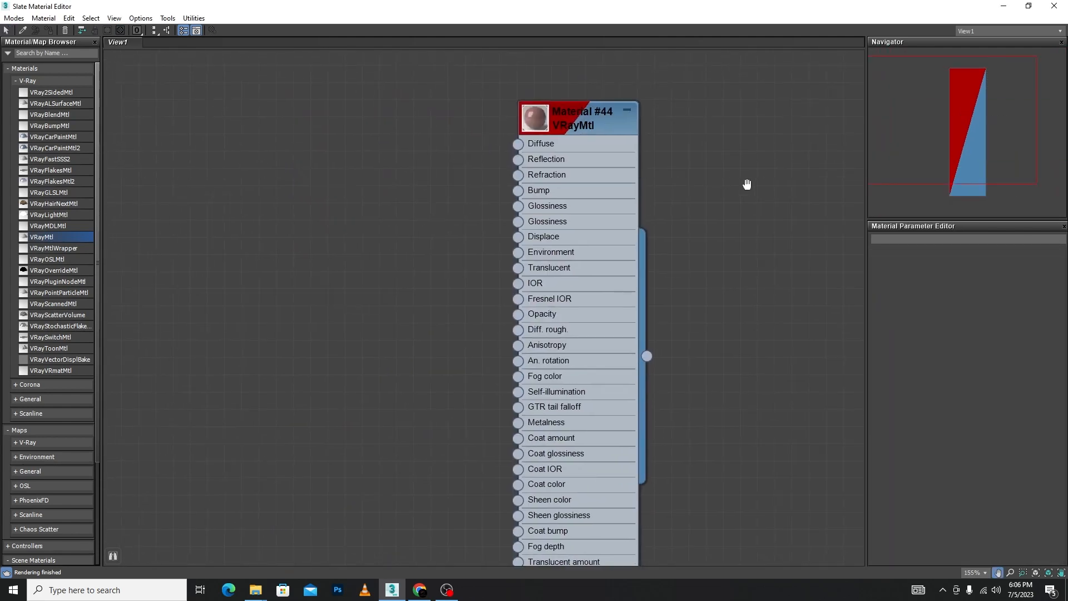
- Rename the VRayMtl node Material #44 to "wood"
right_click(536, 121)
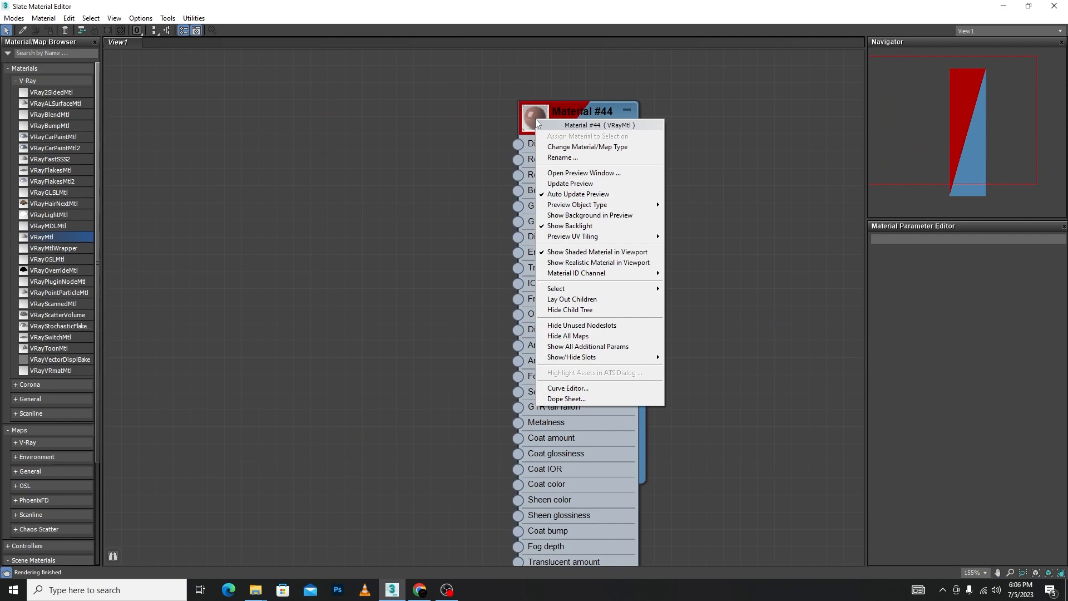
left_click(561, 158)
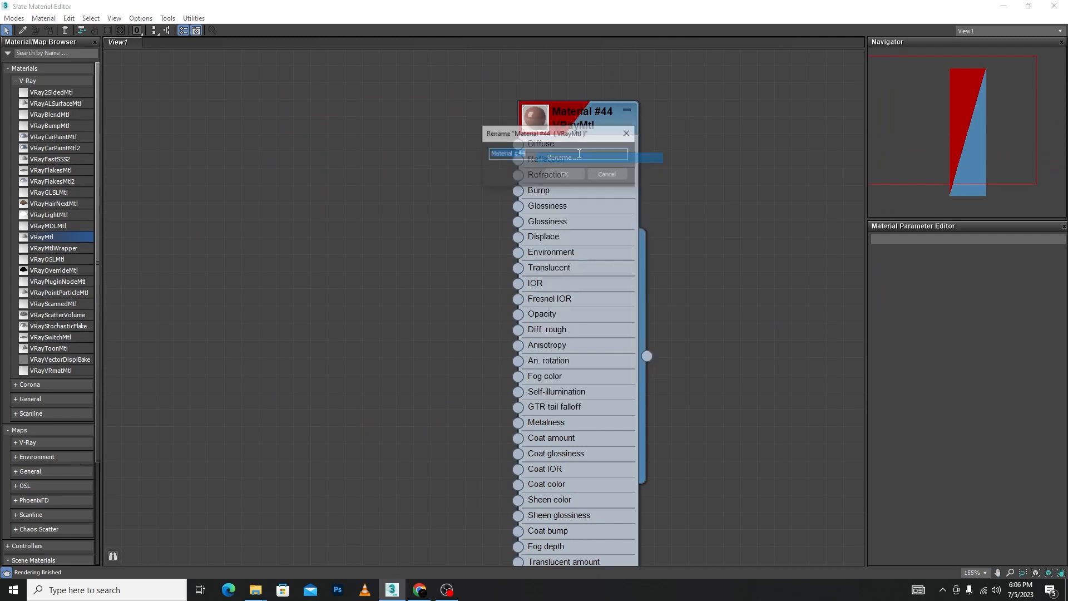
key("BackSpace")
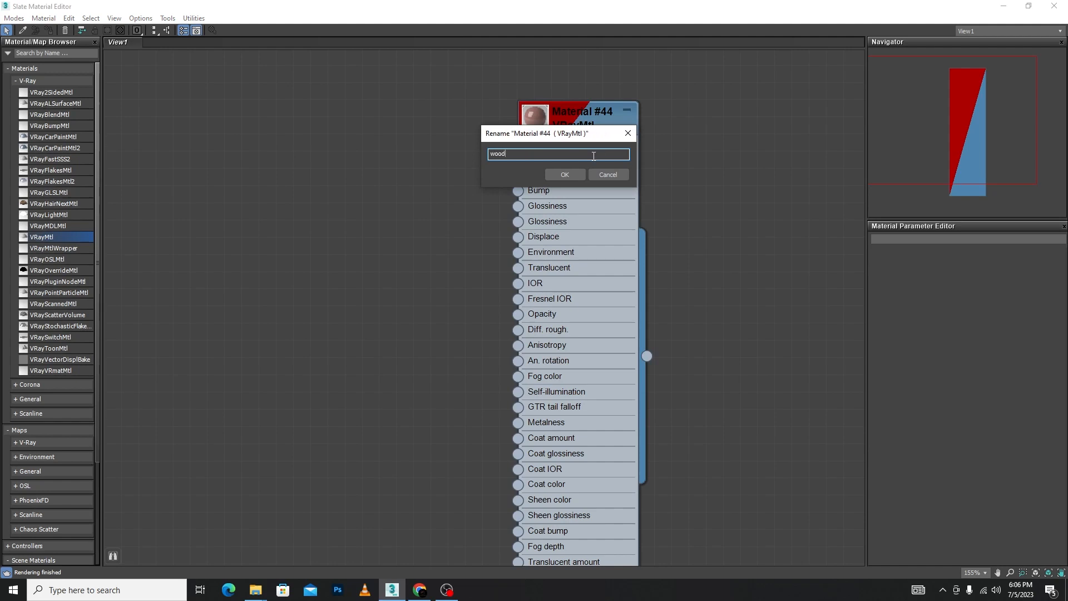
left_click(565, 175)
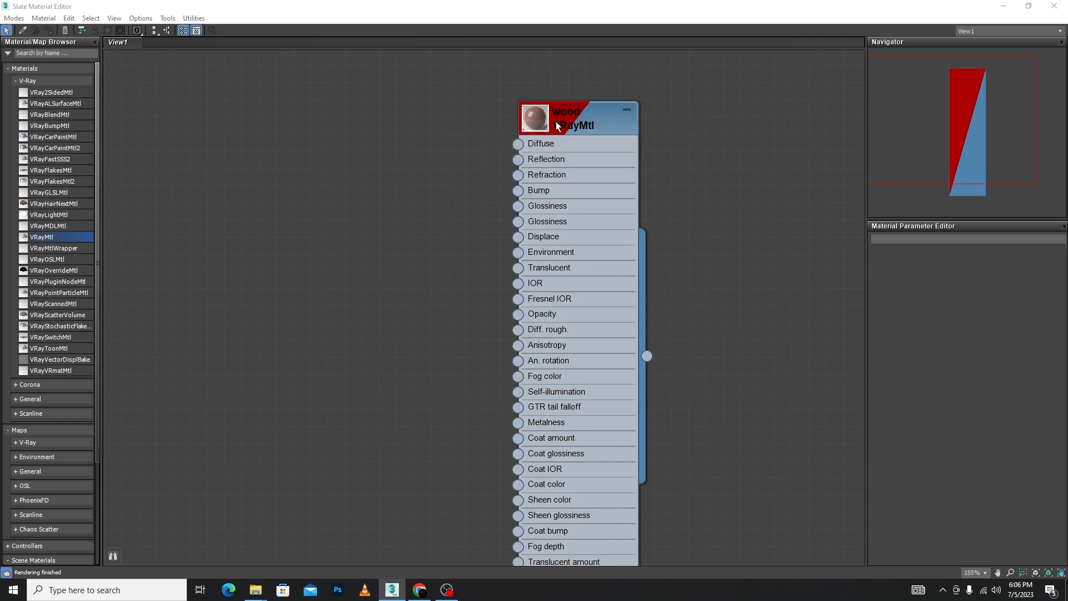
- View the wood material in an enlarged preview window beside its node and close the preview
right_click(557, 126)
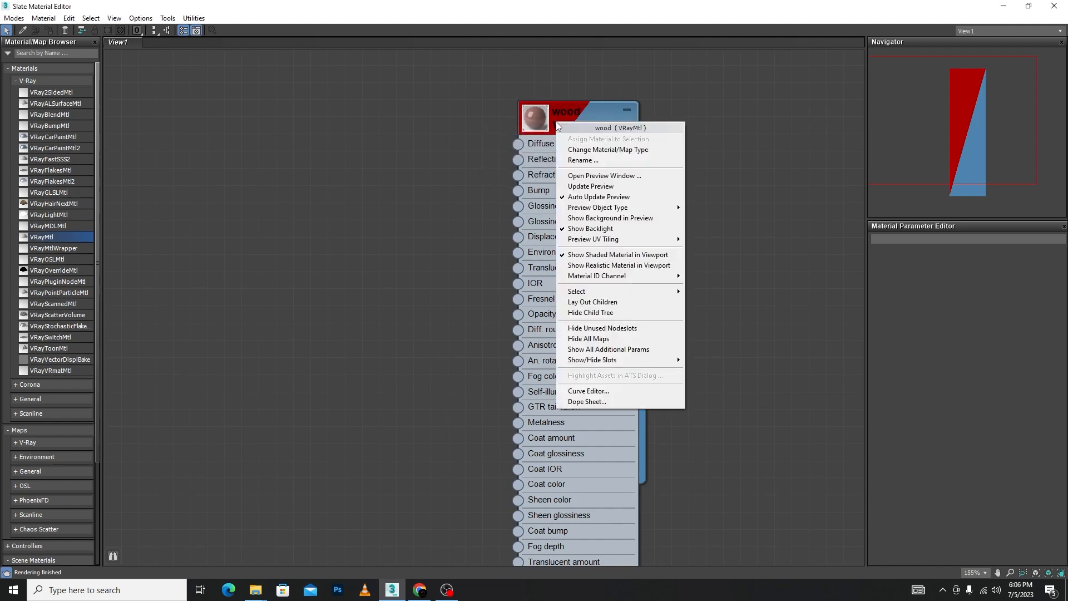
left_click(595, 177)
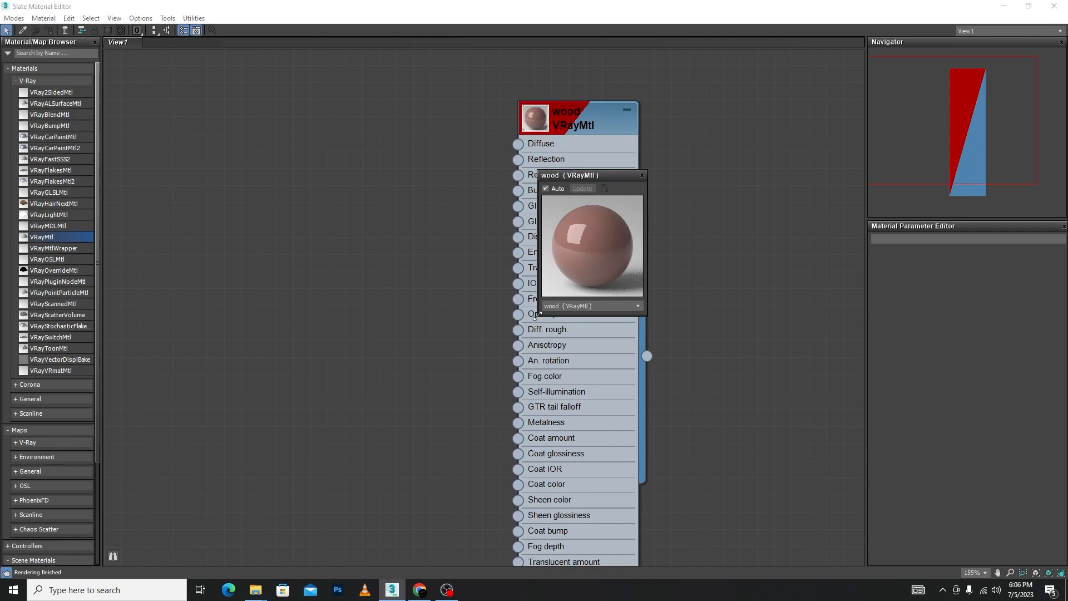
left_click_drag(538, 316, 218, 391)
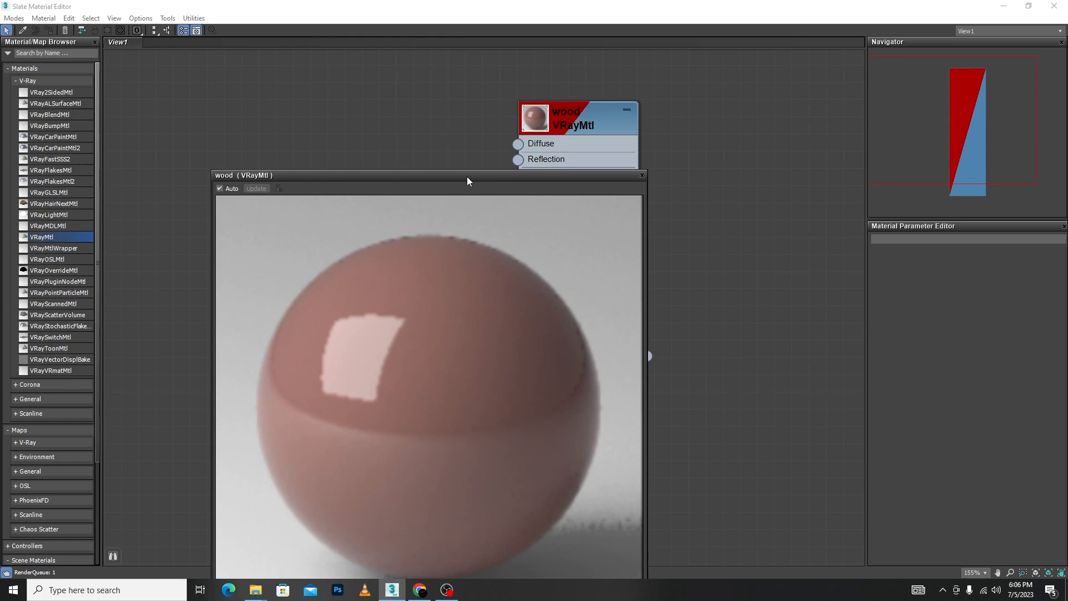
left_click_drag(467, 181, 341, 72)
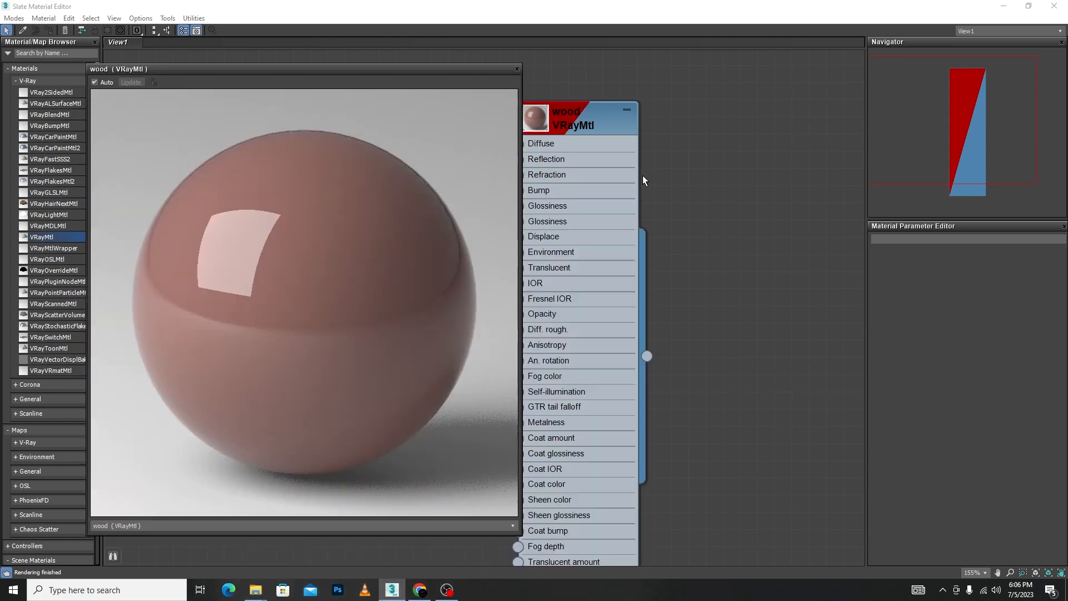
left_click(517, 66)
- Look at the Curve Editor from the wood material, move its time marker to about frame 24, and close it
right_click(538, 118)
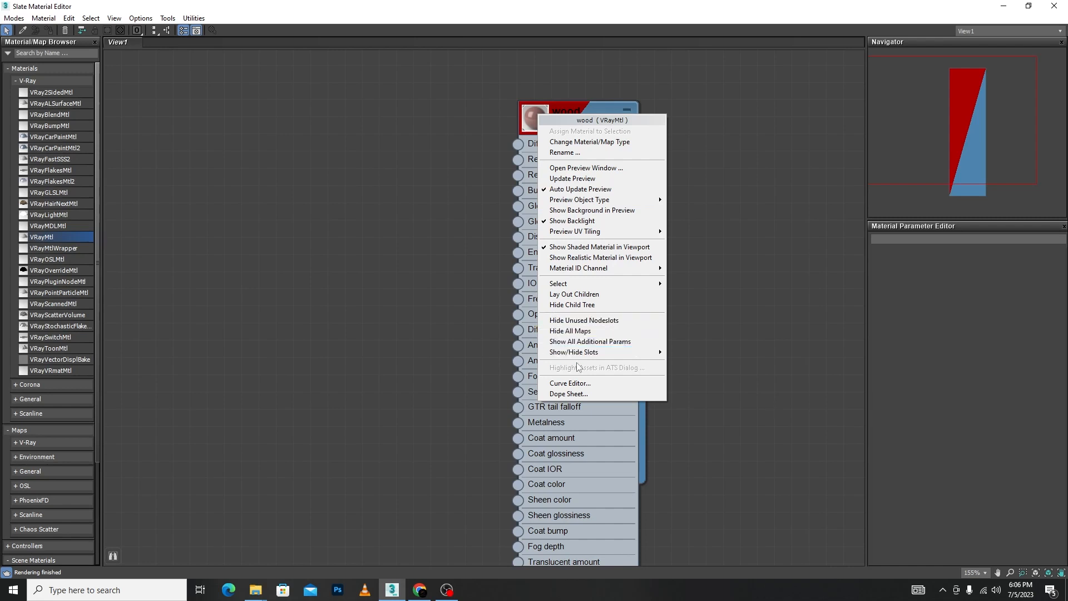
mouse_move(570, 358)
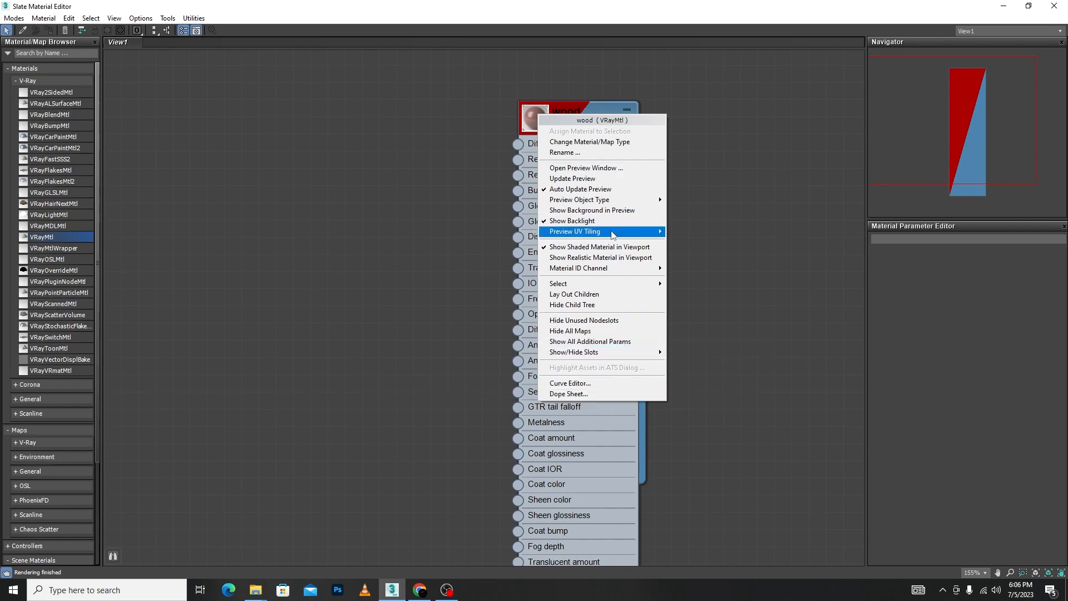
left_click(571, 384)
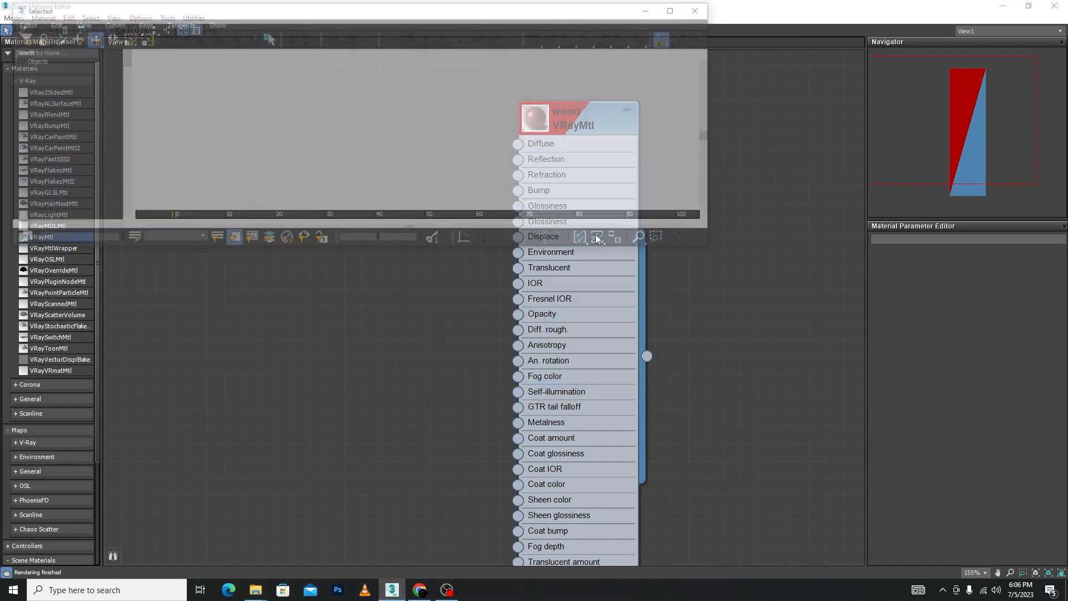
left_click_drag(405, 19, 370, 28)
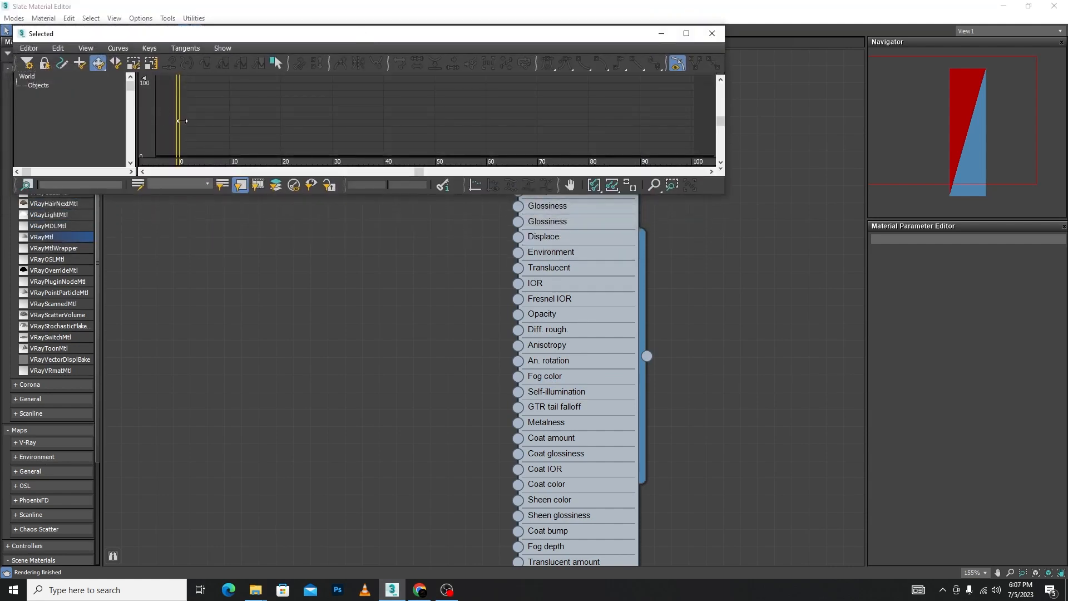
left_click_drag(182, 120, 306, 131)
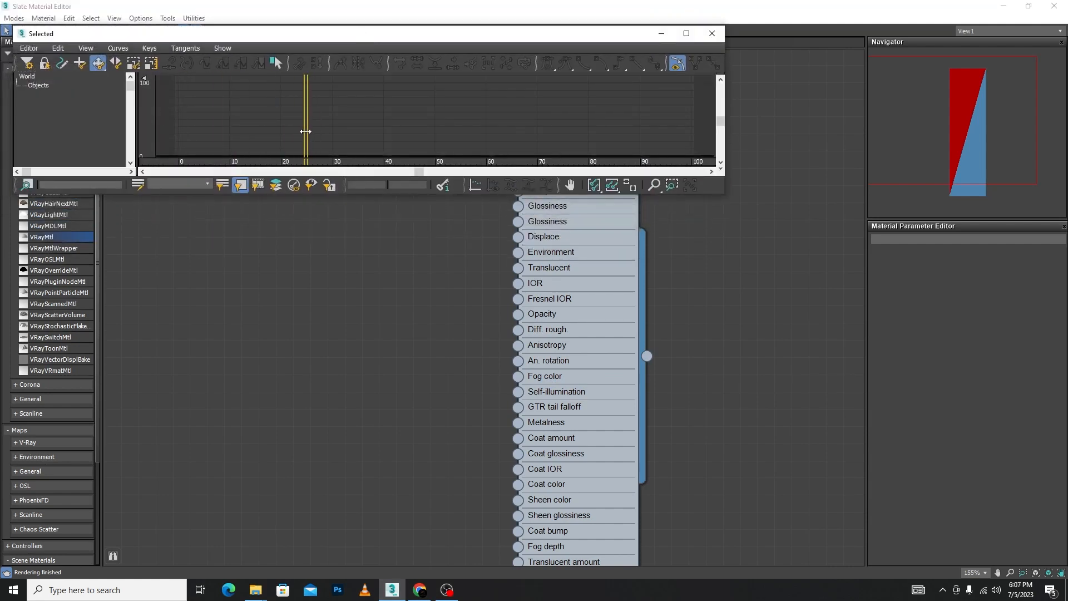
left_click(712, 36)
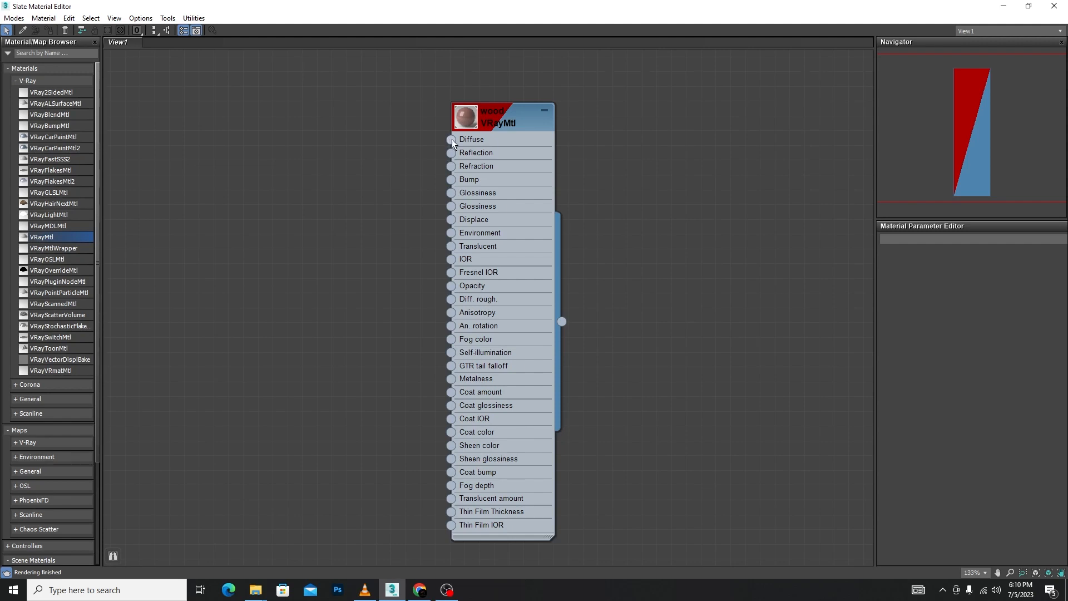
- Connect a new VRayBitmap to the wood material's Diffuse input and load the image 99_xiadele_628361-files-62.jpg into it
left_click_drag(452, 140, 330, 123)
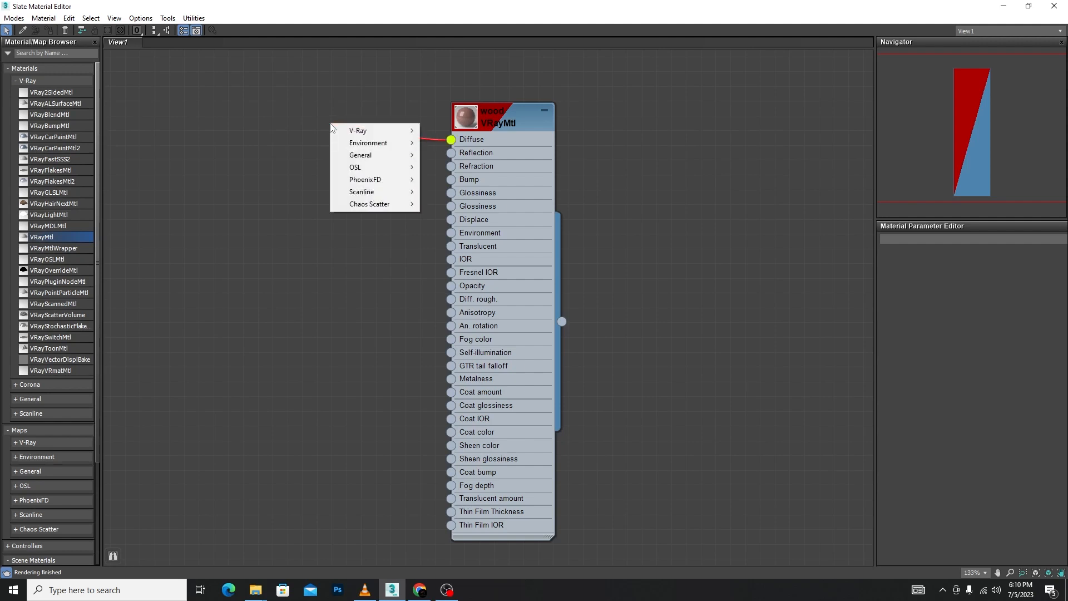
mouse_move(364, 131)
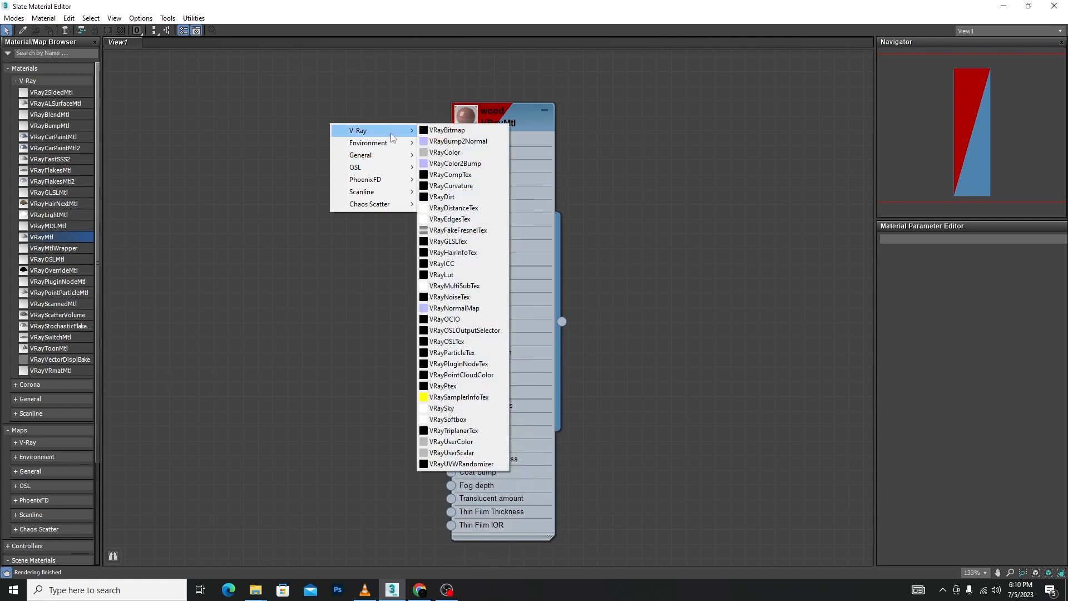
left_click(439, 131)
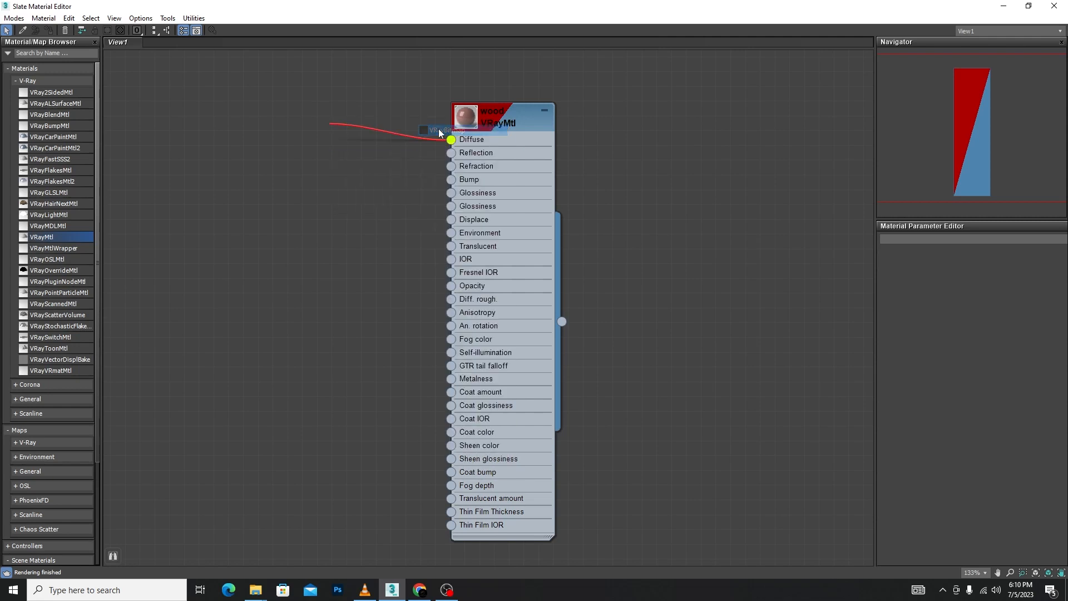
left_click_drag(352, 130, 309, 174)
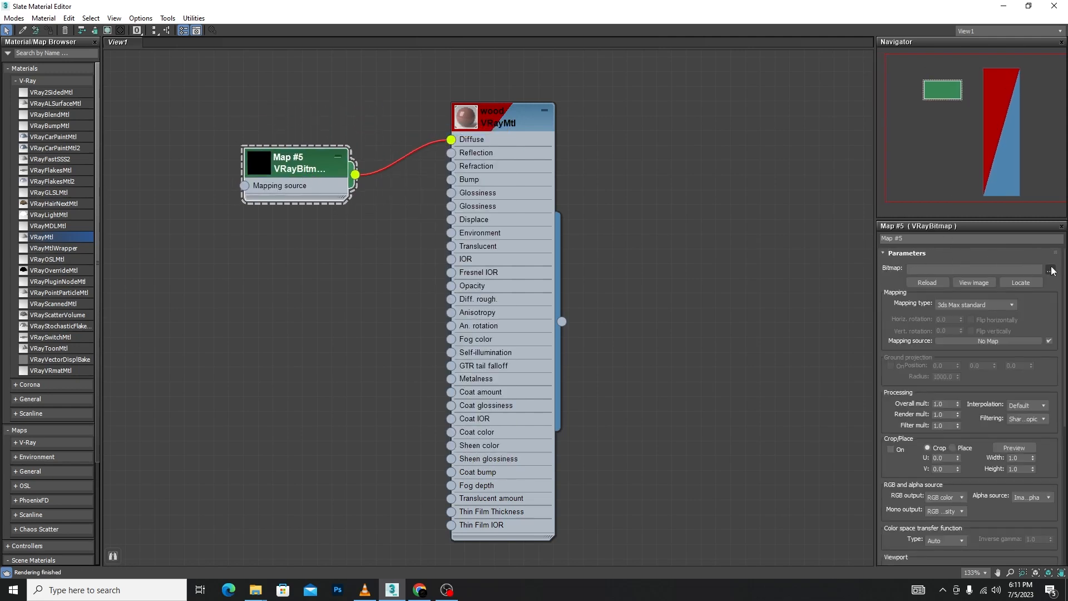
left_click(1050, 270)
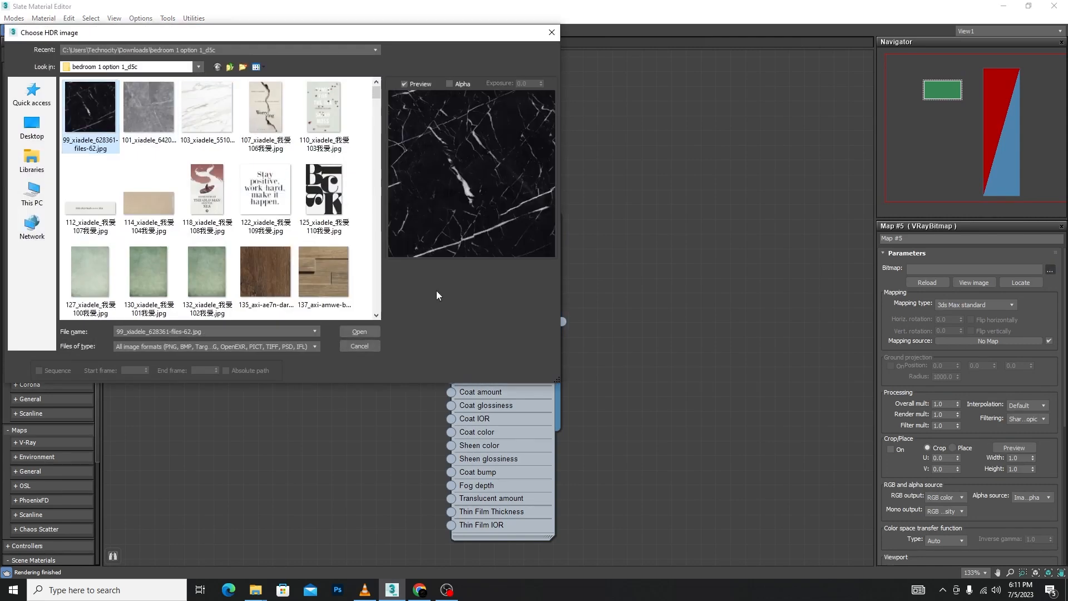
left_click(360, 332)
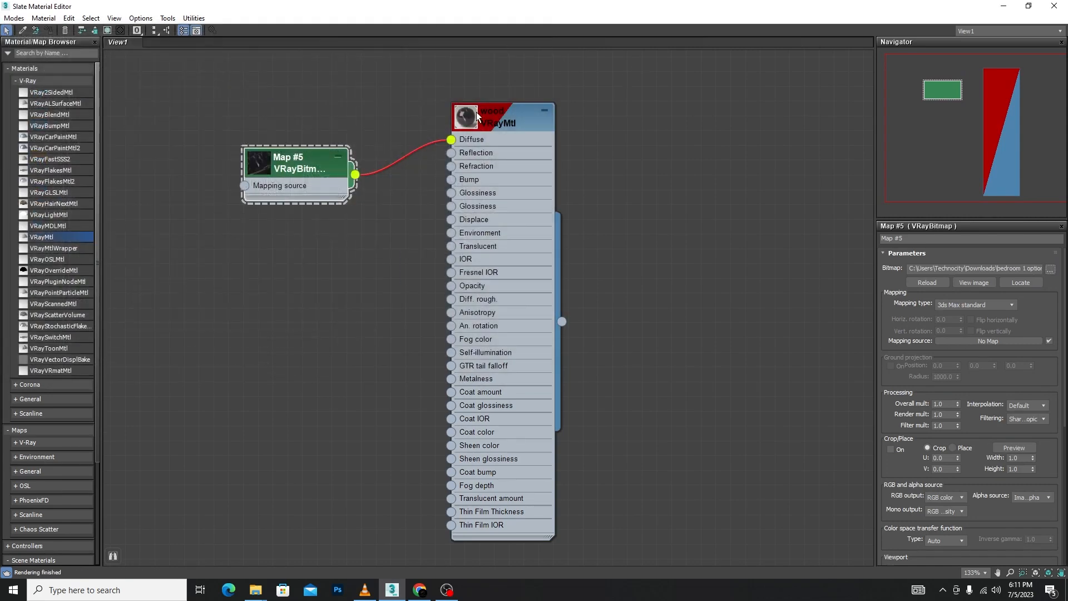
- Reposition the VRayBitmap node beside the wood material and delete it
scroll(477, 114, "down", 1)
middle_click_drag(369, 86, 420, 120)
left_click_drag(379, 199, 391, 176)
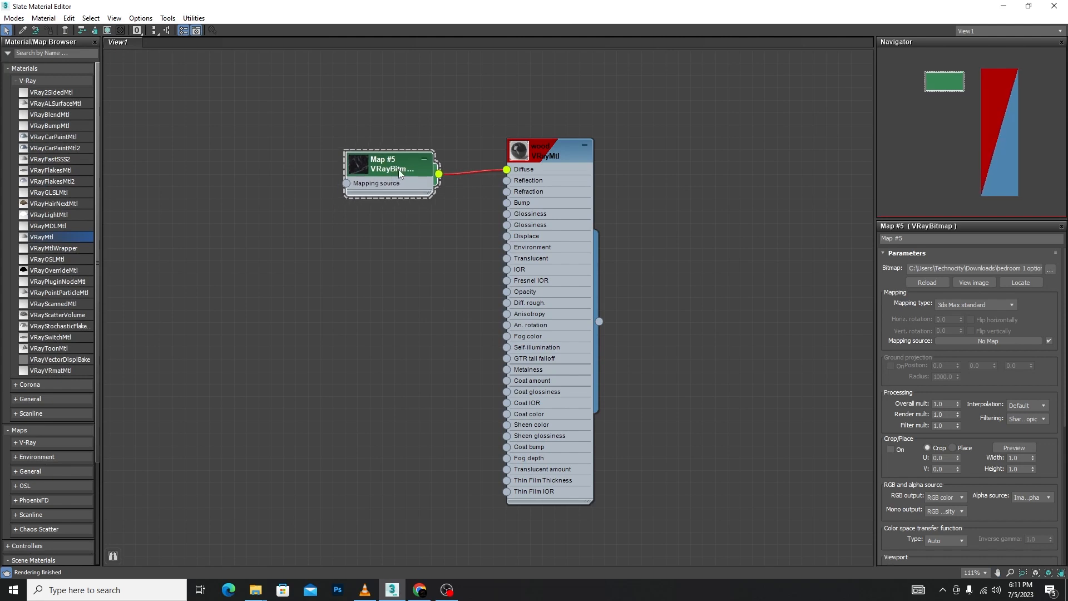
key("Delete")
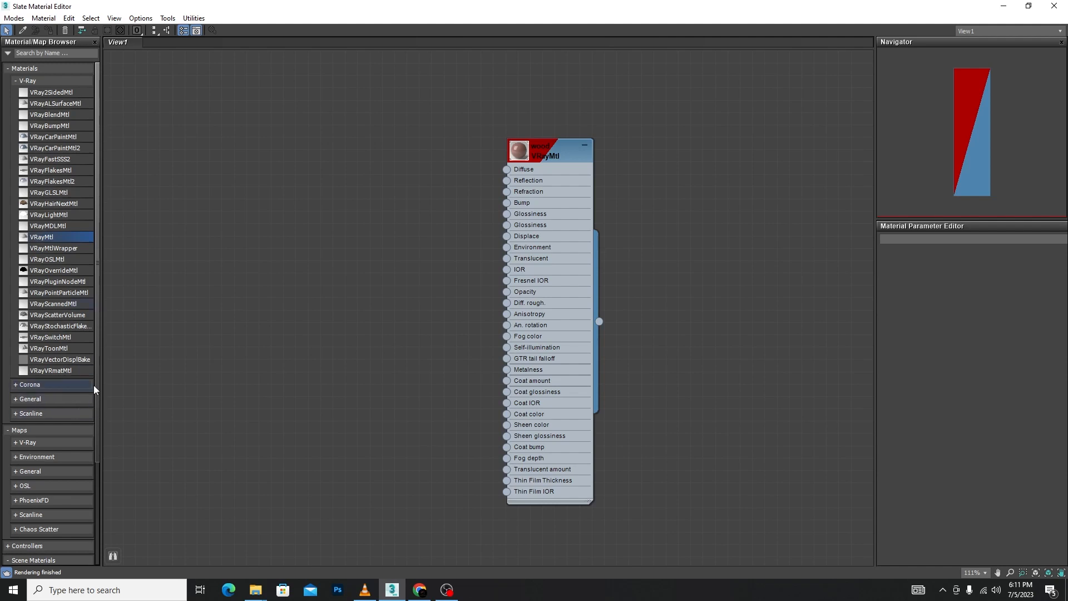
- Wire a VRayBitmap from the browser's V-Ray maps to the wood material's Diffuse input, and remove that map node again
left_click_drag(97, 386, 92, 463)
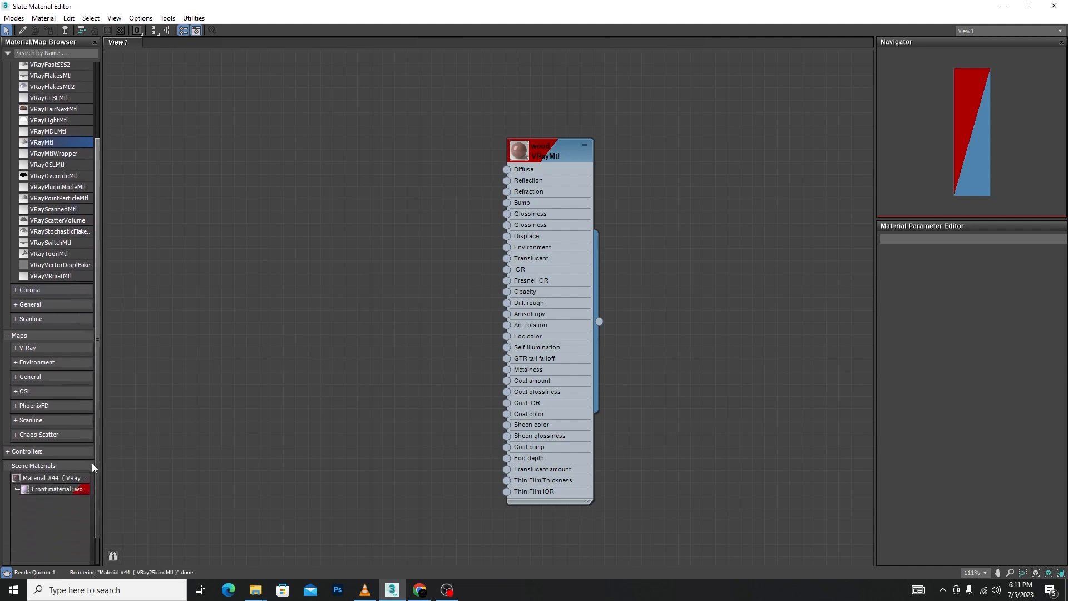
left_click(17, 349)
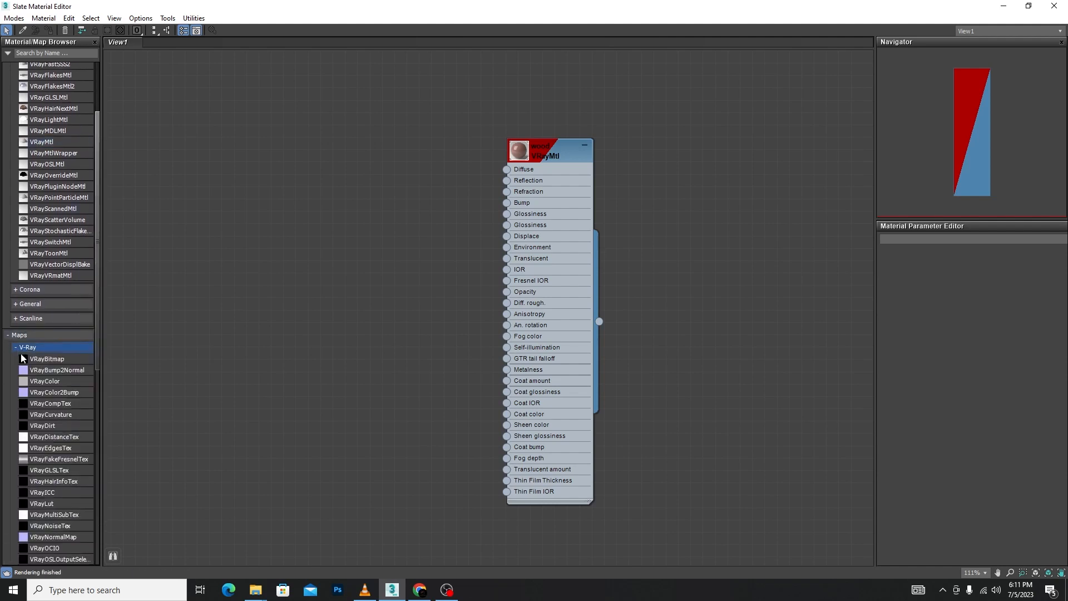
left_click_drag(40, 360, 362, 203)
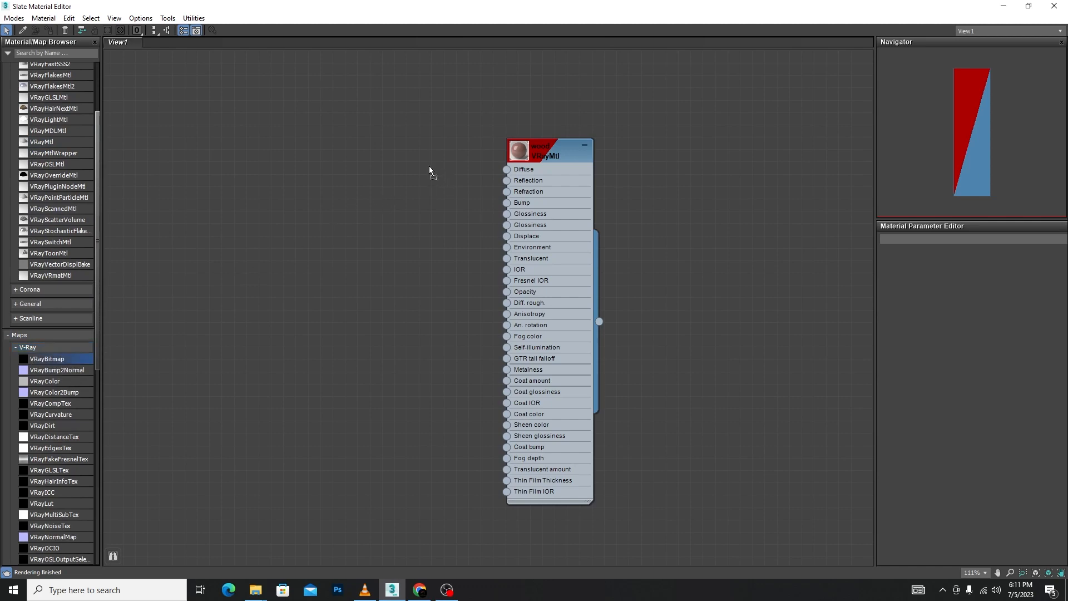
left_click_drag(429, 166, 507, 170)
scroll(473, 162, "up", 4)
key("Delete")
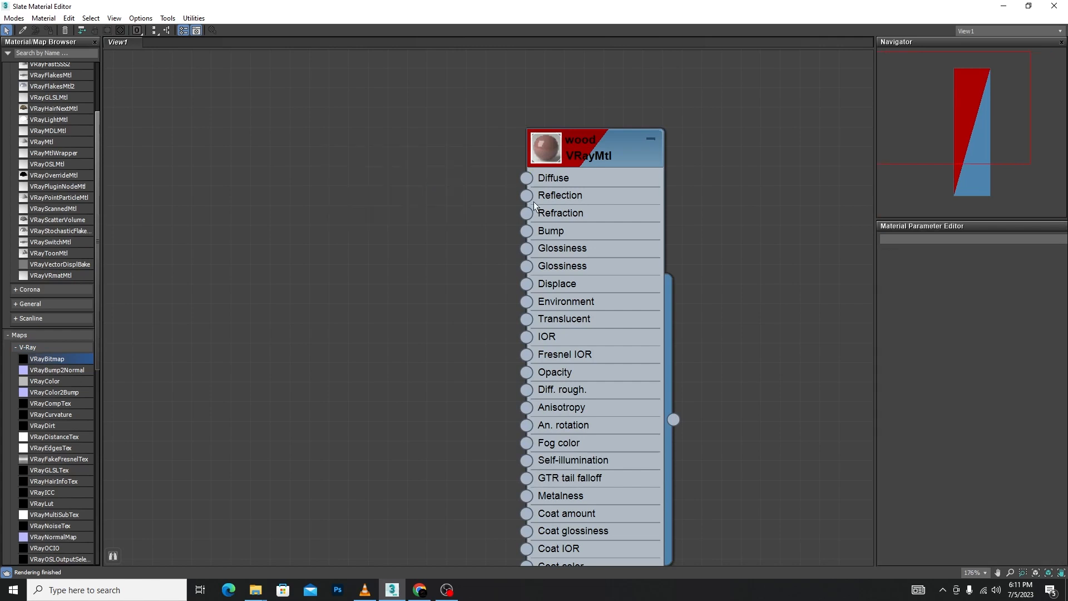
- Create a VRayBitmap node directly from the wood material's Diffuse input
left_click_drag(527, 178, 399, 196)
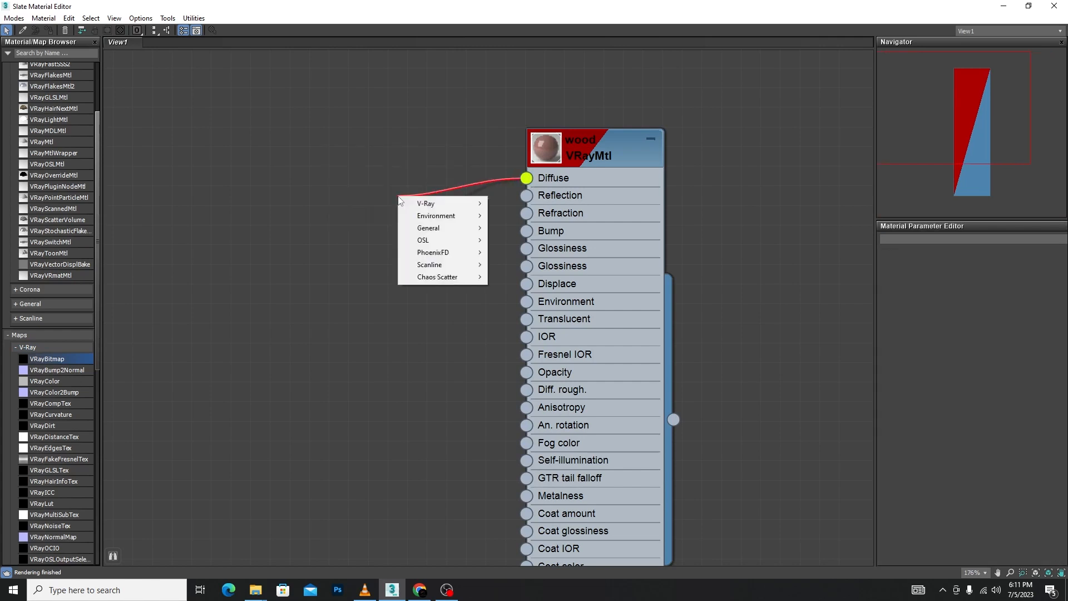
mouse_move(437, 210)
left_click(499, 204)
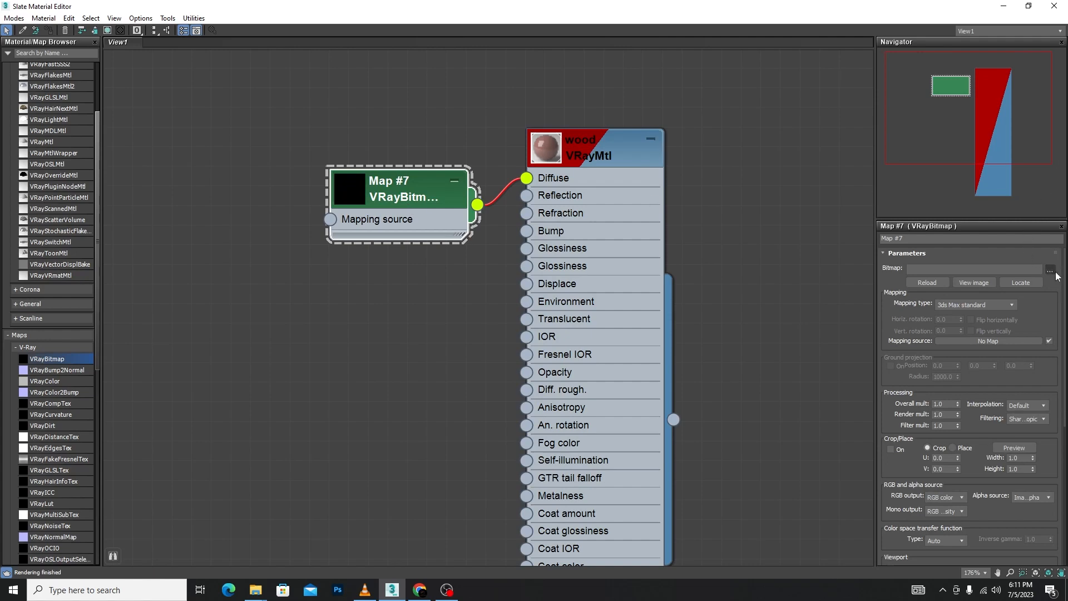
- Load the image 99_xiadele_628361-files-62.jpg into the VRayBitmap node and move the node farther from the wood material
left_click(1050, 271)
left_click(92, 114)
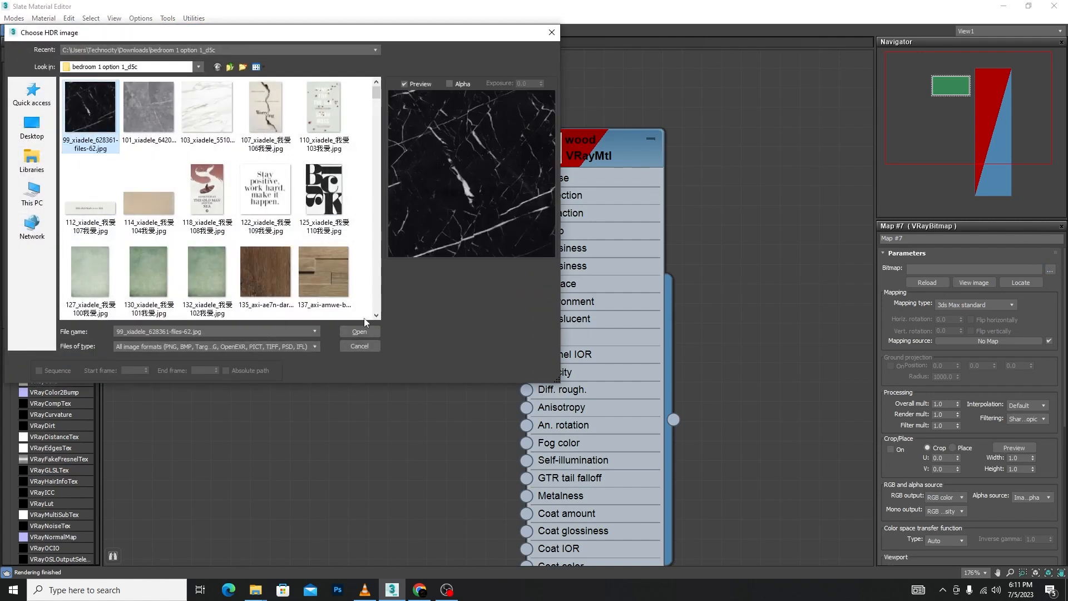
left_click(359, 332)
scroll(405, 184, "up", 2)
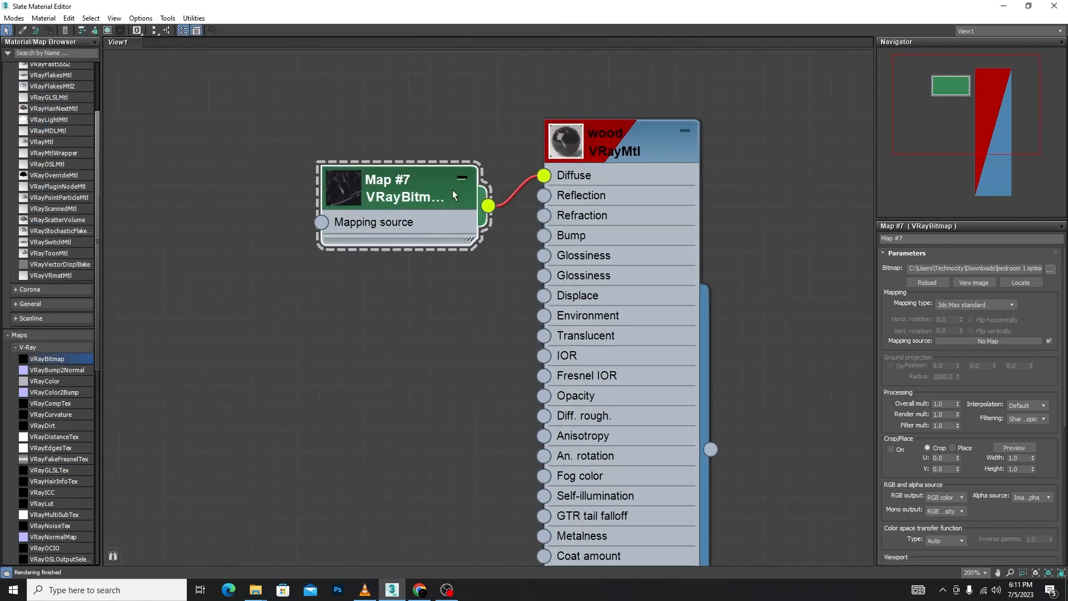
left_click_drag(453, 190, 327, 105)
- Connect the VRayBitmap's output to the wood material's Bump input as well
left_click(633, 141)
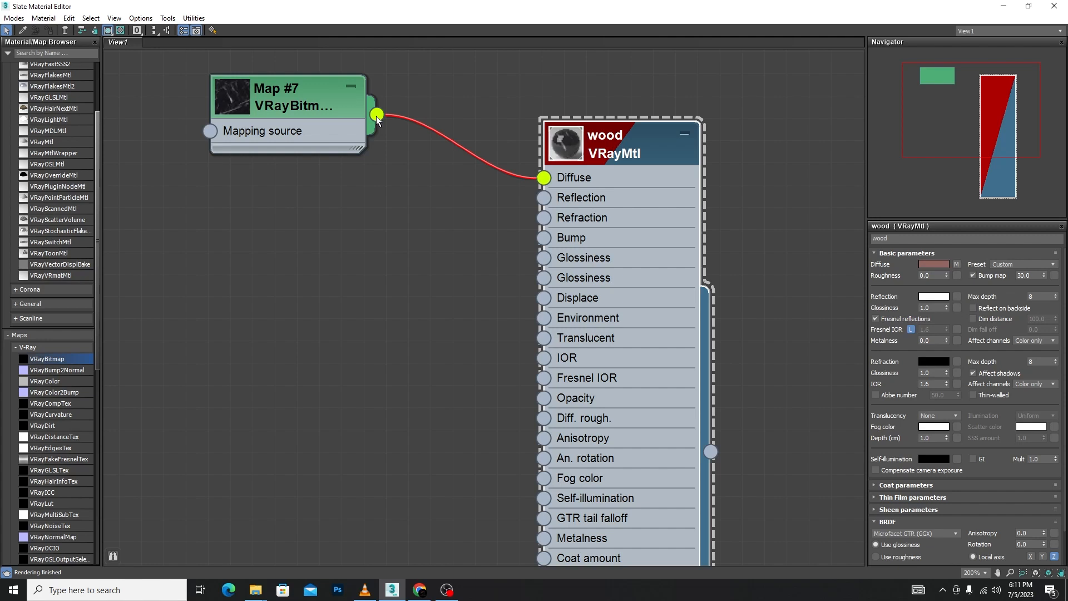
left_click_drag(376, 115, 545, 238)
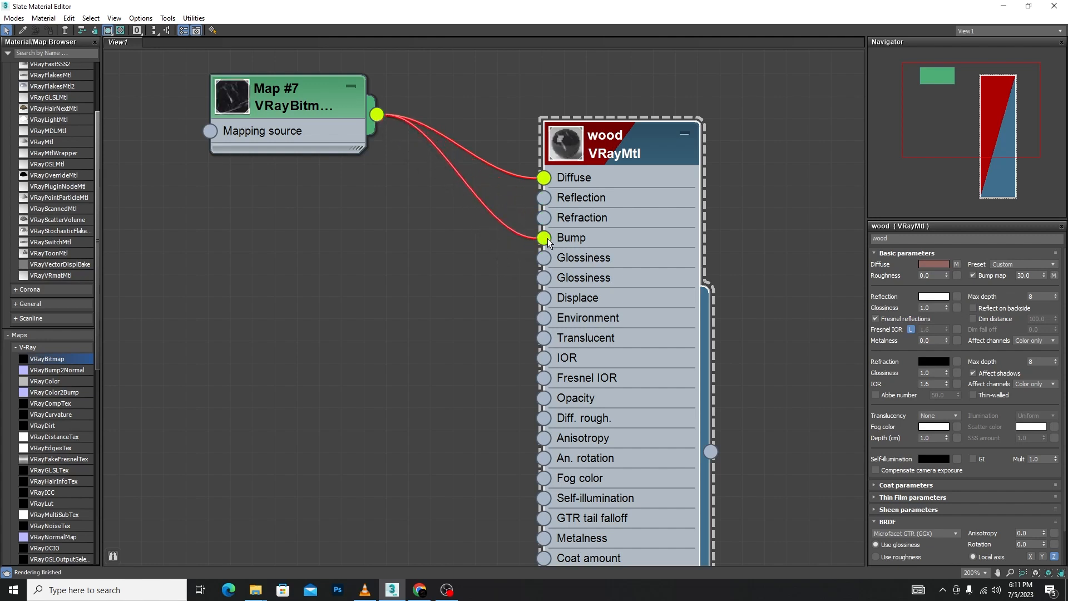
right_click(560, 144)
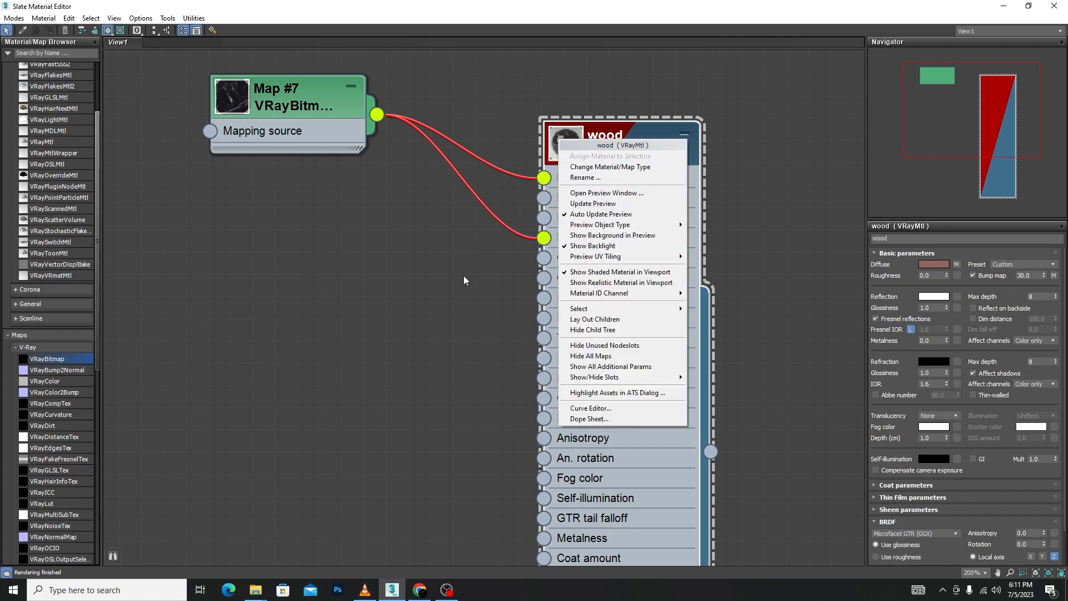
left_click(499, 259)
scroll(446, 128, "down", 3)
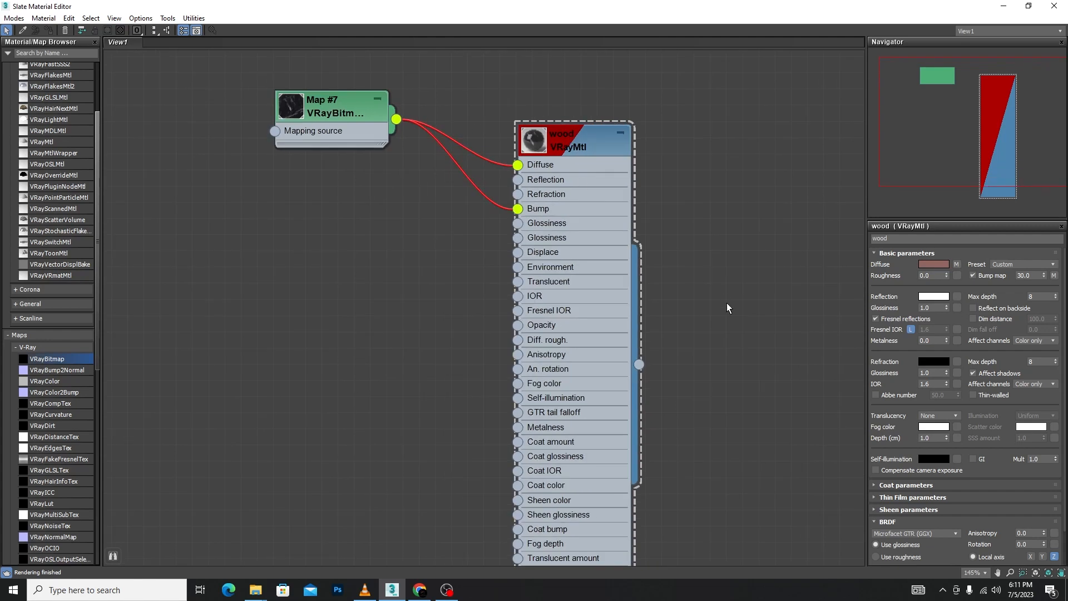
middle_click_drag(727, 308, 685, 265)
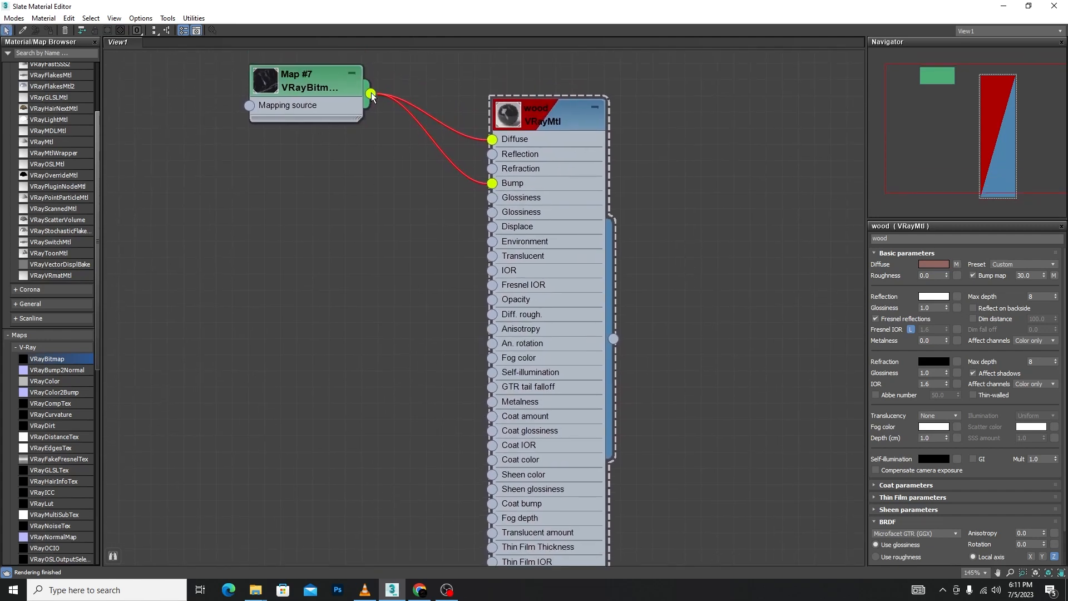
- Wire the VRayBitmap to the wood material's Coat color, Environment and Diff. rough. inputs, and delete the bitmap node
left_click_drag(371, 93, 492, 459)
scroll(378, 102, "up", 1)
left_click_drag(369, 93, 510, 261)
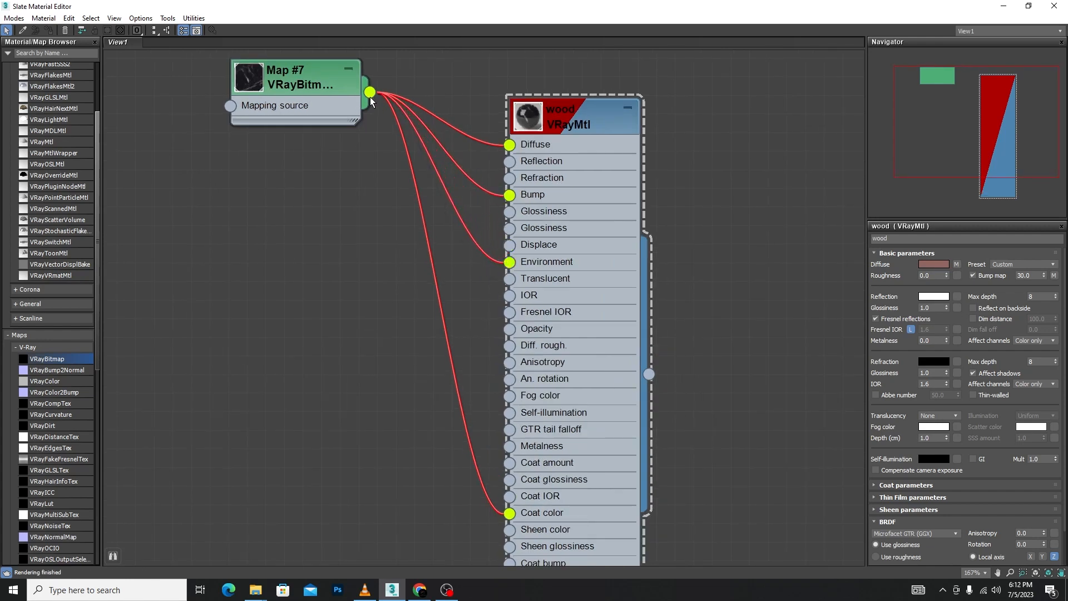
left_click_drag(369, 95, 510, 345)
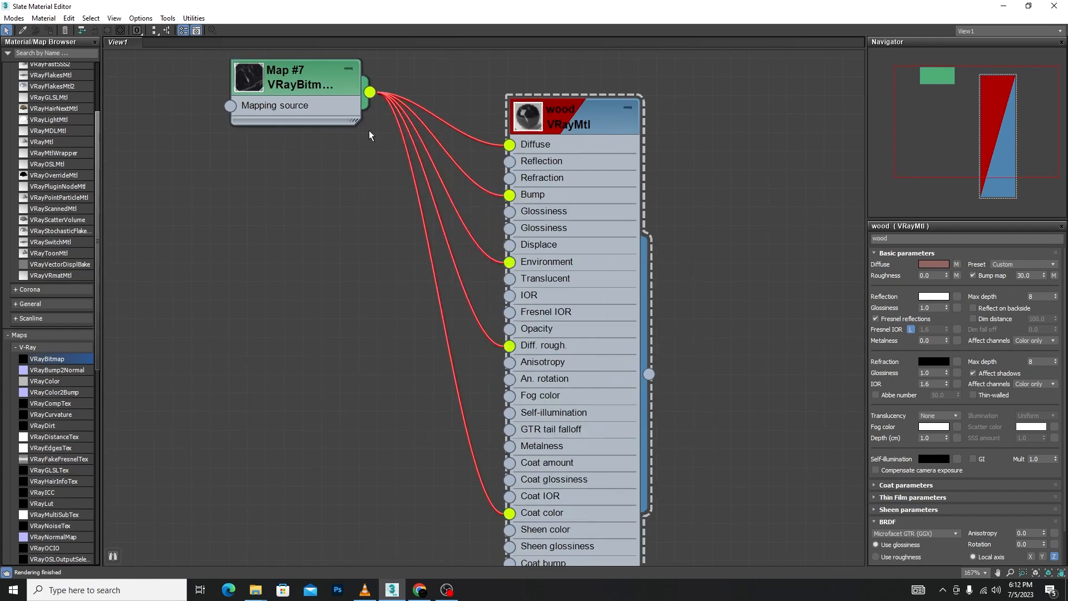
left_click(305, 95)
key("Delete")
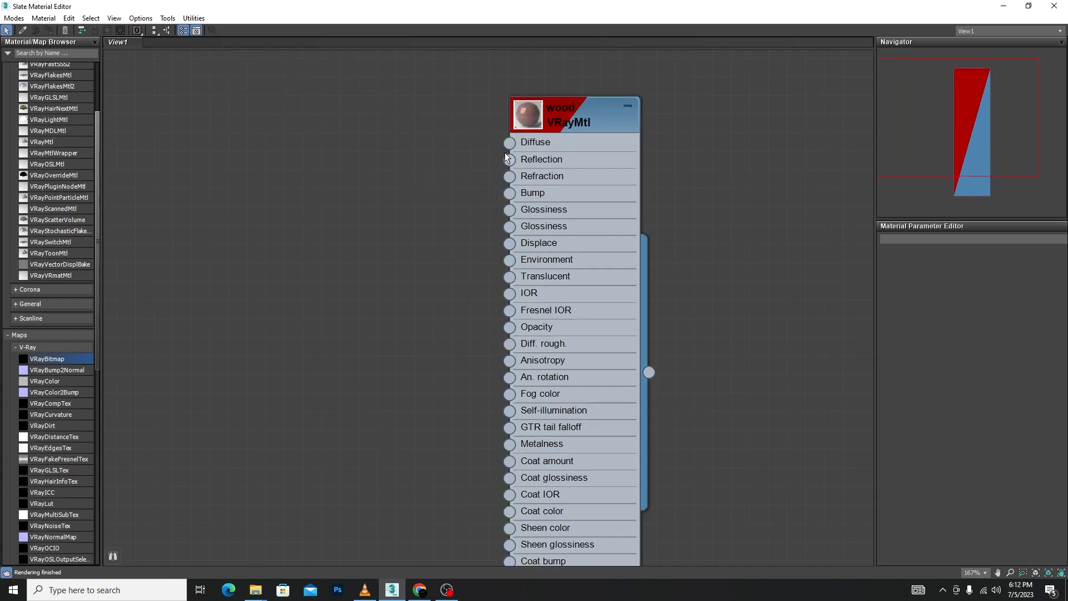
- Create a Mix map from the General maps on the wood material's Diffuse input and space out the nodes
left_click_drag(490, 152, 371, 179)
mouse_move(405, 183)
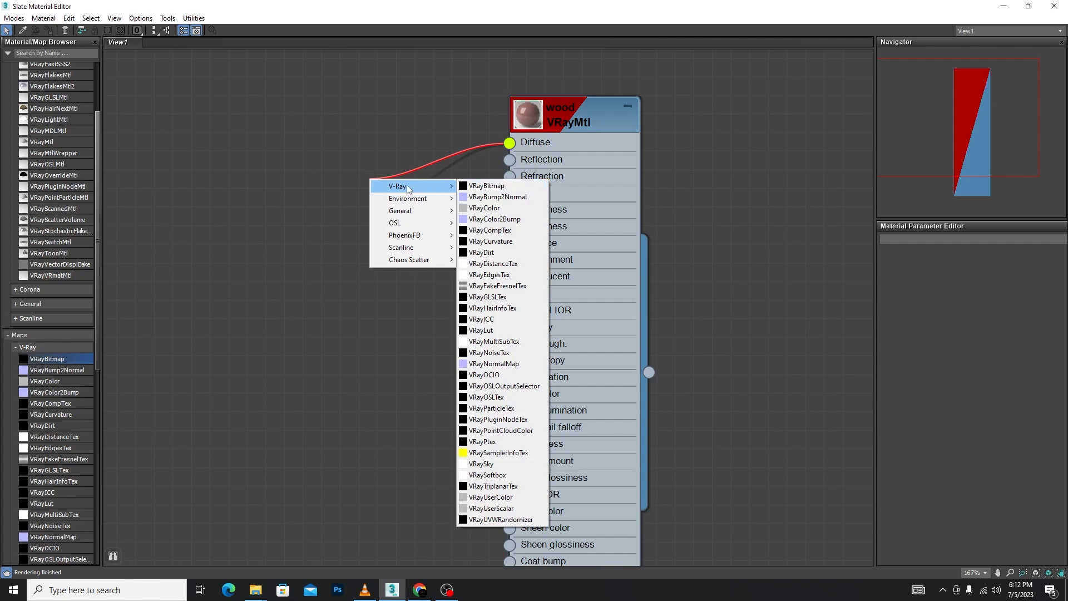
mouse_move(405, 216)
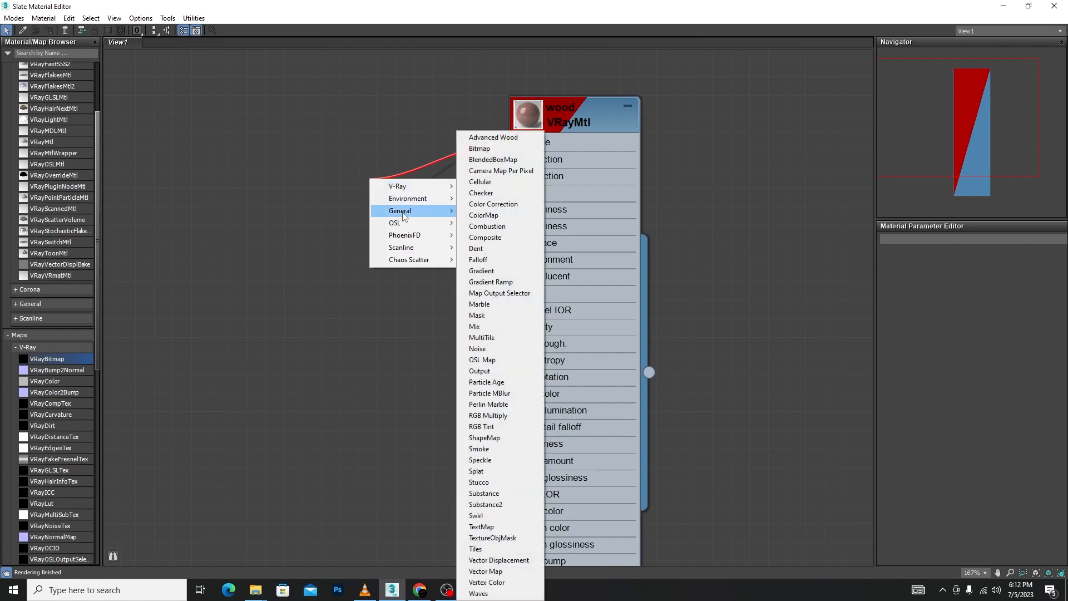
left_click(485, 327)
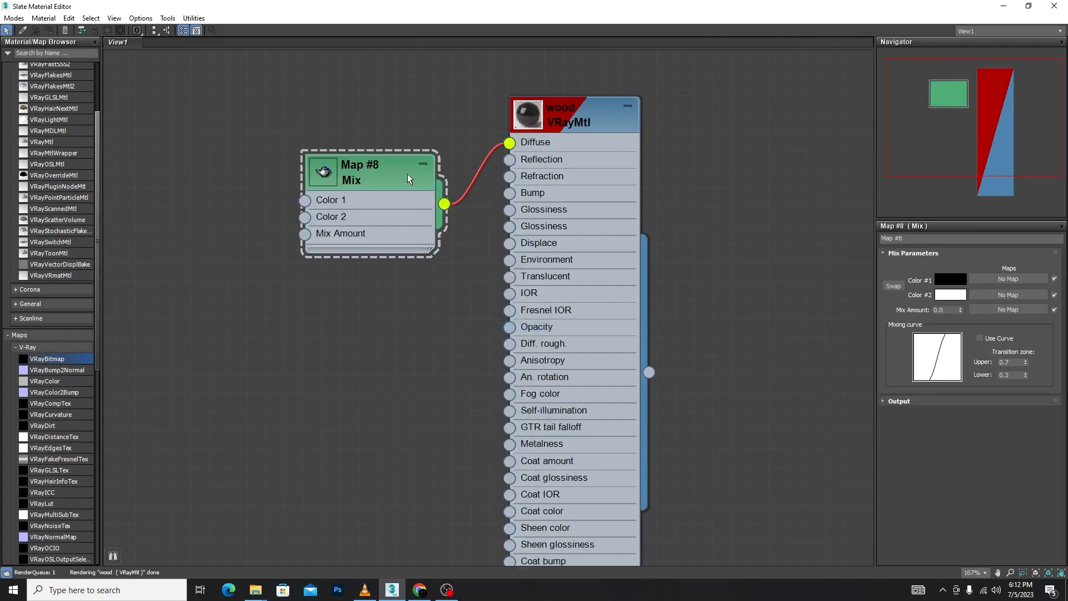
left_click_drag(543, 106, 561, 143)
- Create a VRayColor map on the Mix map's Color 1 input and move it clear of the Mix node
left_click_drag(307, 210, 256, 120)
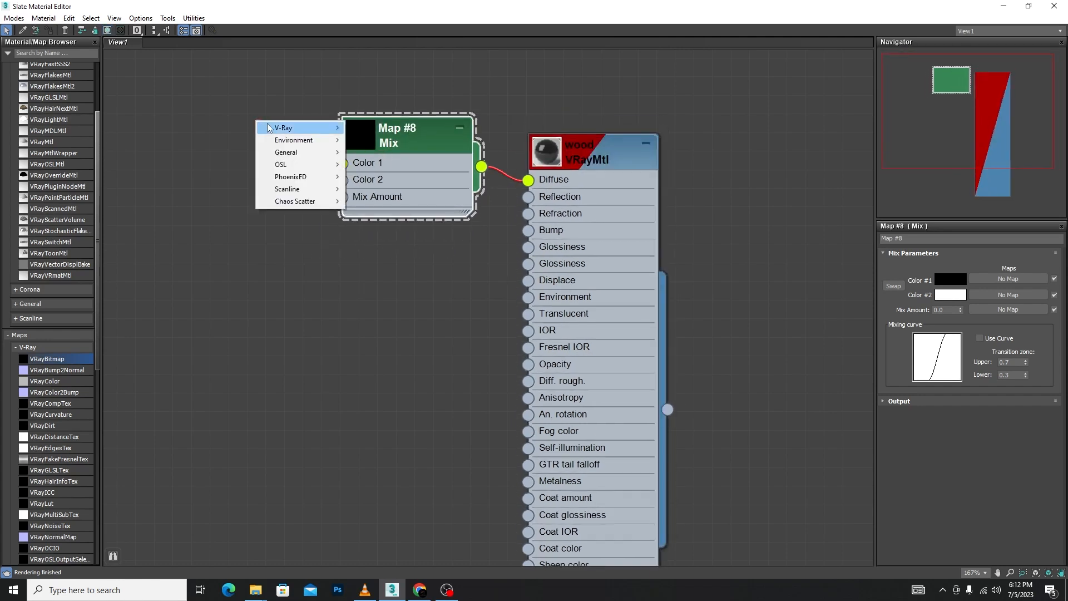
mouse_move(269, 127)
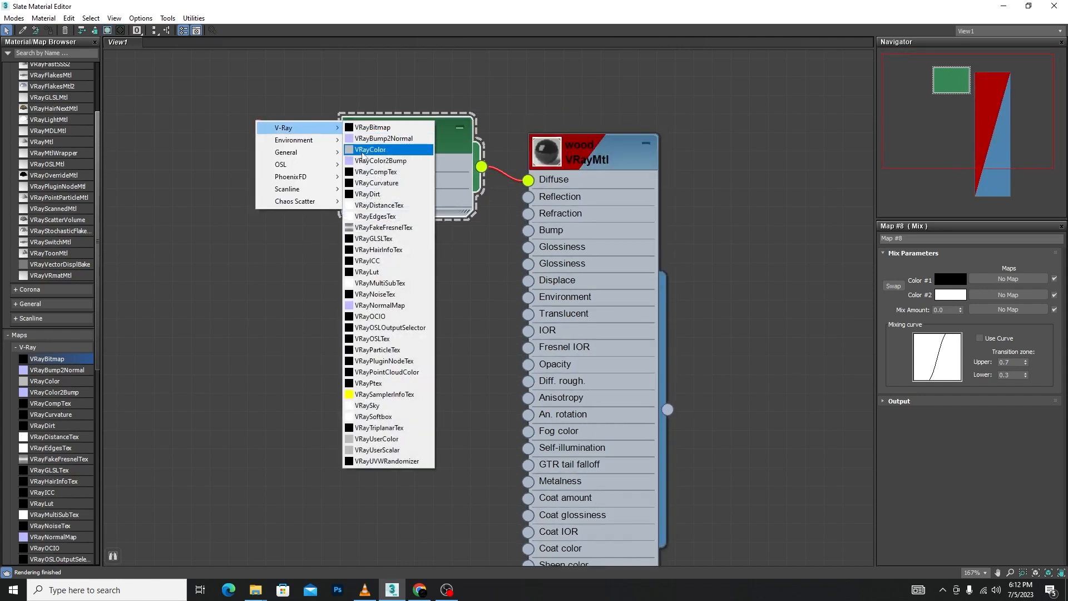
left_click(362, 150)
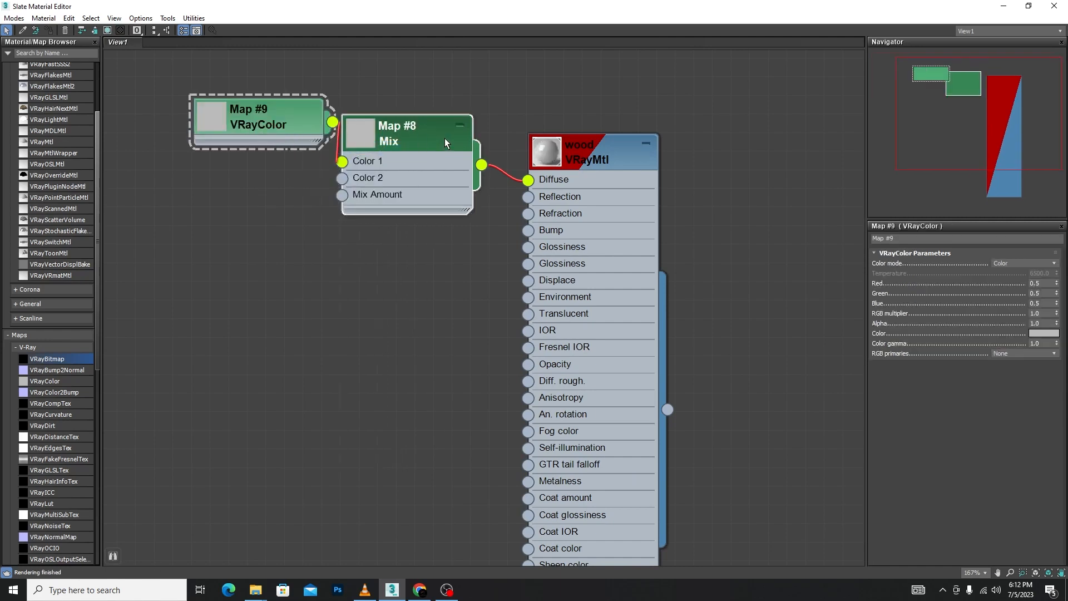
left_click_drag(273, 121, 198, 124)
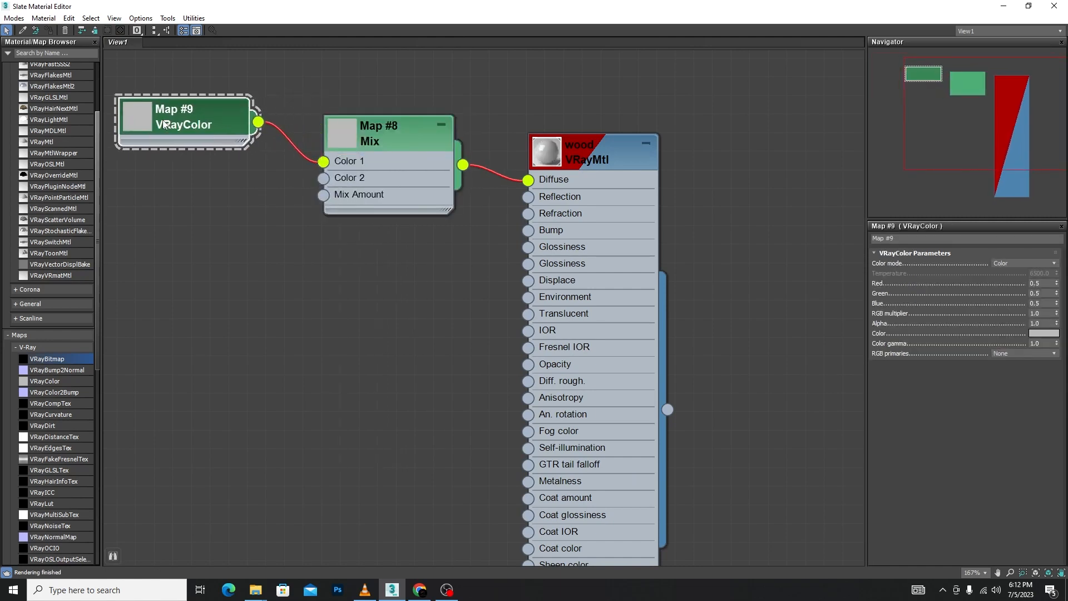
- Set the VRayColor map's colour to golden yellow with Red 214, Green 148 and Blue 34
left_click(1045, 334)
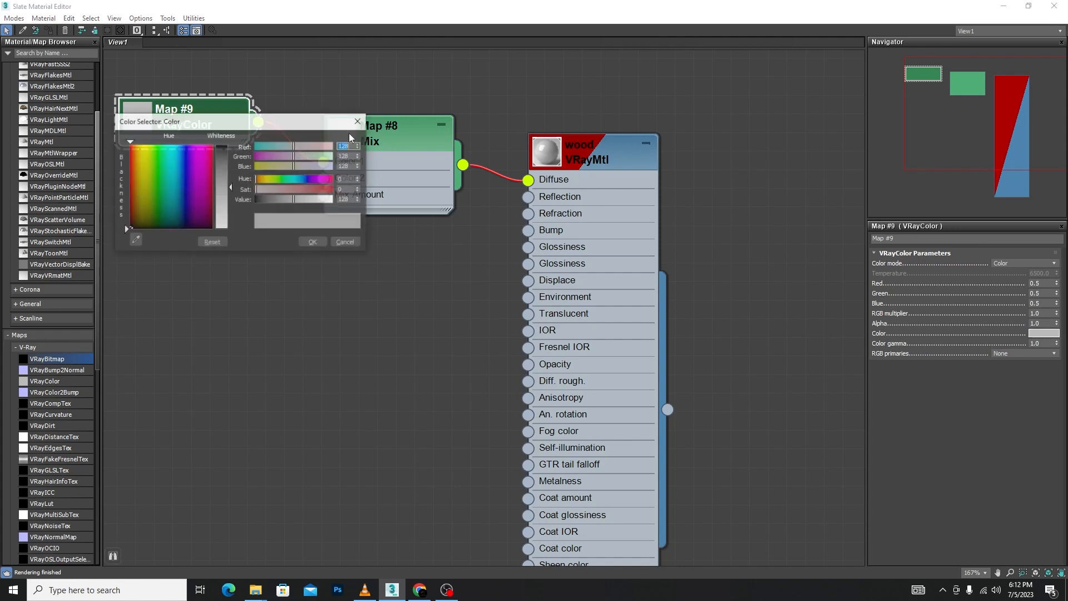
left_click_drag(226, 195, 226, 199)
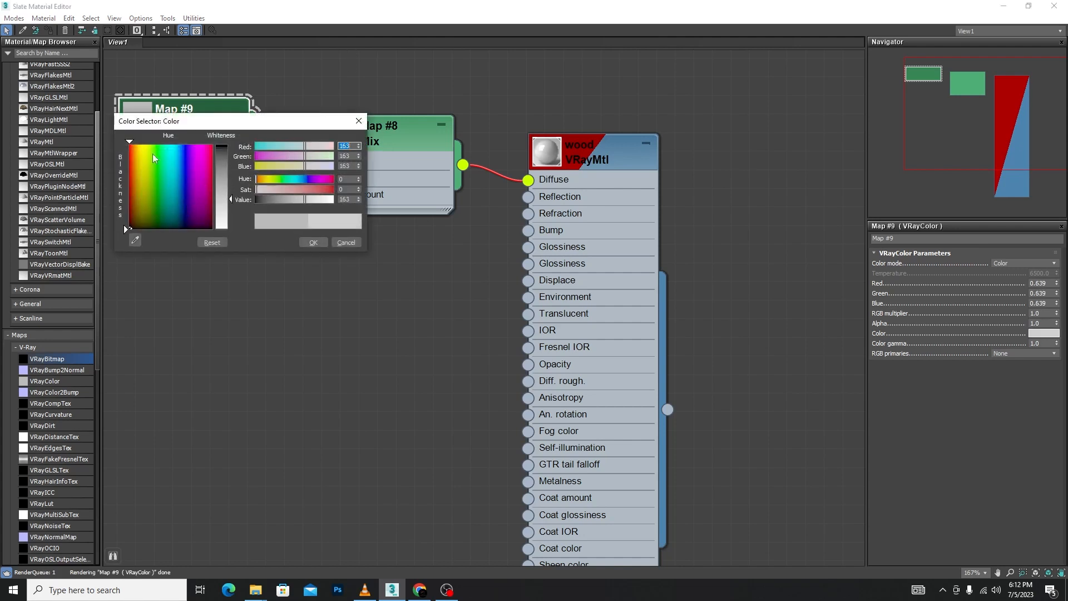
left_click_drag(130, 227, 138, 160)
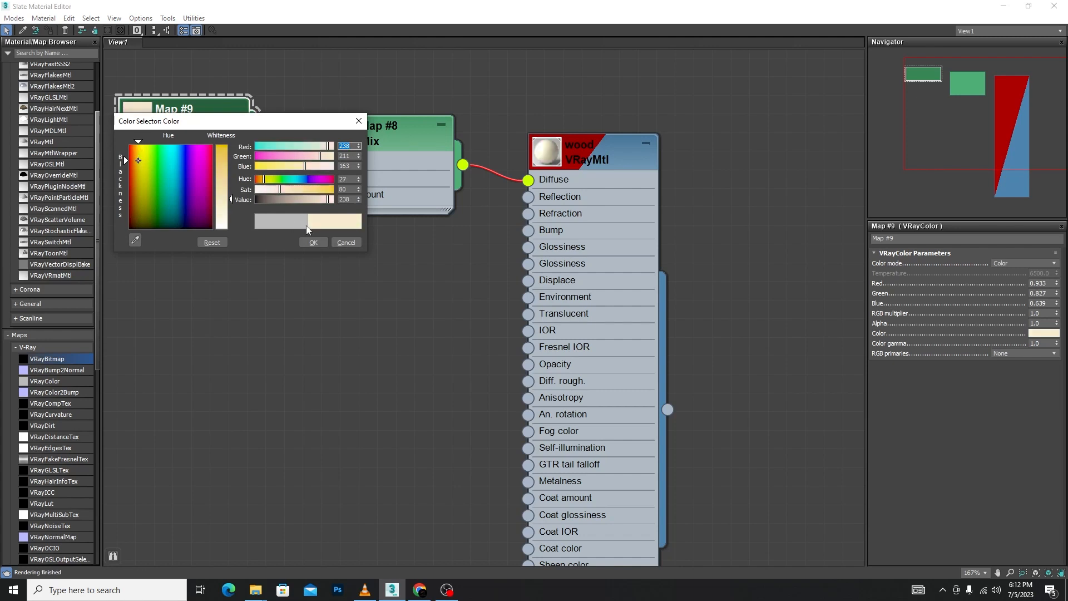
left_click_drag(224, 204, 226, 157)
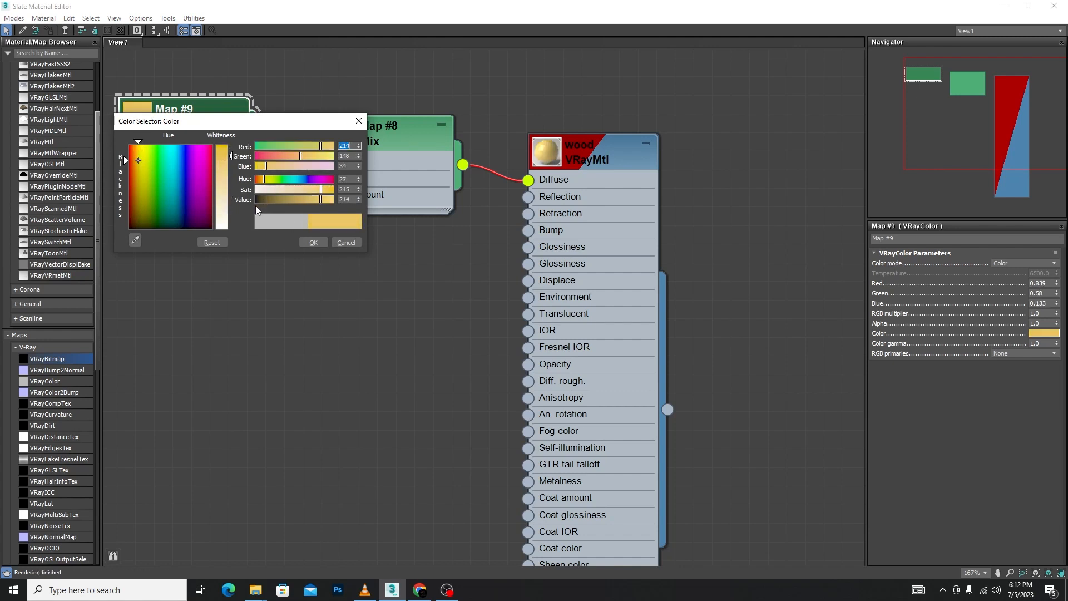
left_click(312, 243)
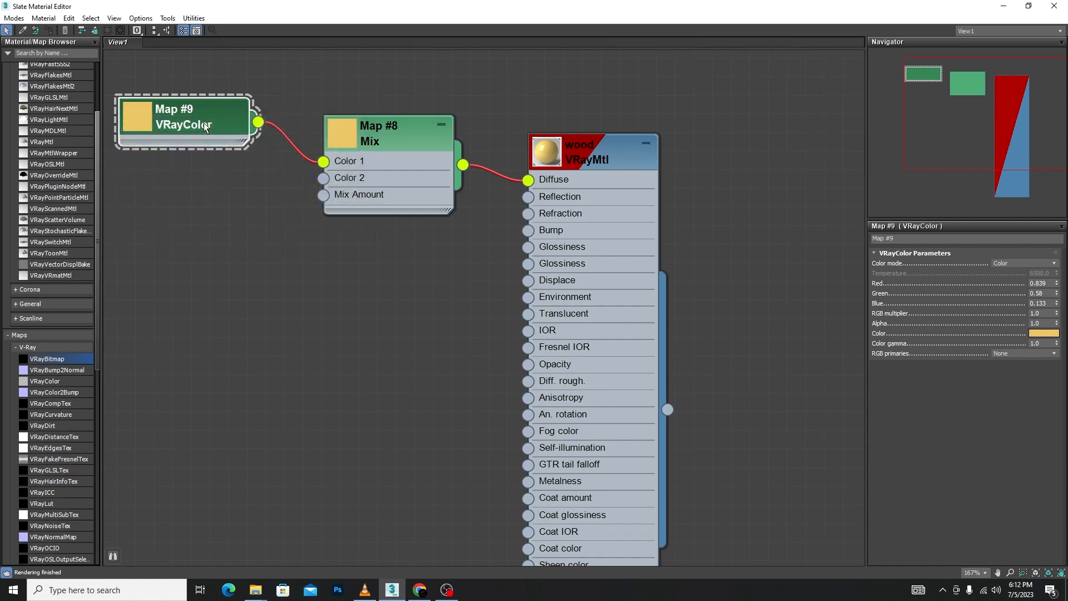
- Duplicate the yellow VRayColor node below the original and delete the copy
scroll(576, 131, "down", 4)
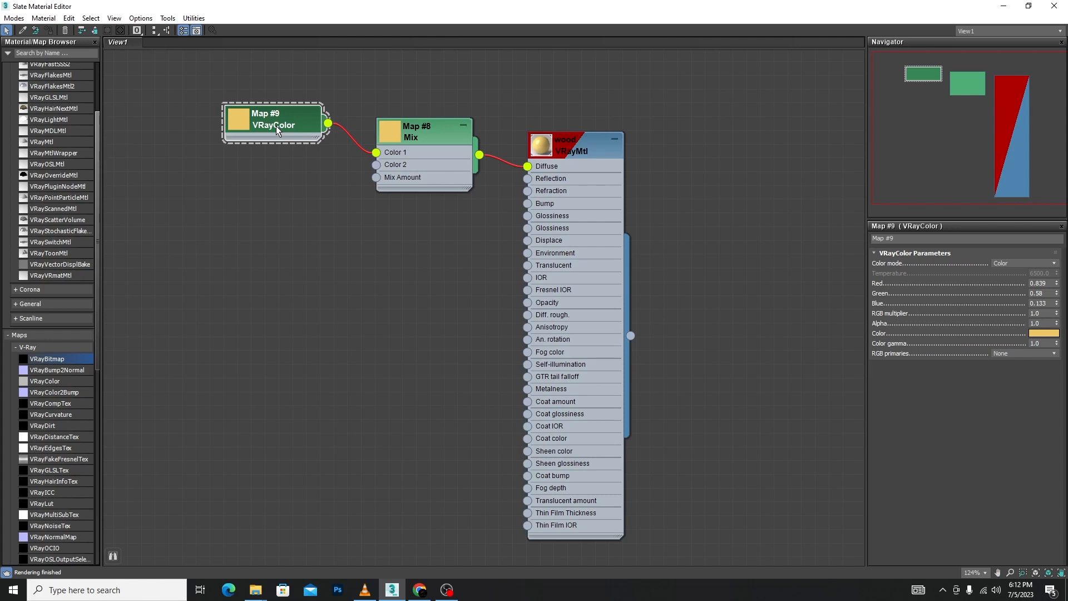
left_click(309, 188)
left_click(288, 114)
left_click_drag(288, 115, 283, 209, "shift")
scroll(346, 212, "down", 5)
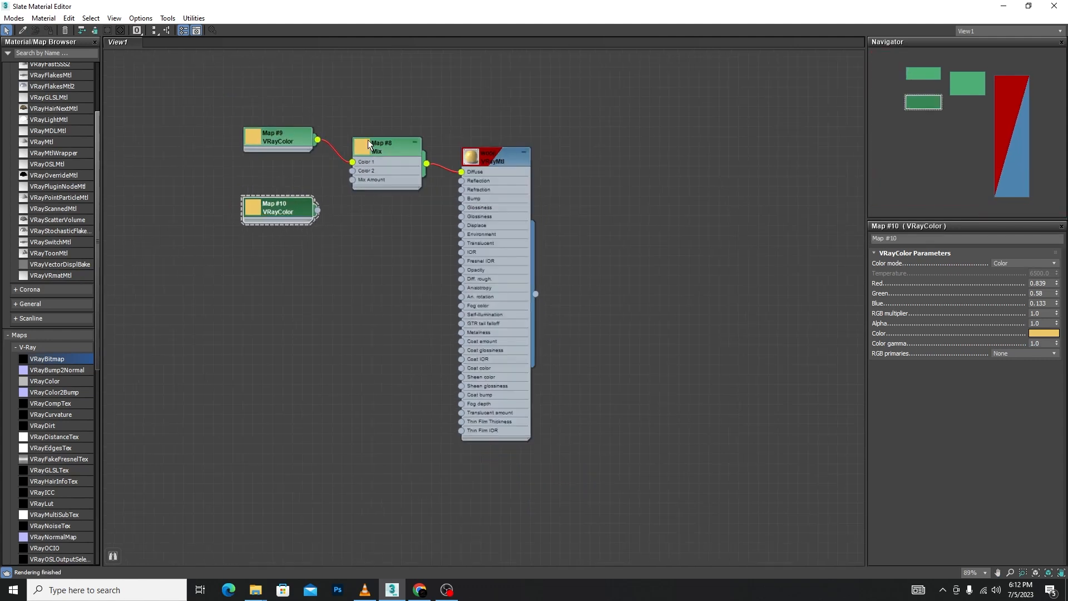
key("Delete")
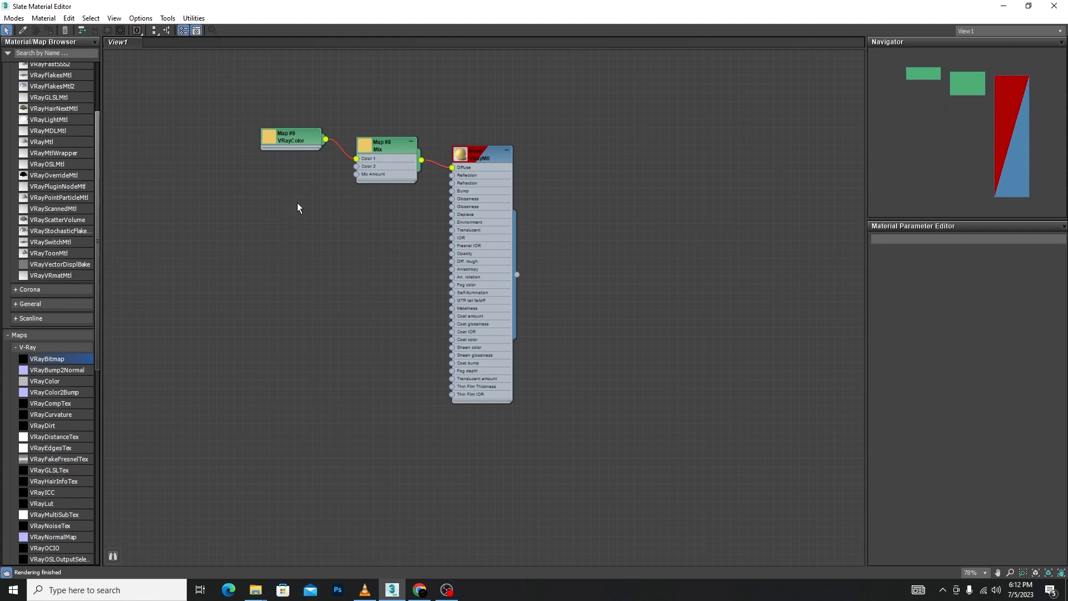
- Duplicate the whole wood material tree with its connected Mix and VRayColor maps beside the original, and undo the copy
left_click_drag(583, 89, 253, 493)
left_click_drag(472, 160, 809, 175, "shift")
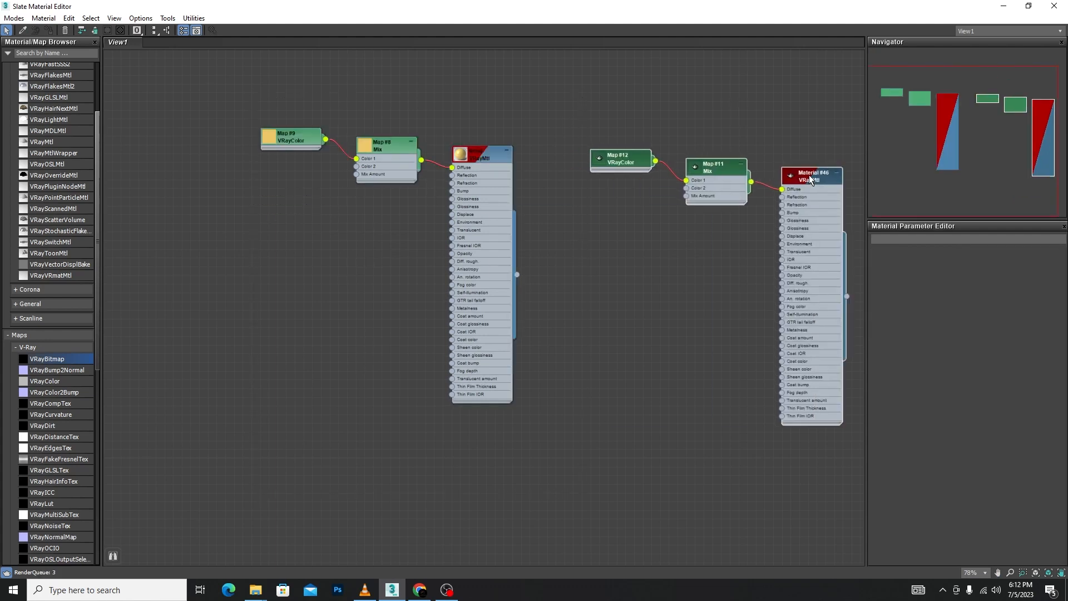
double_click(809, 175)
key("ctrl+z")
- Duplicate the yellow VRayColor node below the original and connect the copy to the Mix map's Color 2 input
scroll(530, 102, "up", 5)
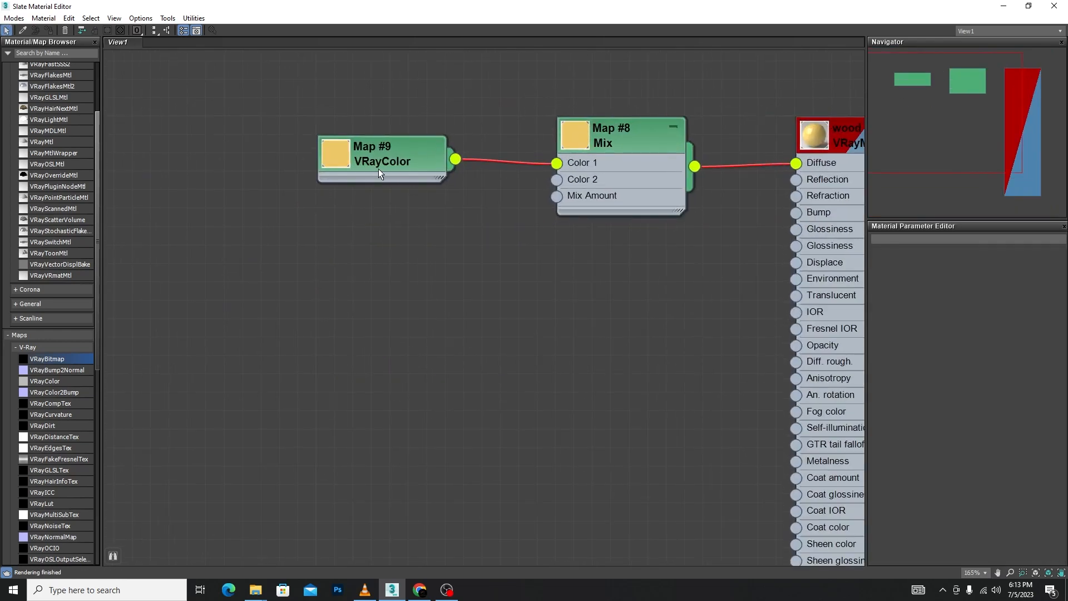
left_click_drag(386, 160, 385, 227, "shift")
double_click(385, 227)
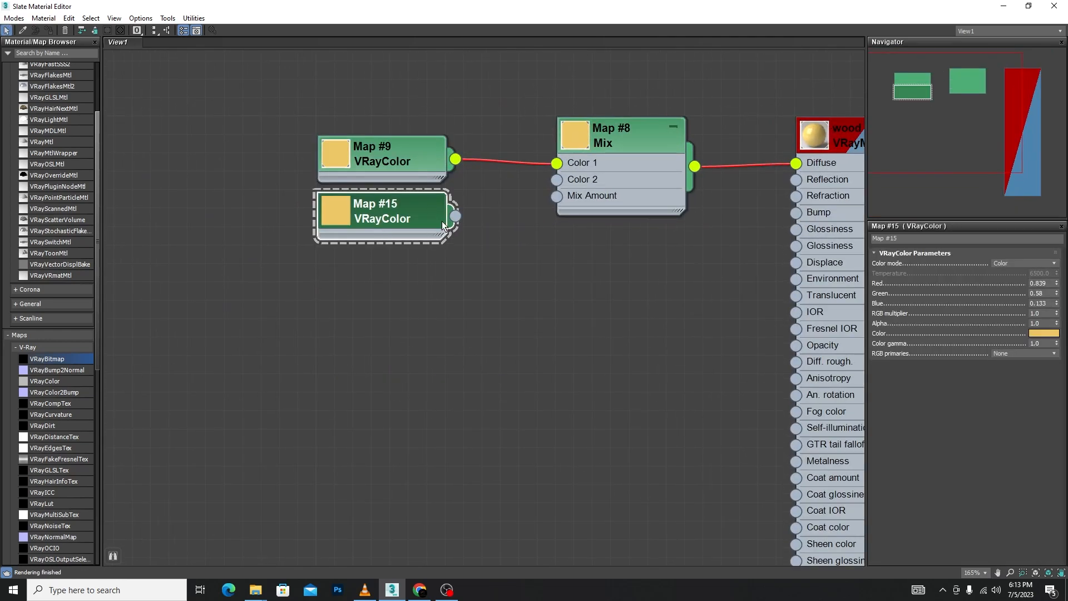
left_click_drag(456, 216, 557, 185)
- Enlarge the second VRayColor node's preview and set its colour to blue with Red 34, Green 44 and Blue 244
double_click(332, 214)
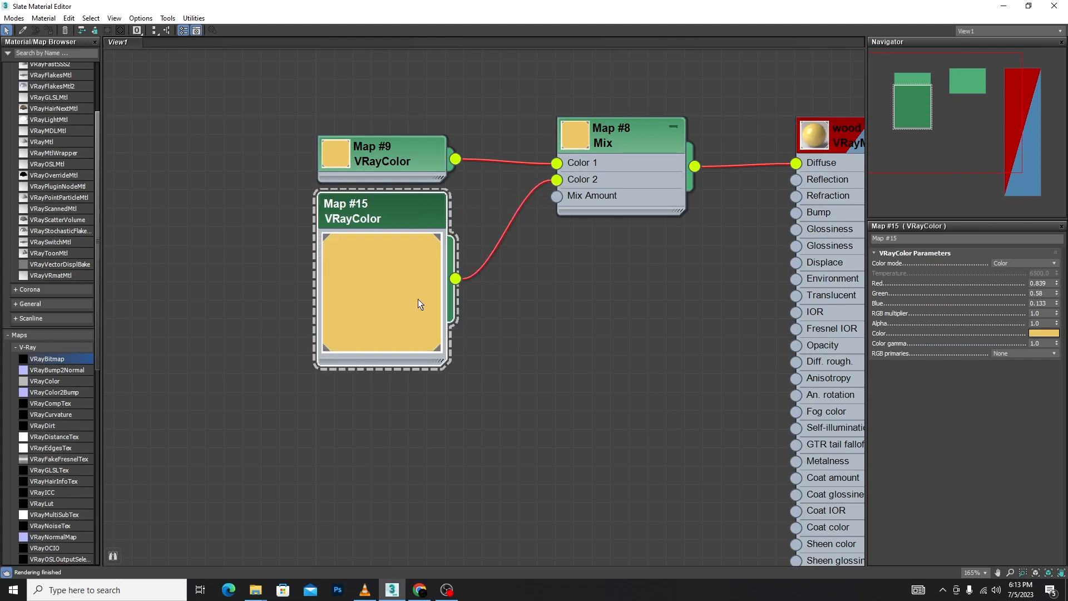
left_click(1045, 334)
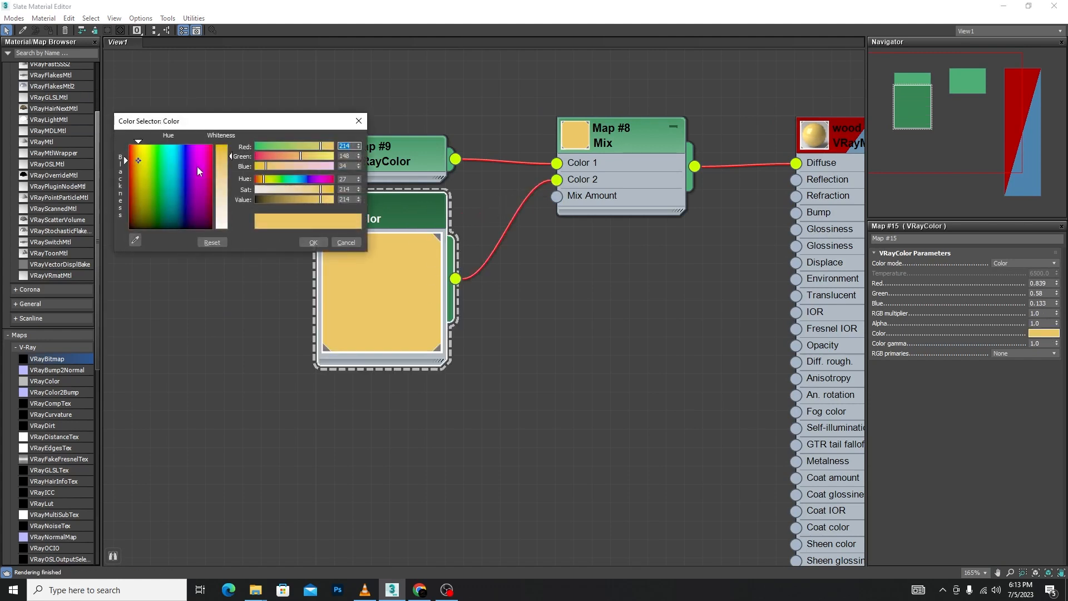
left_click_drag(147, 142, 184, 143)
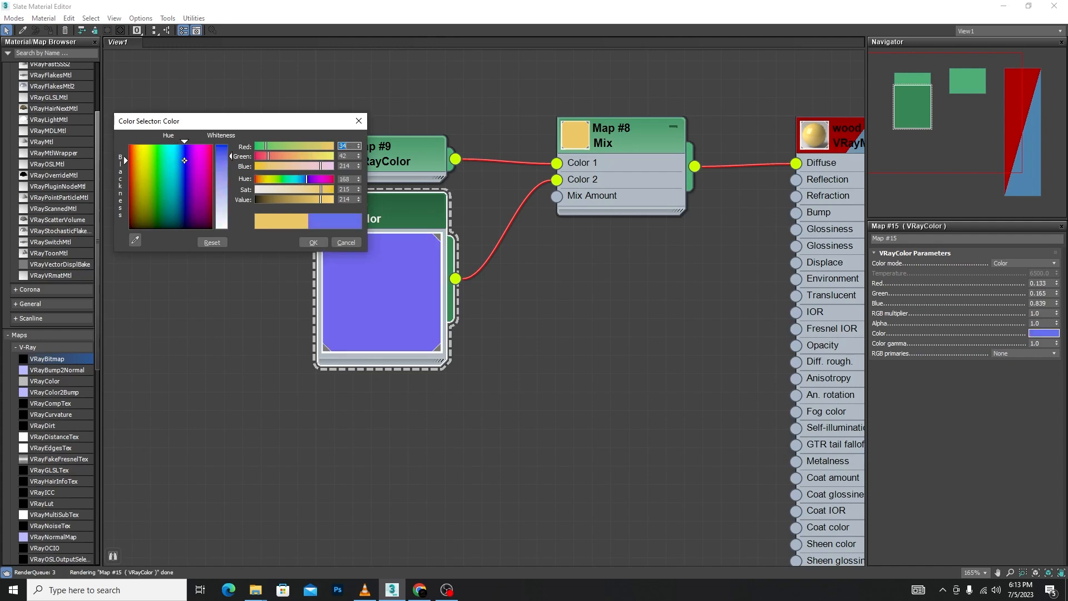
left_click_drag(125, 162, 125, 149)
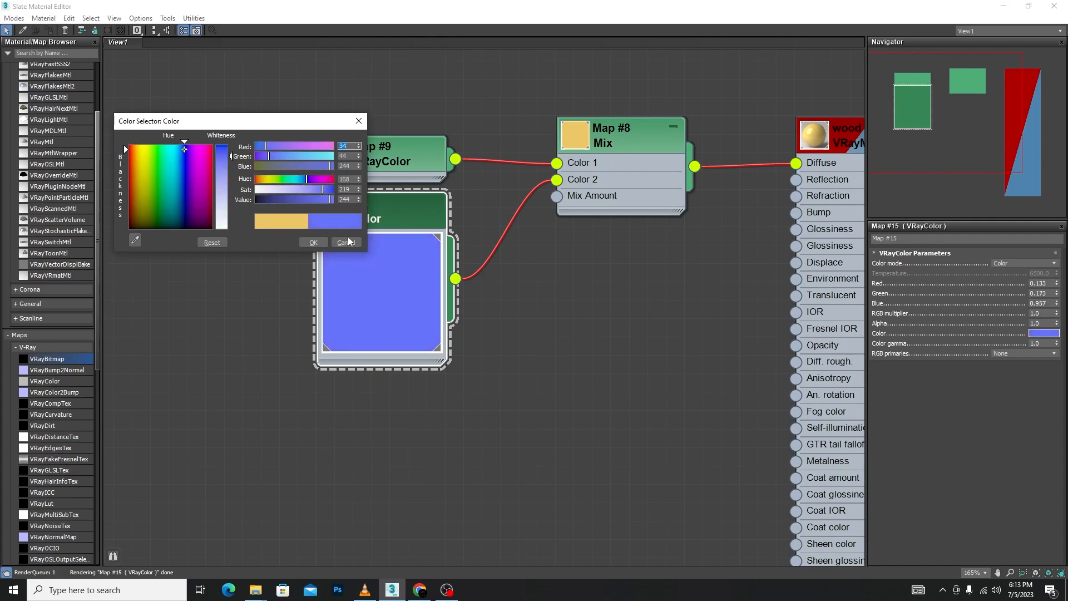
left_click(318, 241)
- Set the Mix Amount of the Mix map feeding the wood material's Diffuse to 50
scroll(474, 191, "down", 2)
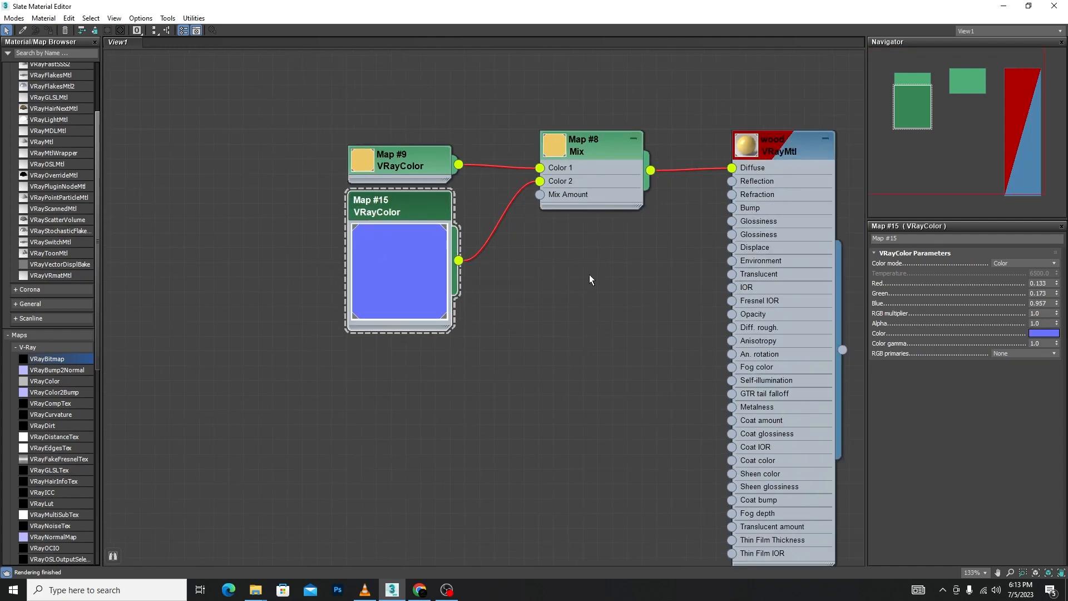
middle_click_drag(590, 275, 452, 312)
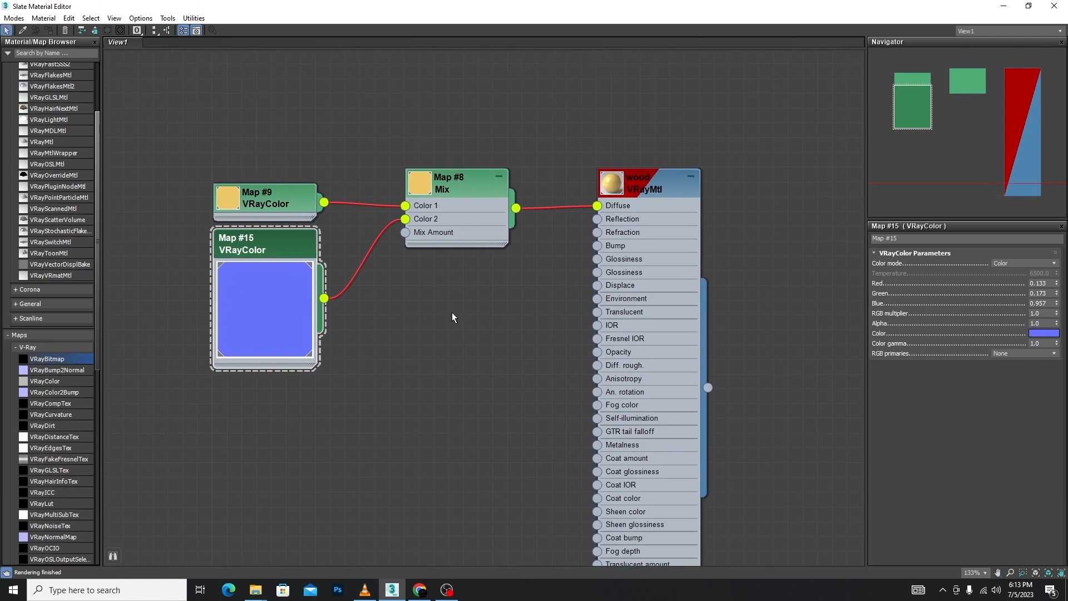
left_click(407, 230)
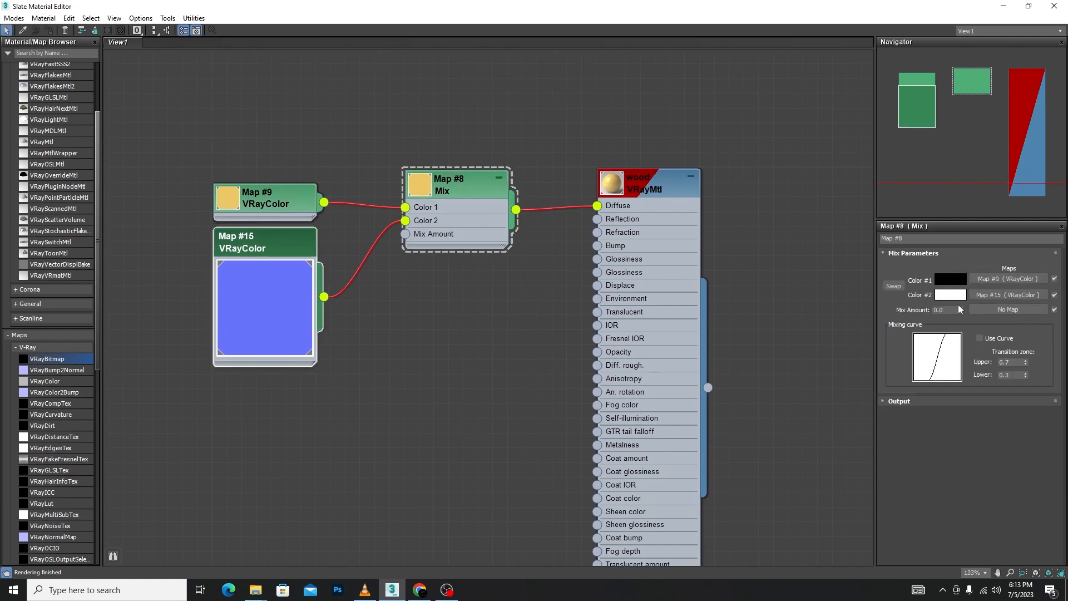
double_click(940, 310)
type("50")
key("Return")
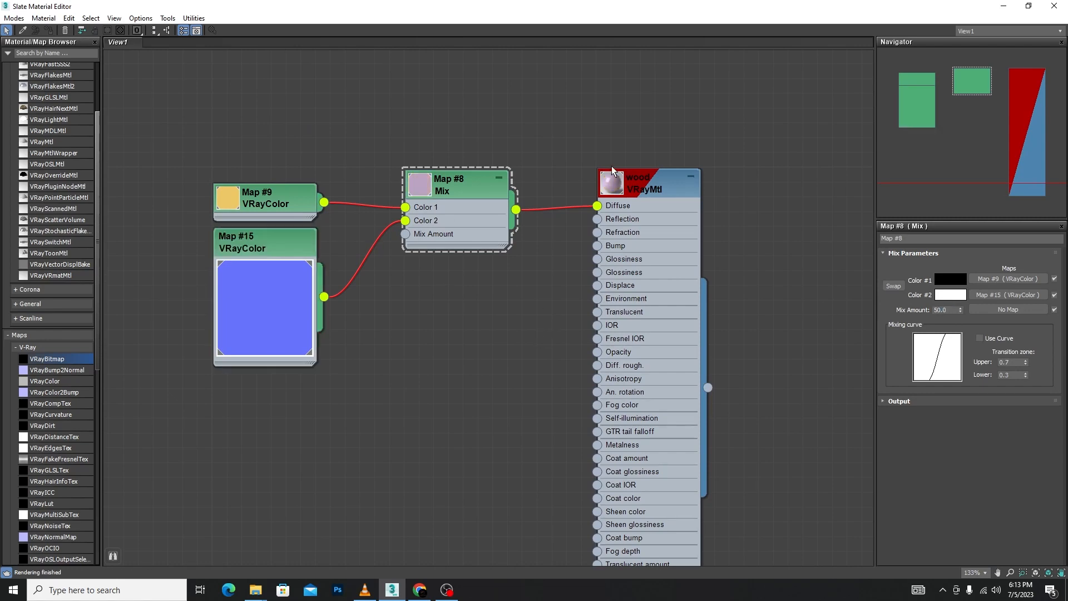
- Open the wood material's preview in a separate window and enlarge that window
scroll(617, 195, "up", 3)
scroll(526, 284, "down", 1)
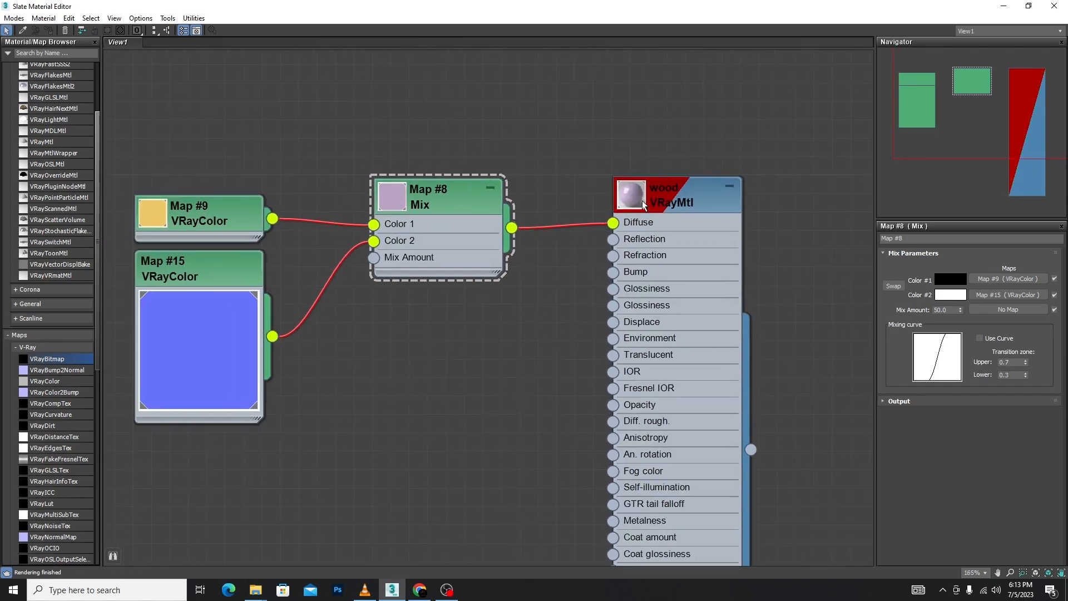
right_click(624, 200)
left_click(676, 261)
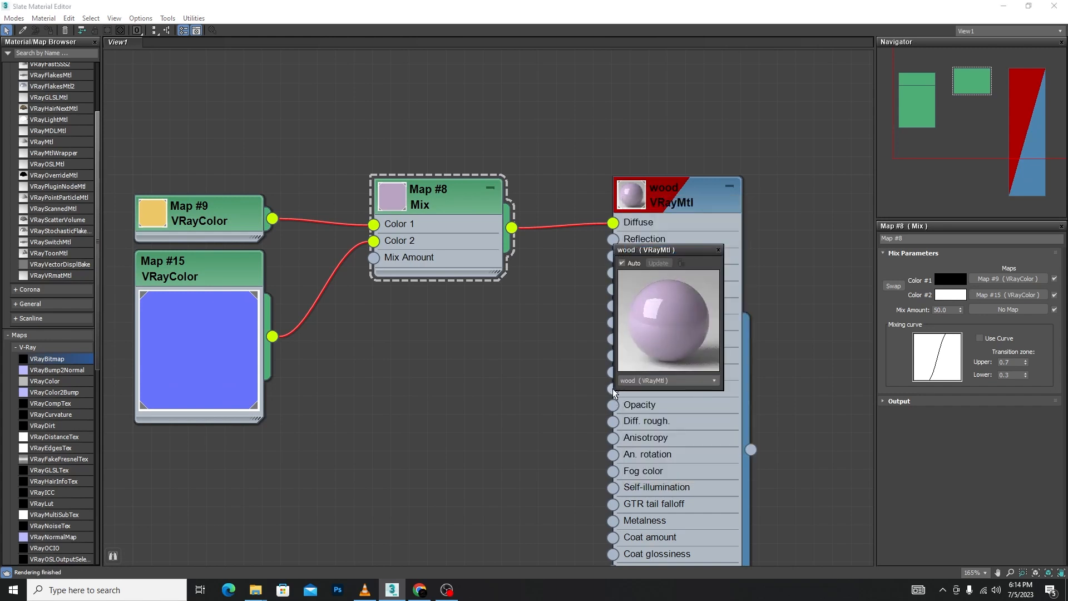
left_click_drag(615, 390, 381, 579)
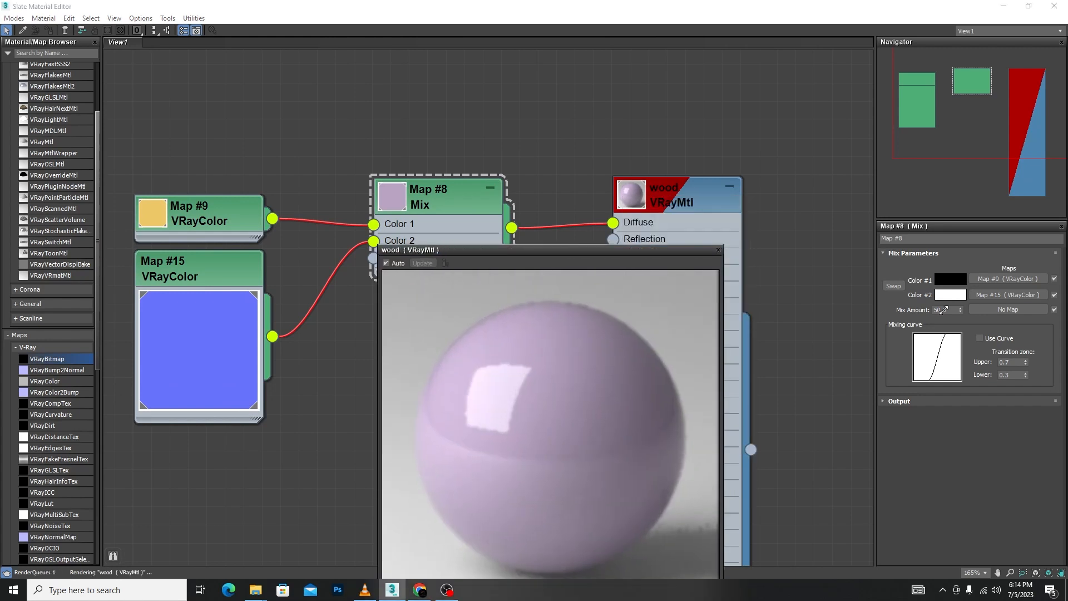
- Try a Mix Amount of 70 on the Mix map, set it to 30, and close the wood preview window
double_click(940, 310)
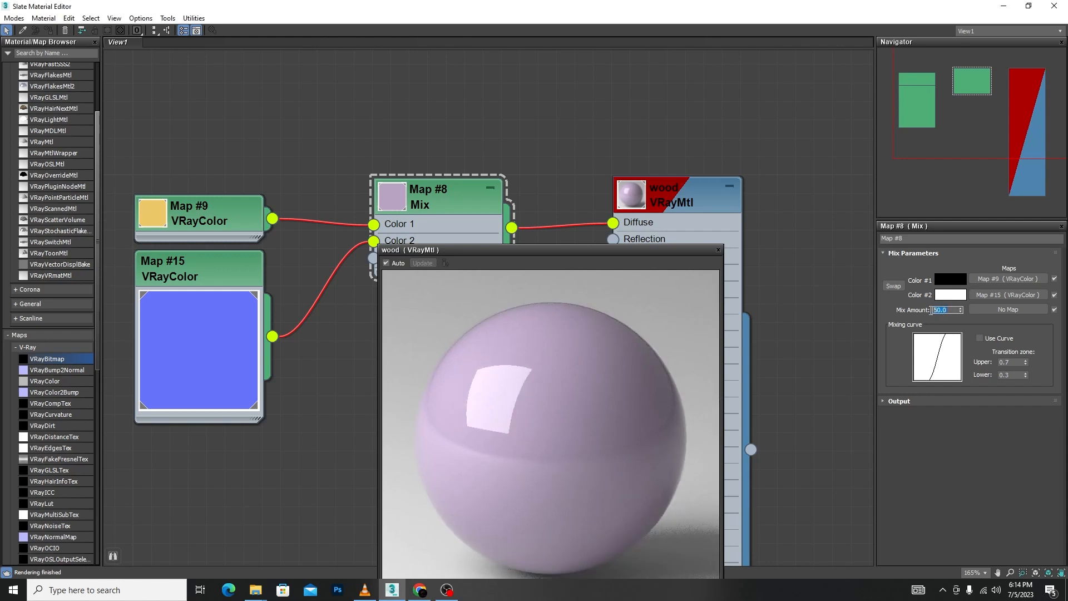
type("70")
key("Return")
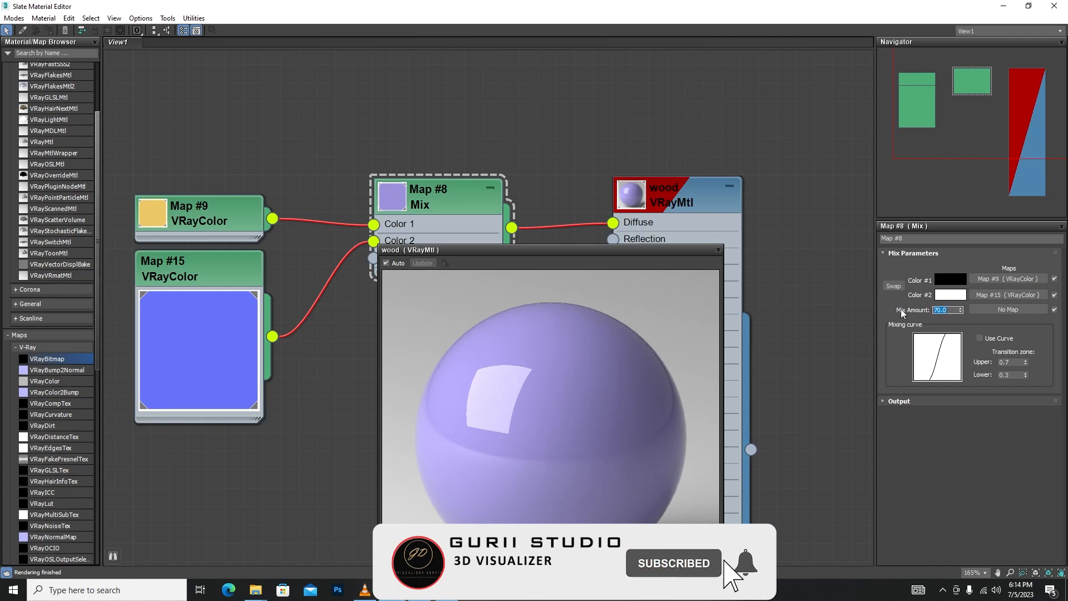
type("30")
key("Return")
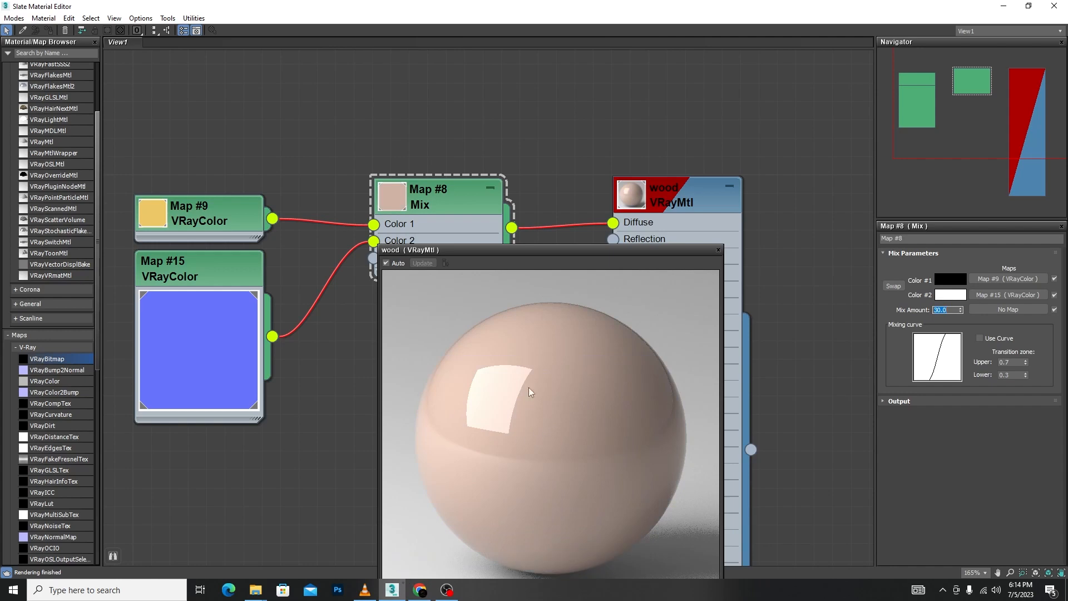
scroll(411, 162, "down", 3)
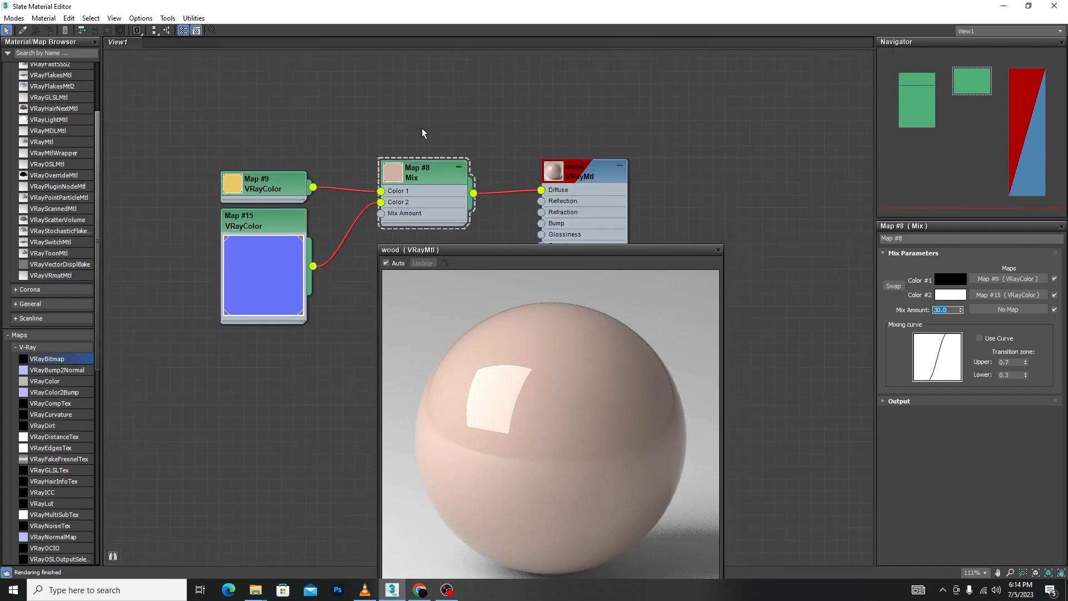
left_click(719, 250)
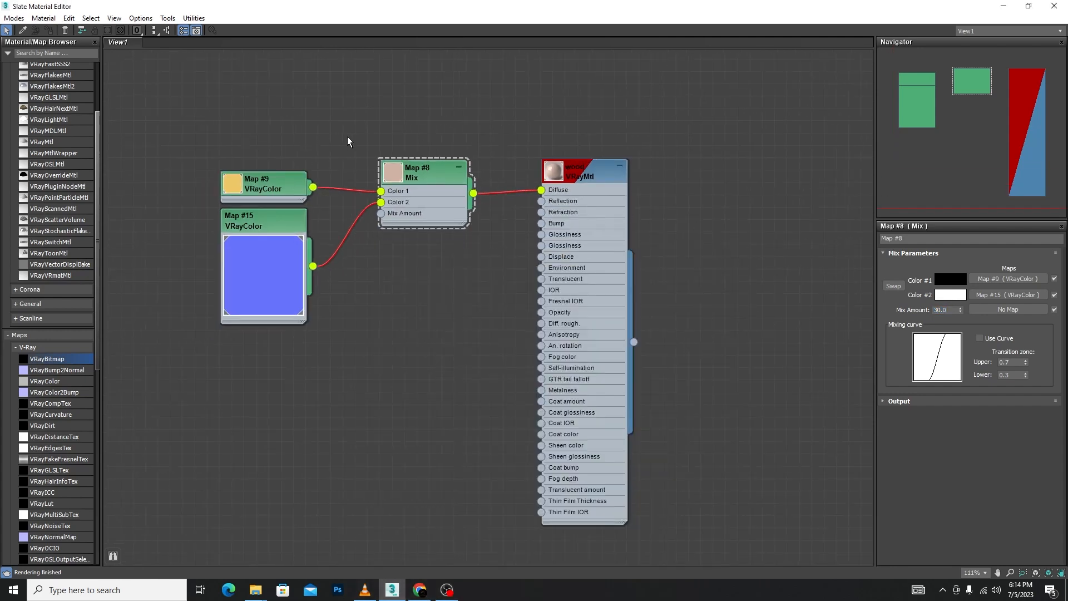
- Delete the whole wood material tree, including its Mix and both VRayColor nodes, from the view
scroll(351, 145, "up", 3)
middle_click_drag(479, 257, 448, 254)
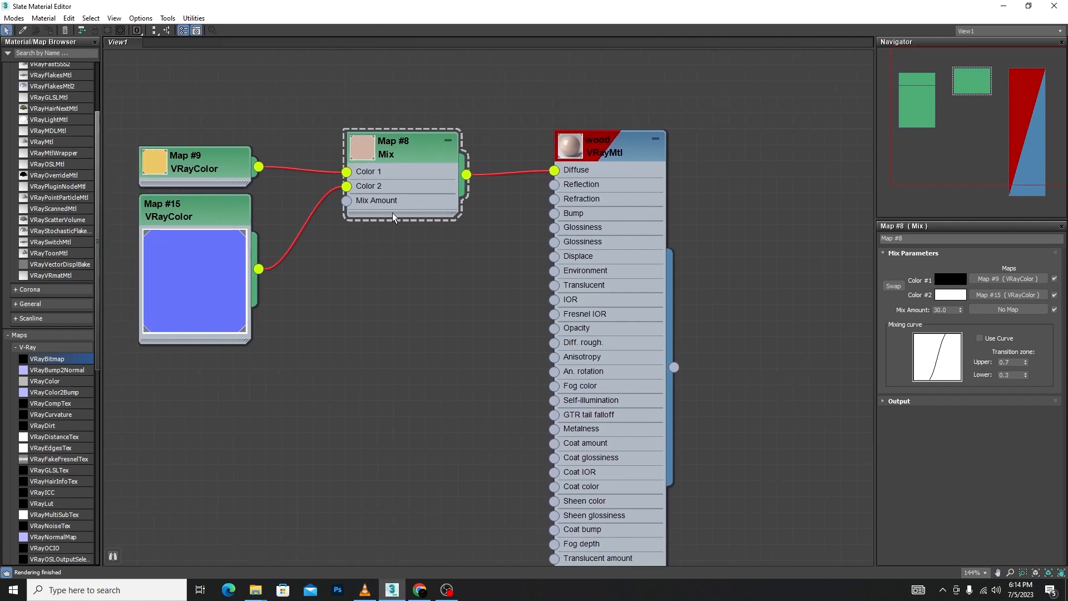
scroll(458, 184, "down", 3)
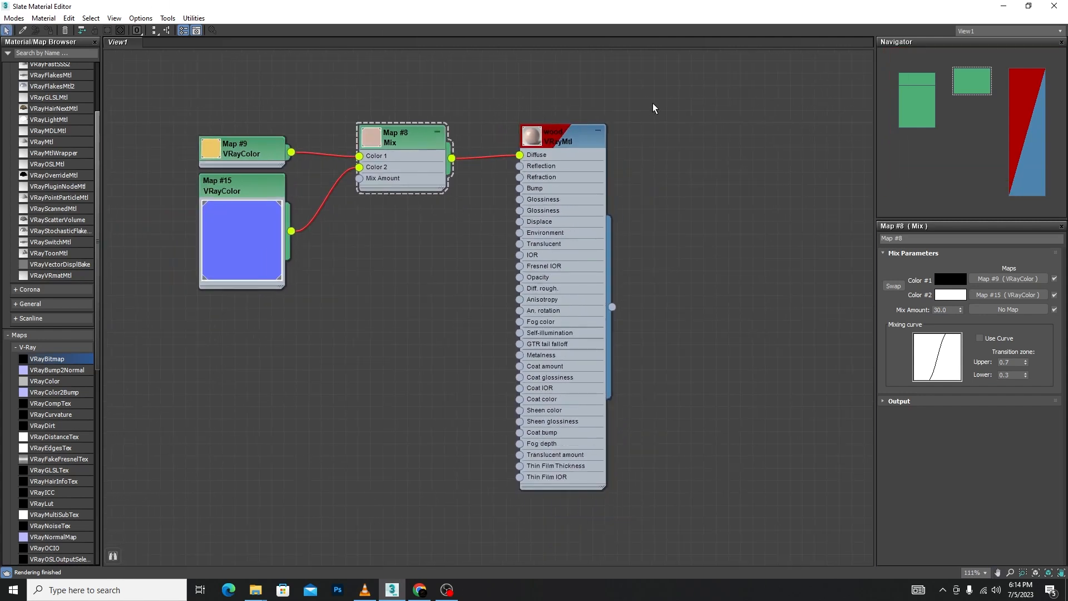
left_click_drag(658, 95, 116, 547)
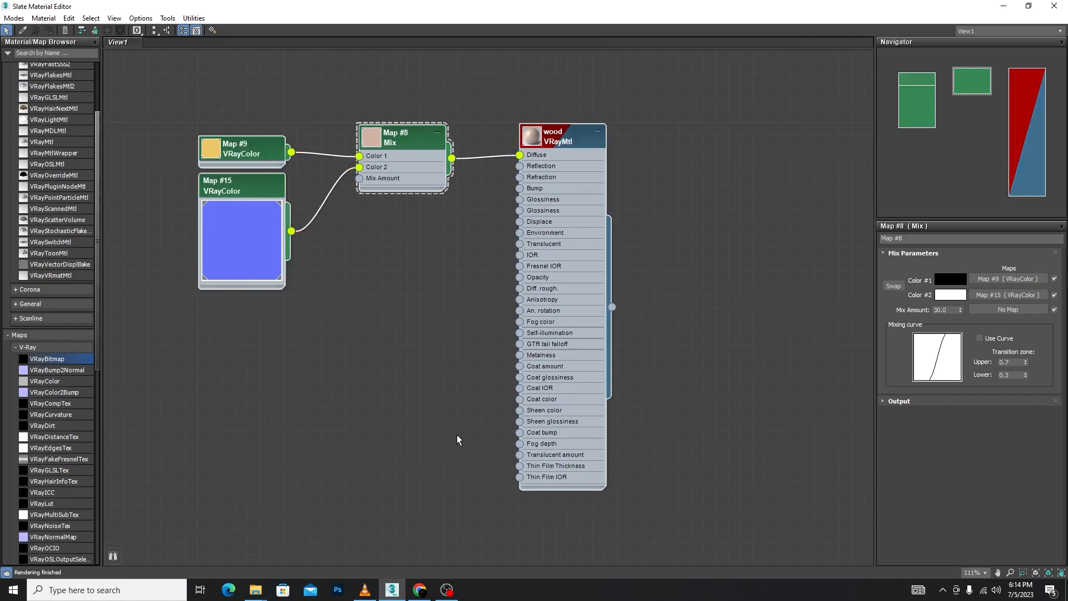
key("Delete")
- Switch to the Compact Material Editor and open the diffuse map of the first sample material
left_click(14, 18)
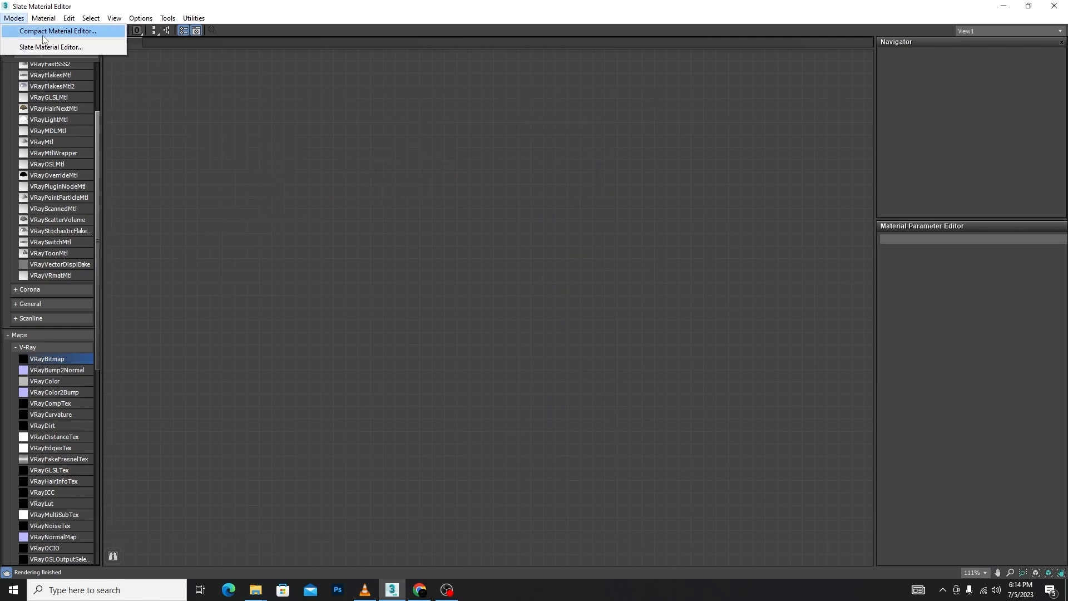
left_click(43, 33)
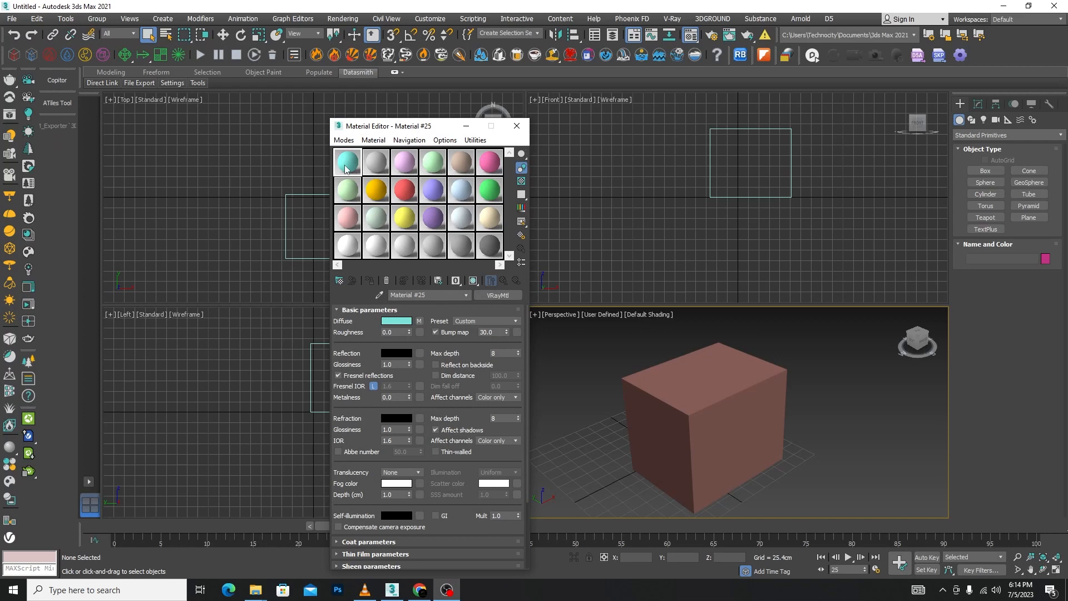
left_click(419, 321)
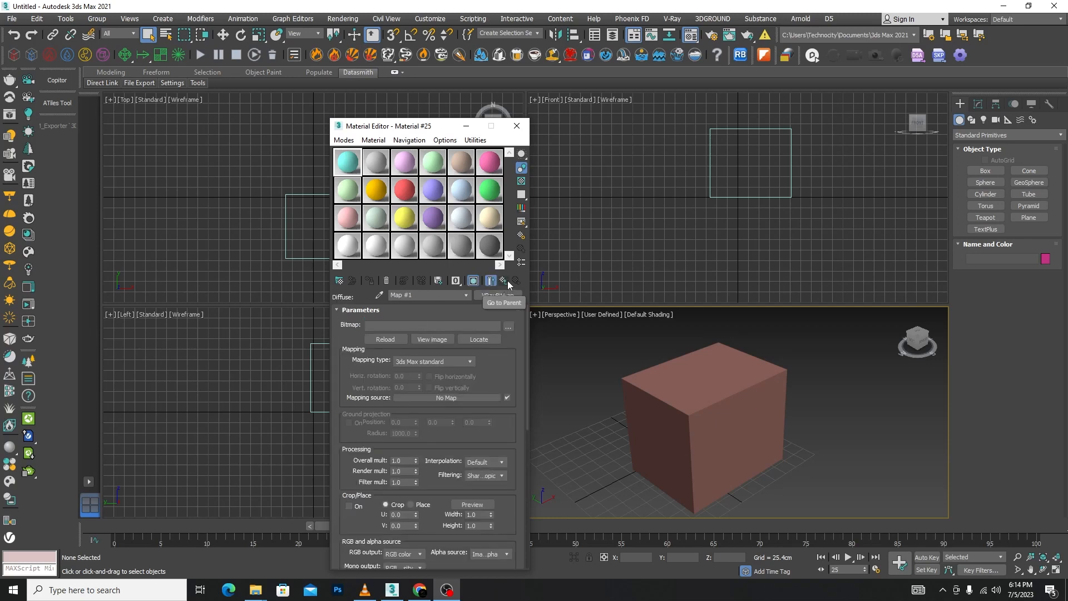
- Replace the first material's diffuse VRayBitmap with a General Mix map, discarding the old map
left_click(500, 294)
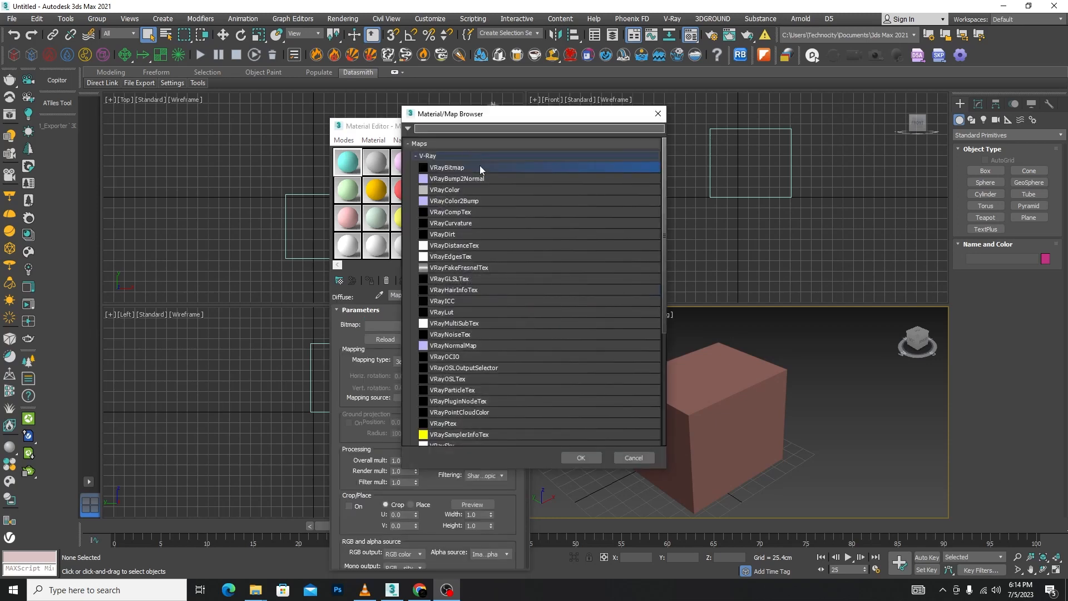
left_click_drag(663, 267, 662, 362)
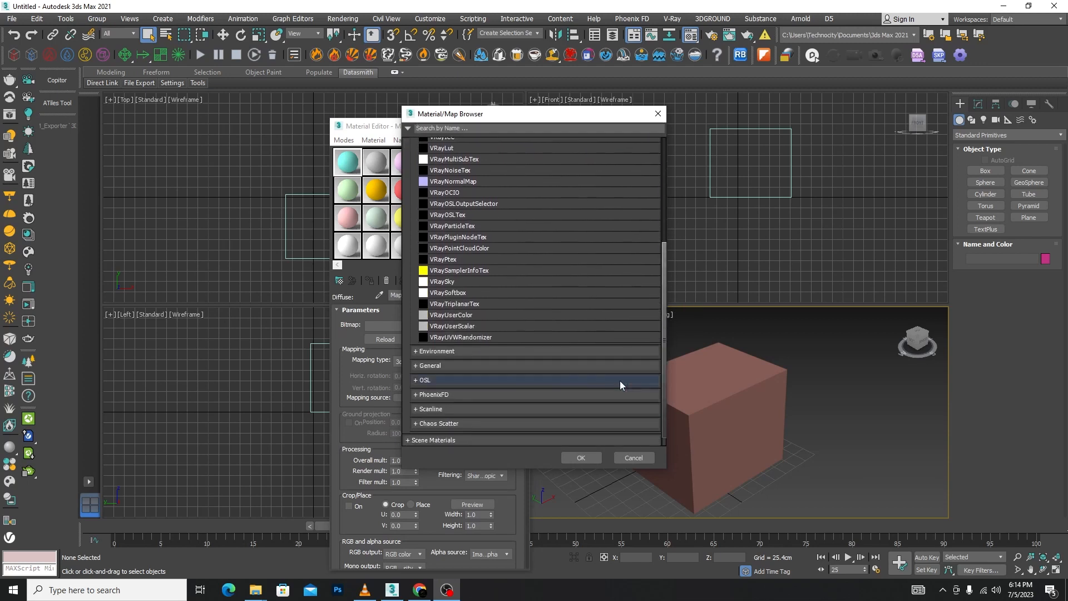
left_click(422, 367)
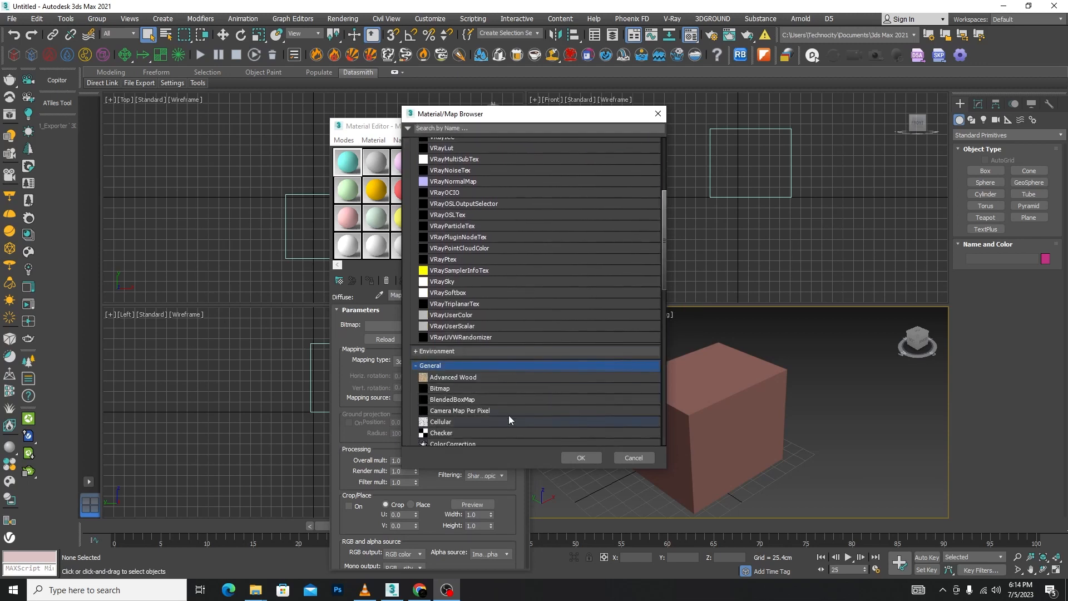
left_click_drag(665, 279, 664, 327)
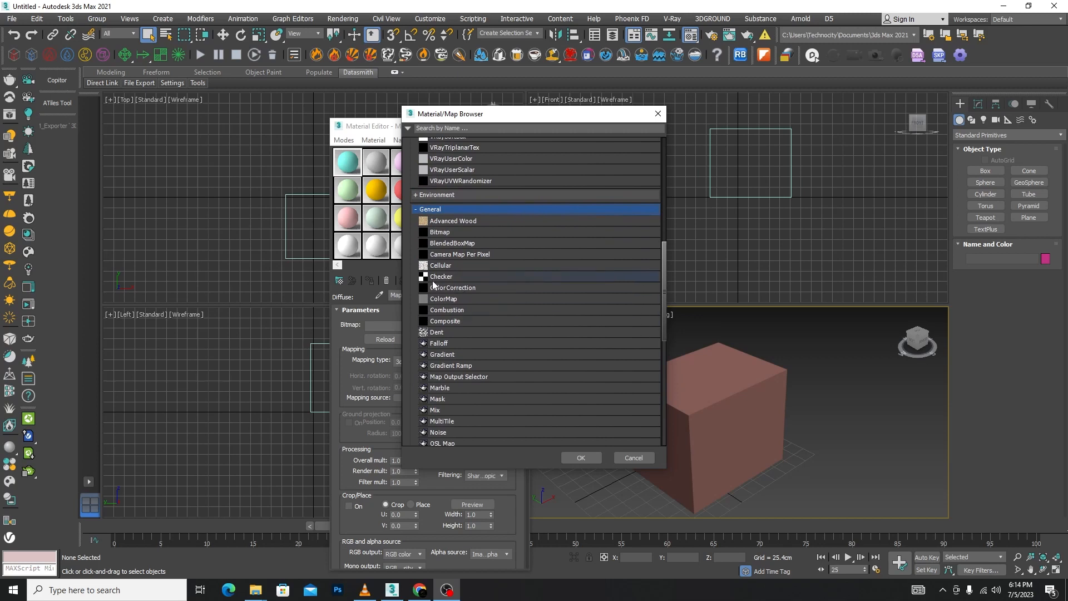
scroll(460, 384, "down", 5)
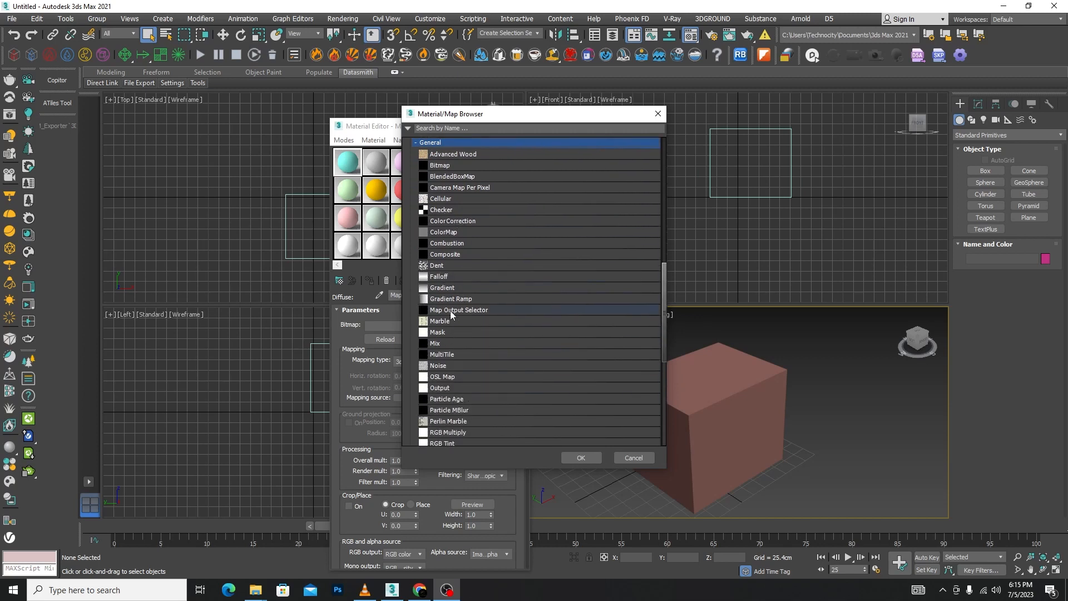
left_click(439, 343)
left_click(580, 458)
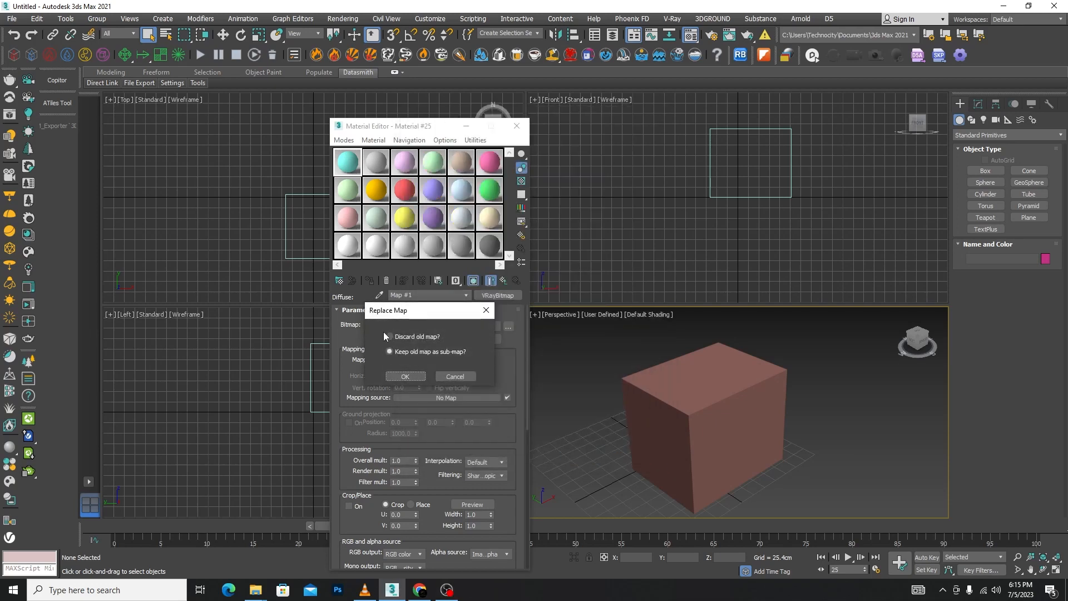
left_click(386, 337)
left_click(405, 376)
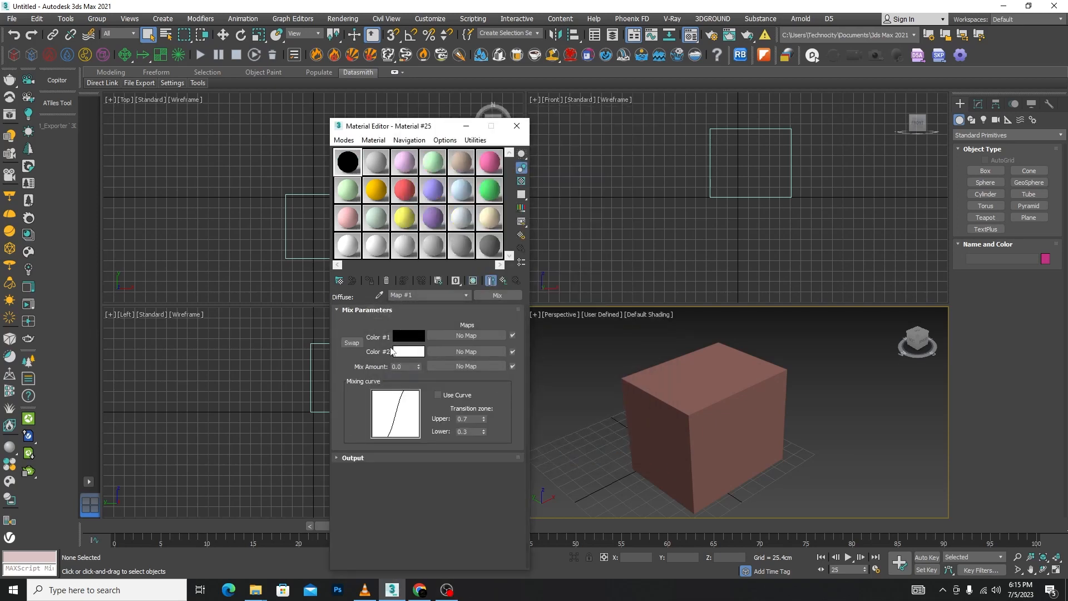
- Assign a VRayColor map to the Mix map's Color #1 slot
left_click(474, 336)
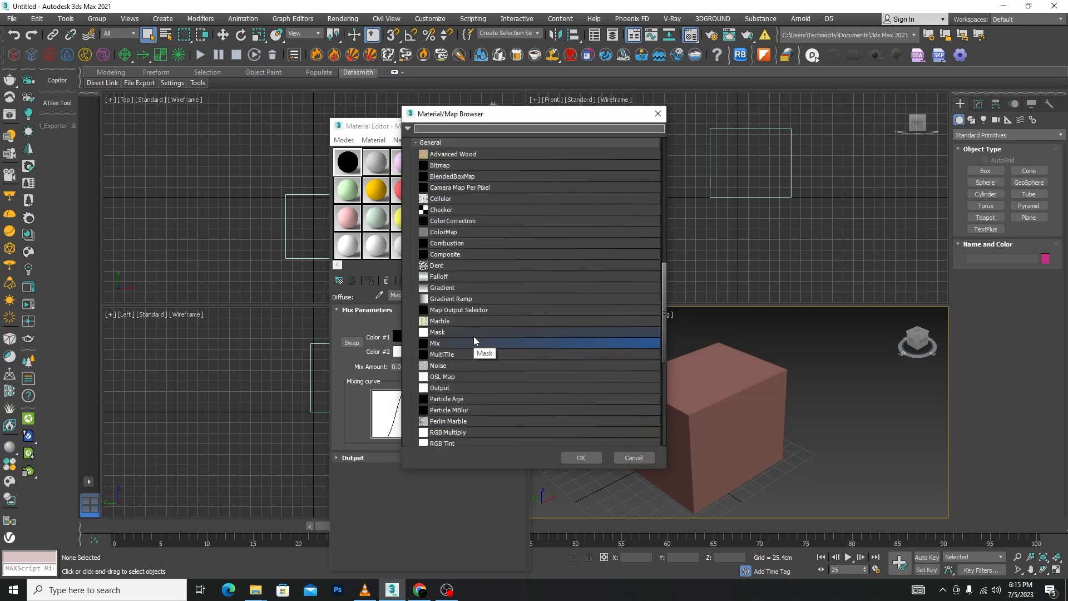
left_click_drag(663, 283, 653, 161)
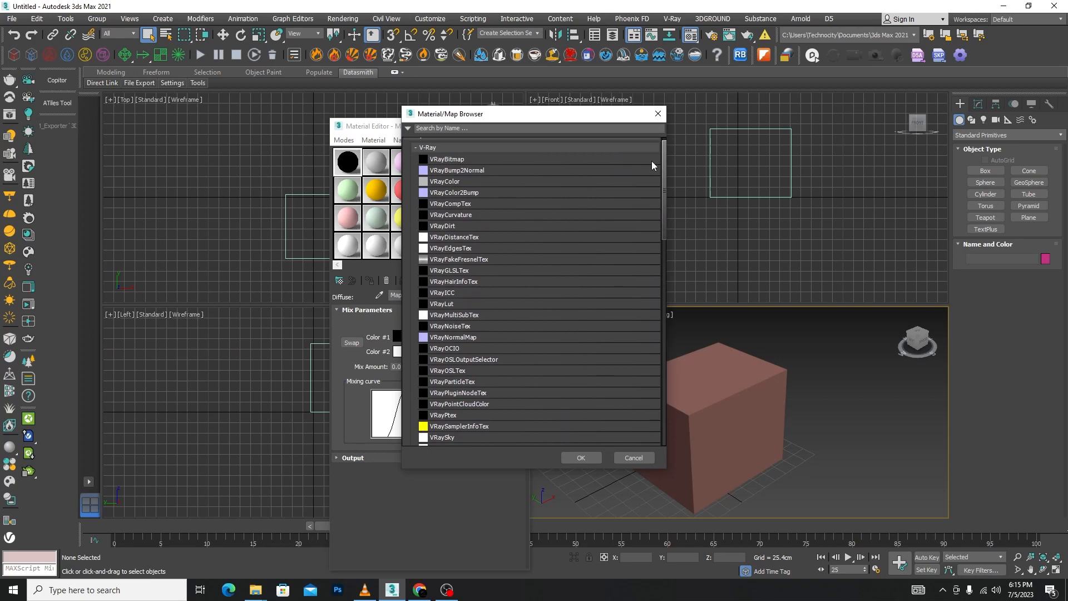
left_click(457, 182)
left_click(580, 457)
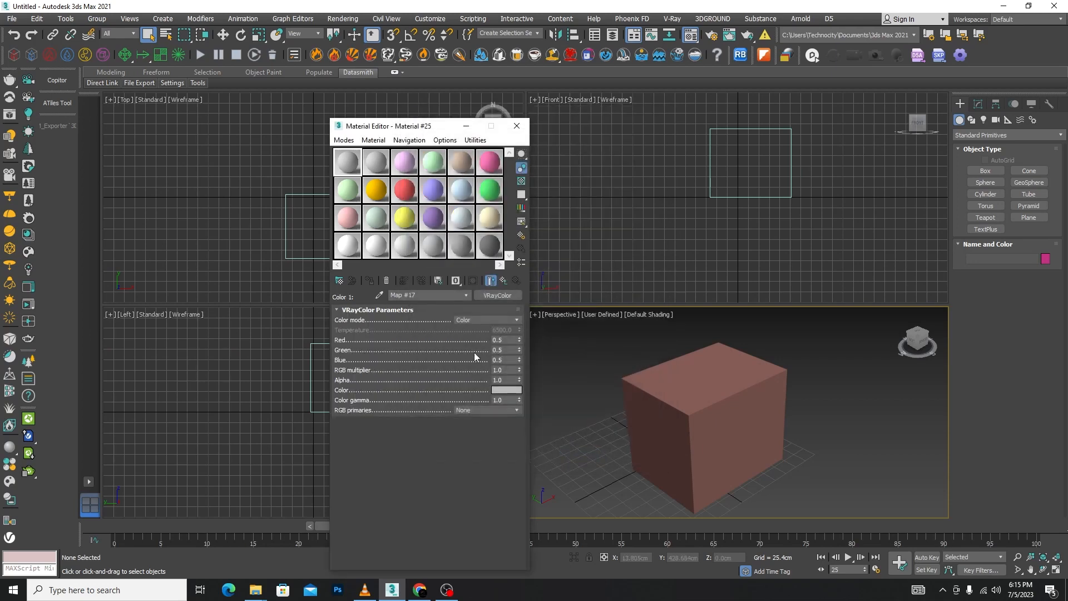
- Set the Color #1 VRayColor to orange with Red 0.957, Green 0.255 and Blue 0.067, and return to the Mix map
left_click(506, 391)
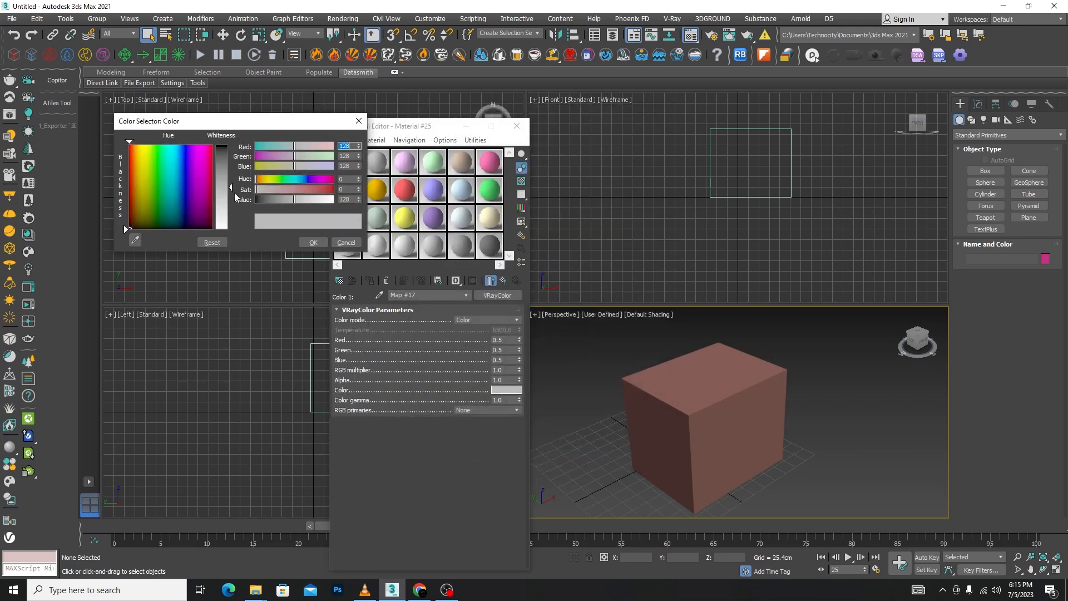
mouse_move(232, 189)
left_mouse_down()
mouse_move(232, 223)
mouse_move(232, 204)
left_mouse_up()
left_click_drag(130, 141, 138, 142)
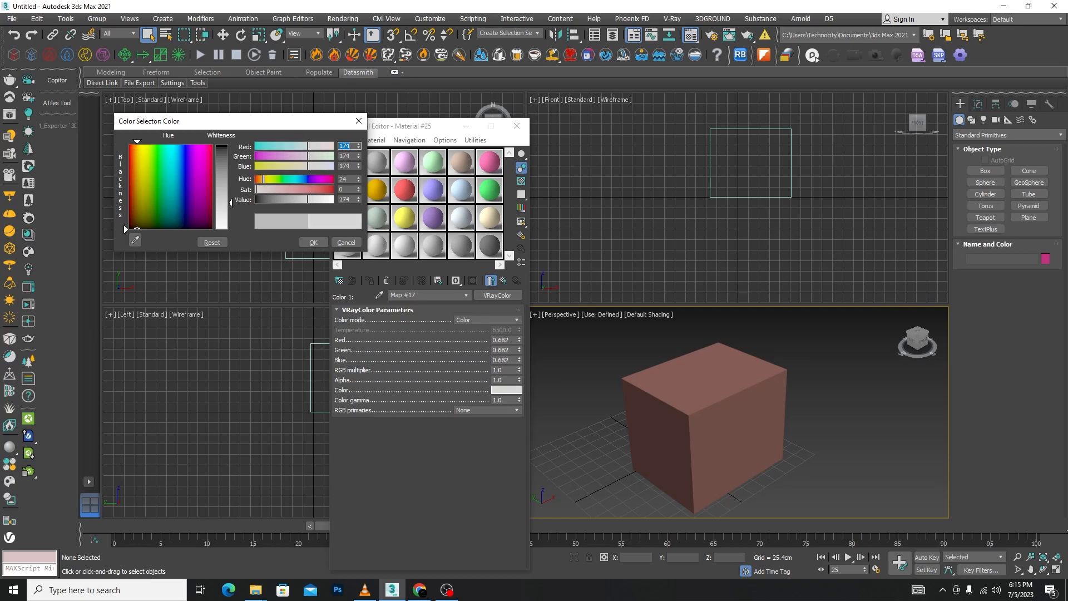
left_click_drag(130, 229, 130, 150)
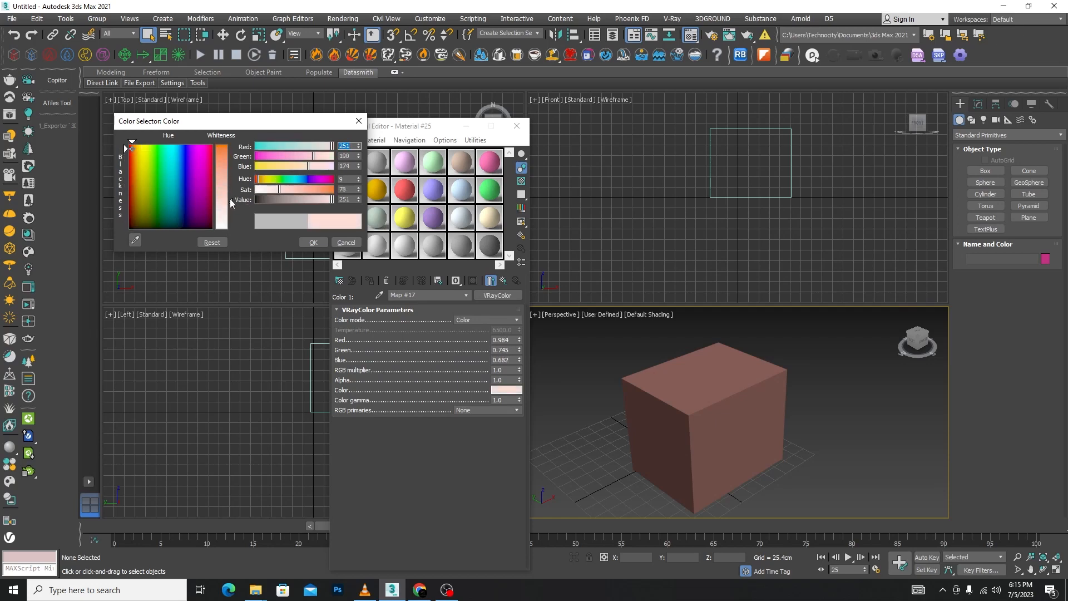
left_click_drag(232, 203, 231, 150)
left_click(313, 242)
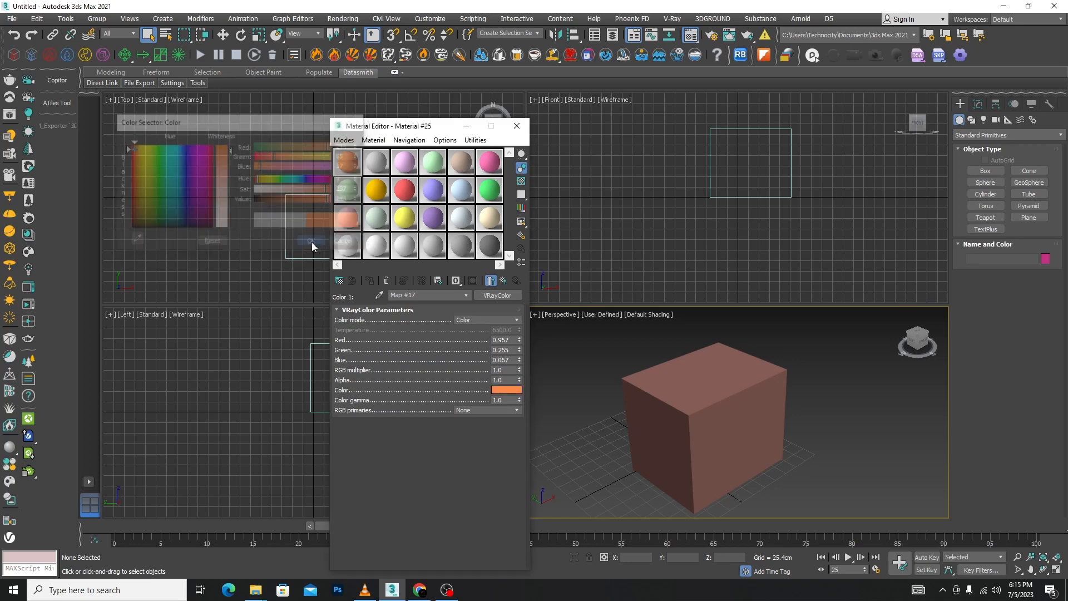
left_click(504, 280)
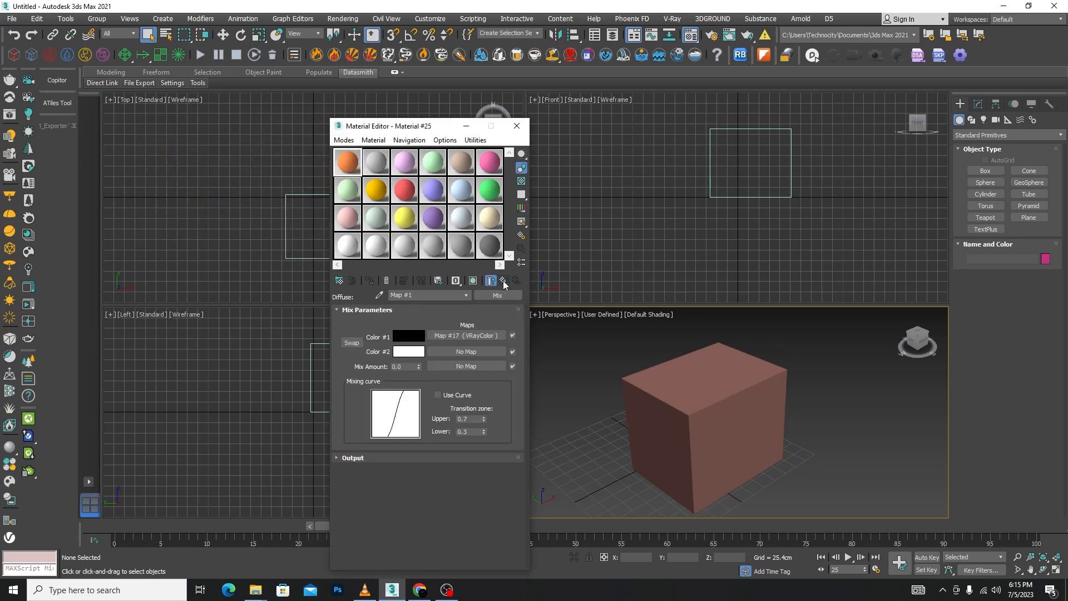
- Assign a VRayColor map to the Mix map's Color #2 slot and set it to green with Red 0.176, Green 0.933 and Blue 0.078
left_click(467, 352)
left_click(582, 457)
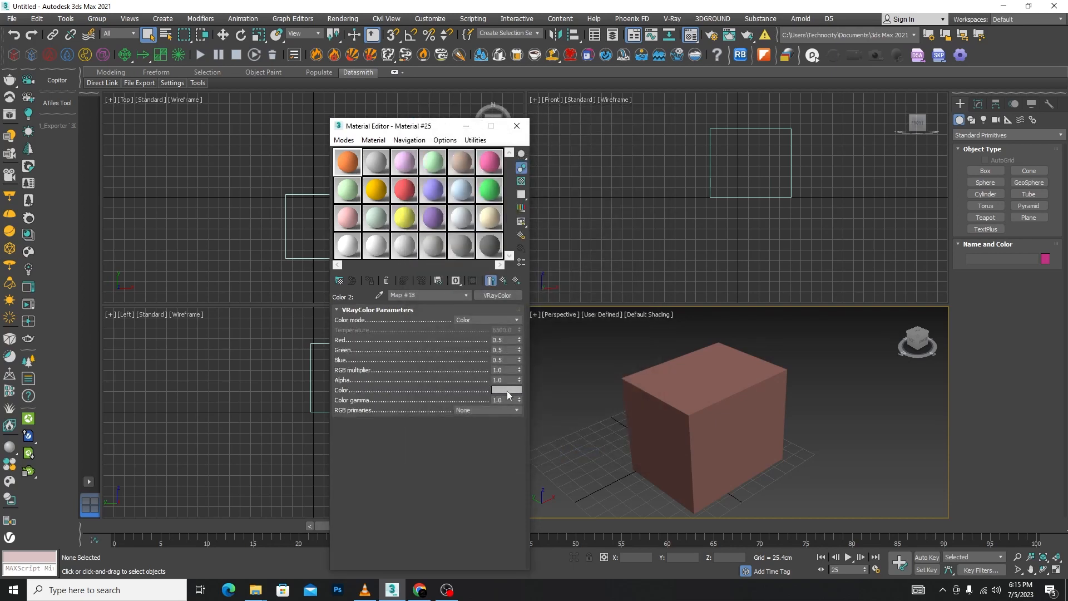
left_click(507, 390)
left_click(155, 196)
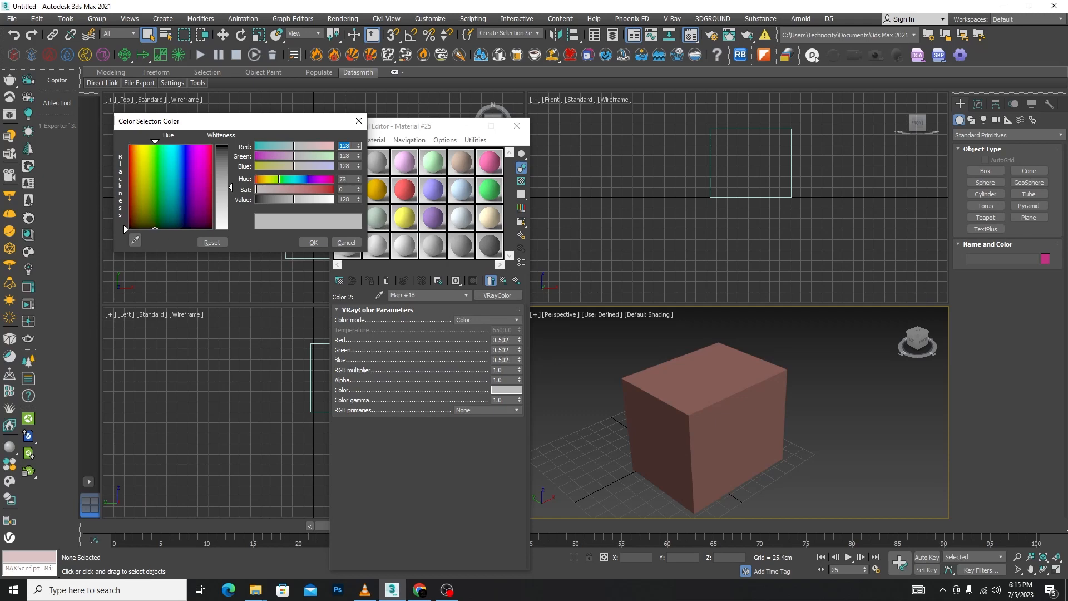
left_click_drag(124, 196, 124, 154)
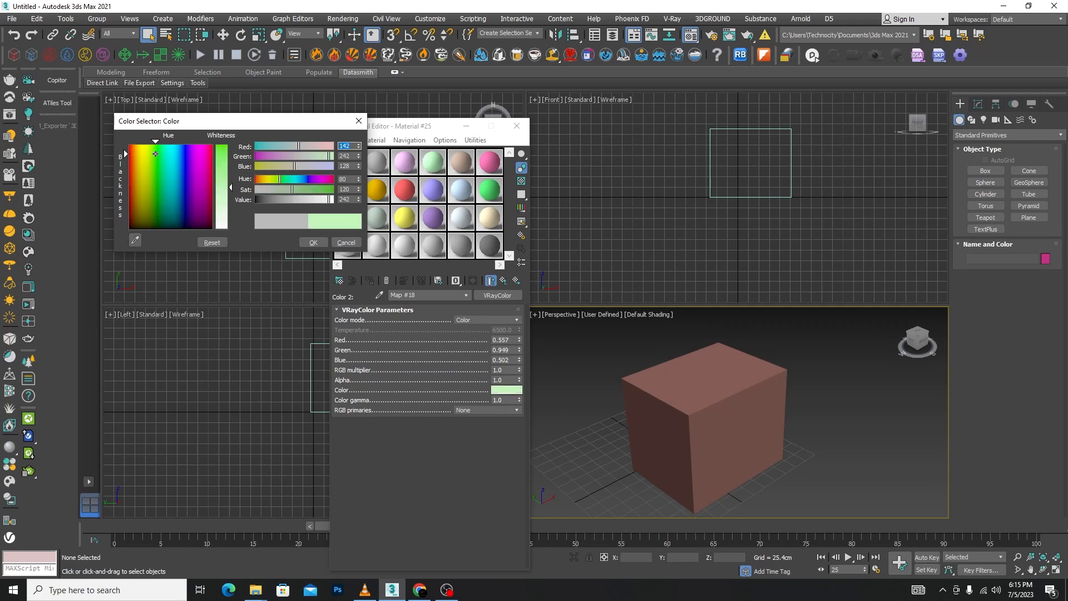
left_click_drag(230, 188, 231, 151)
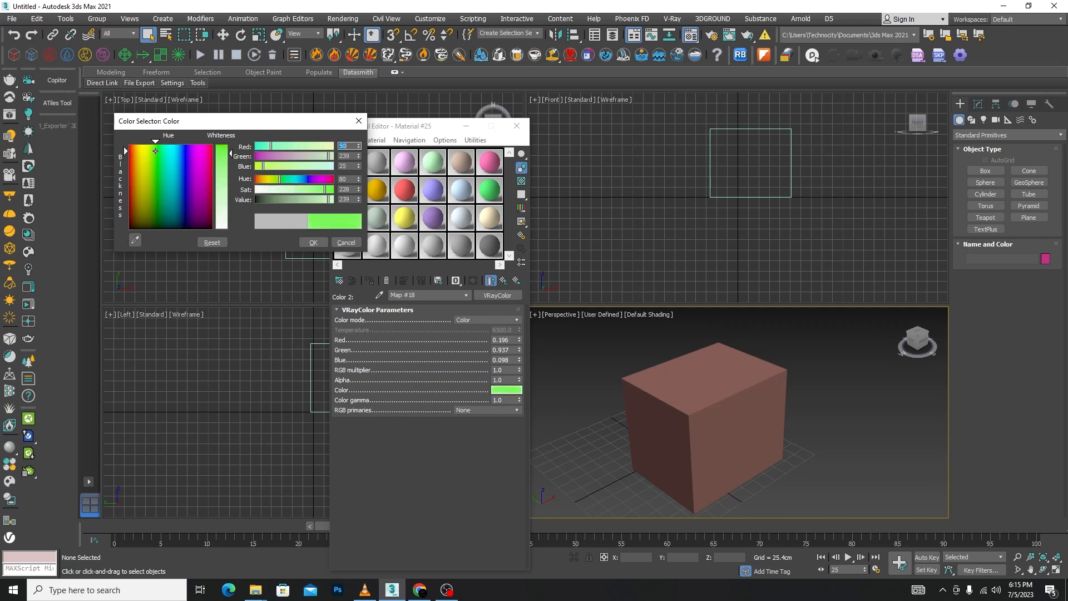
left_click(312, 243)
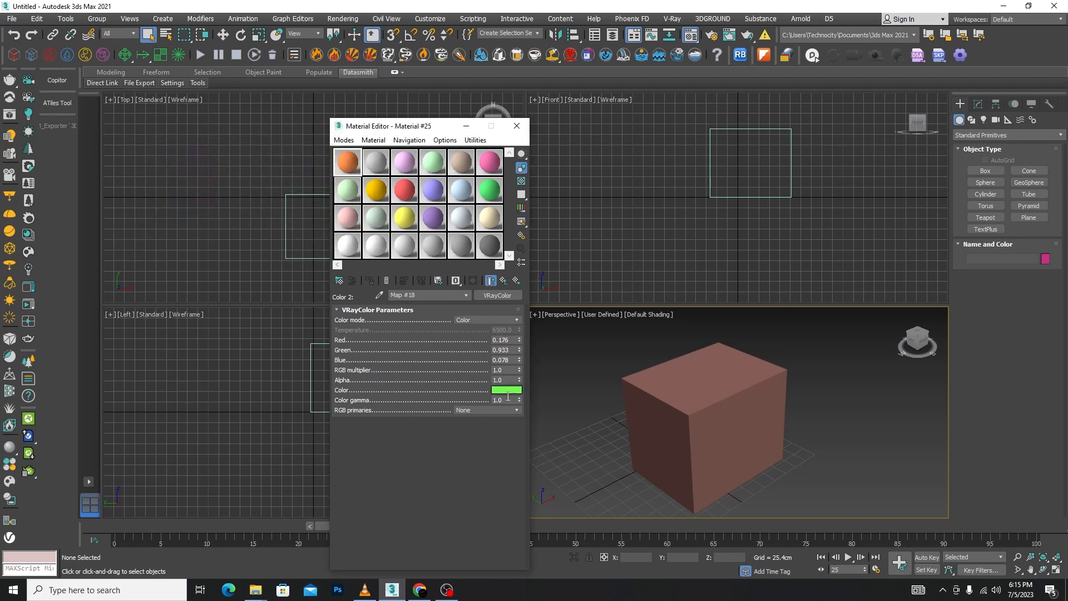
left_click(504, 281)
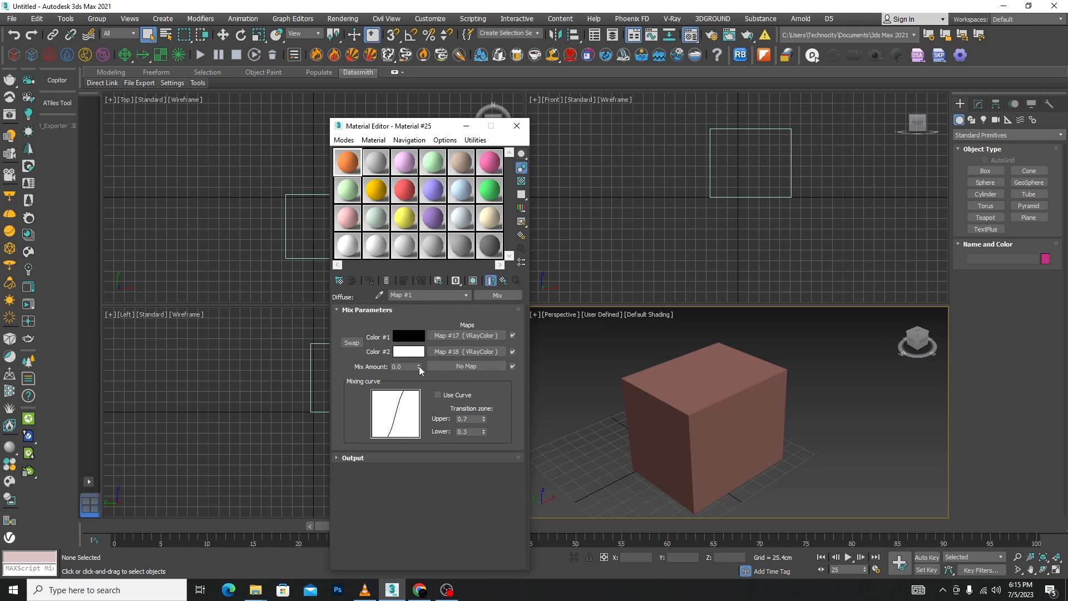
- Set the Mix map's Mix Amount to 30 and open an enlarged preview of the first sample material
left_click(403, 368)
right_click(346, 167)
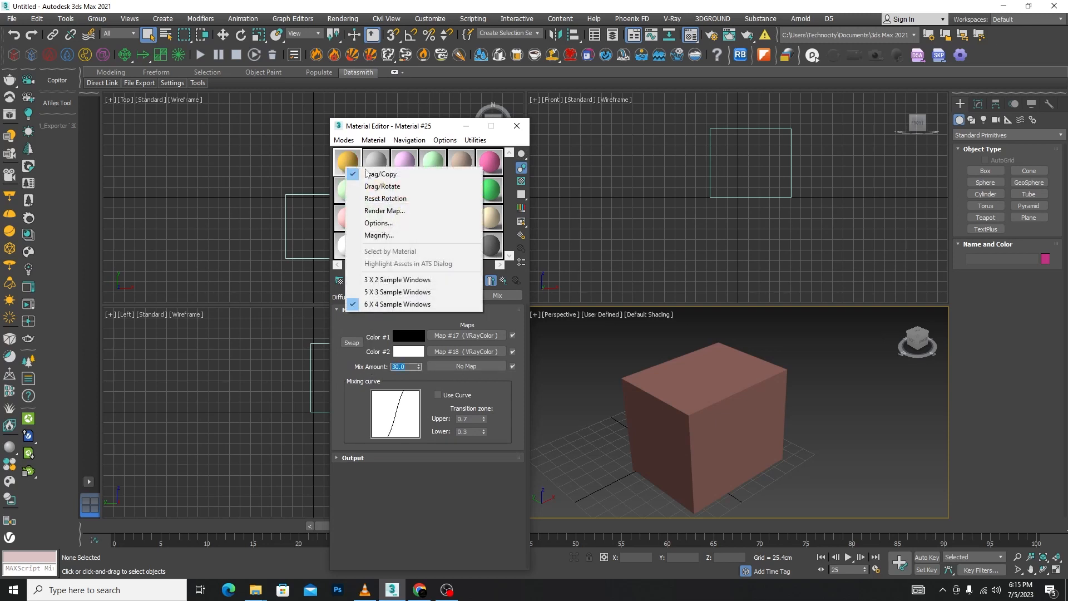
double_click(351, 162)
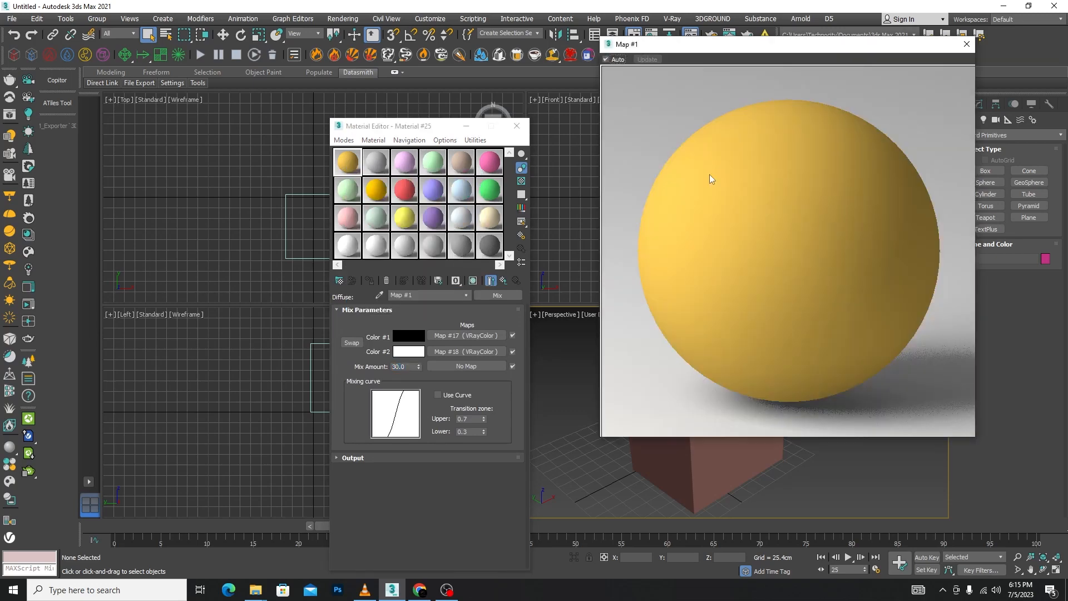
- Set the Mix map's Mix Amount to 70, leaving its map slot unassigned
left_click(469, 366)
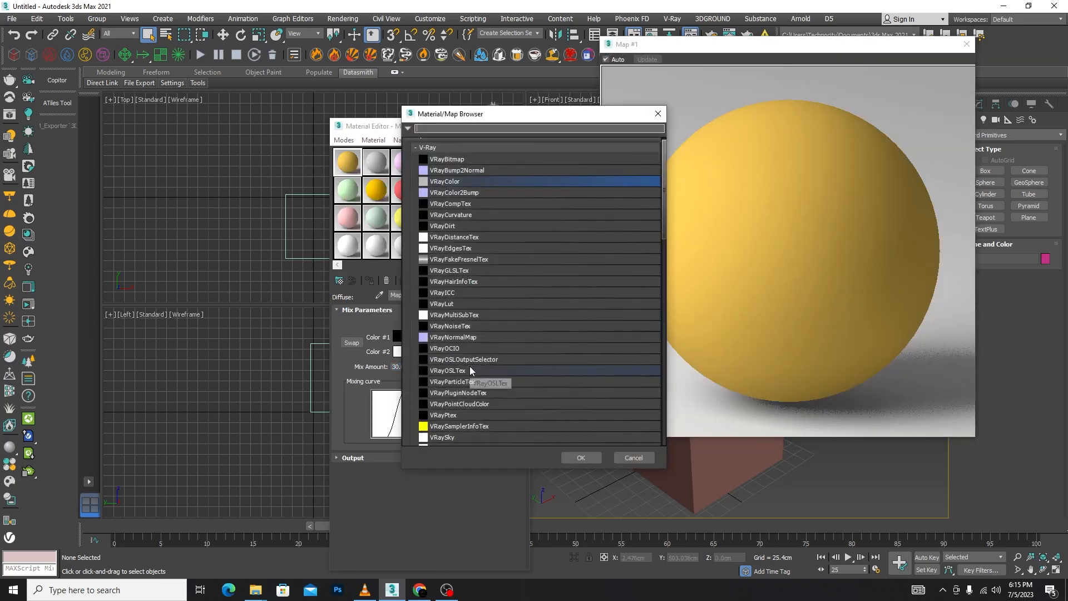
left_click(631, 457)
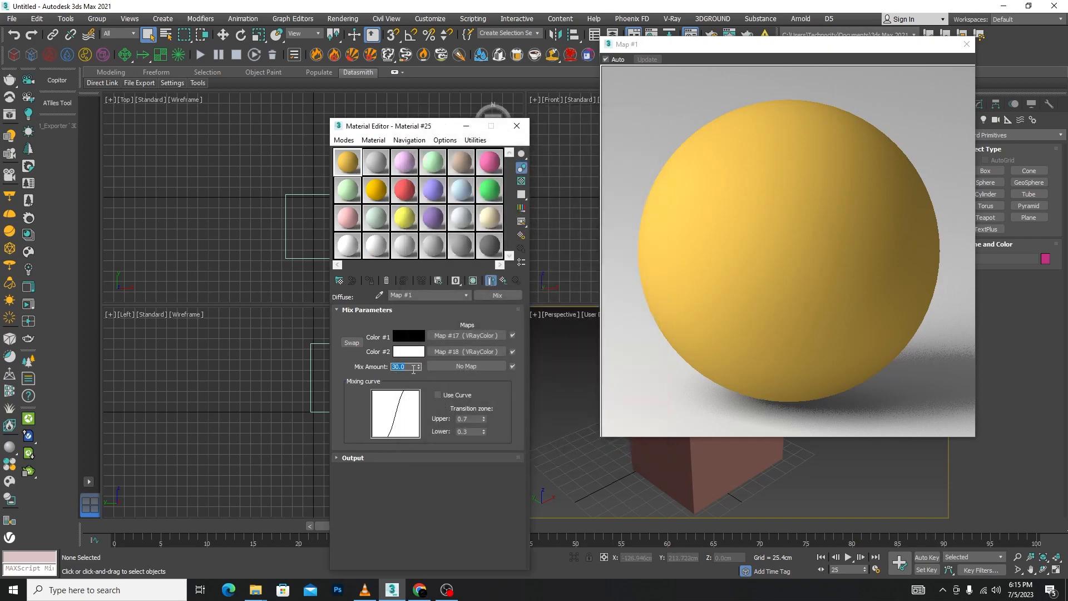
type("70")
key("Return")
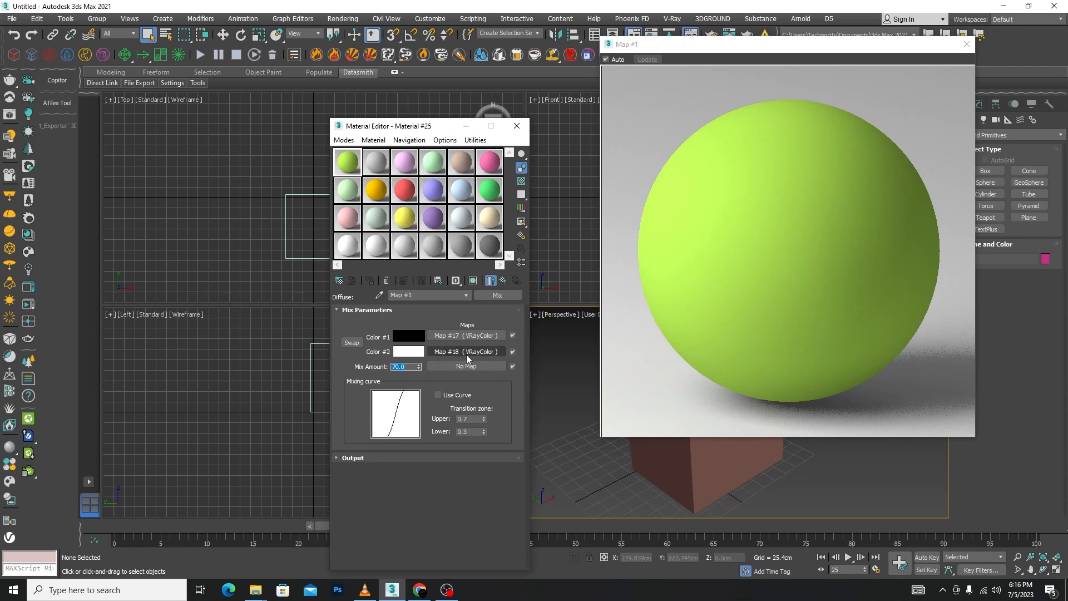
- Assign a VRayBitmap map to the Mix Amount slot and load the dark veined marble image into it
left_click(465, 365)
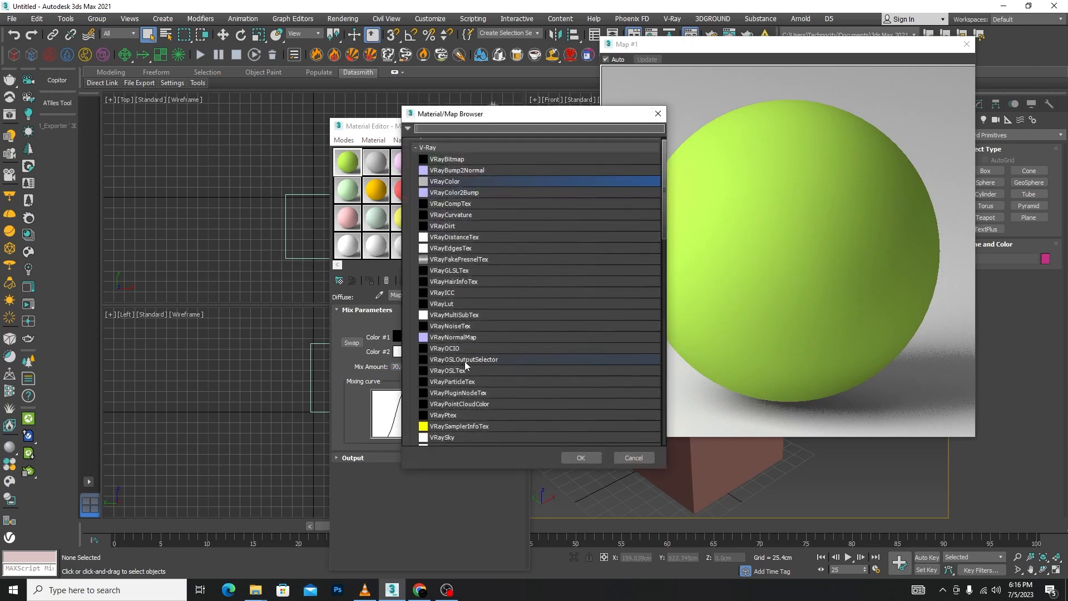
left_click(443, 160)
left_click(580, 458)
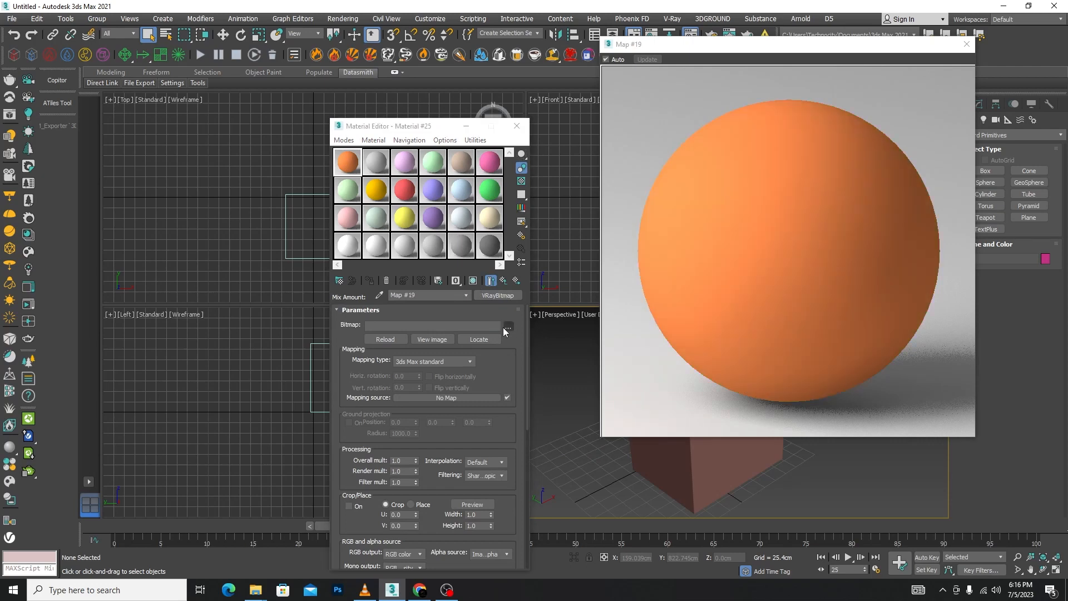
left_click(508, 329)
left_click(686, 451)
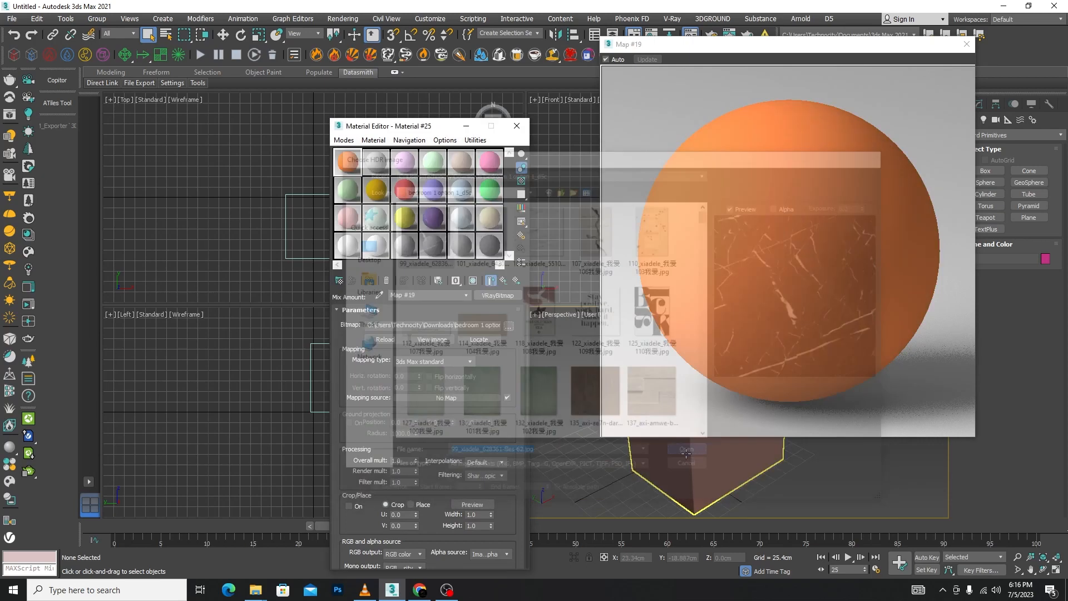